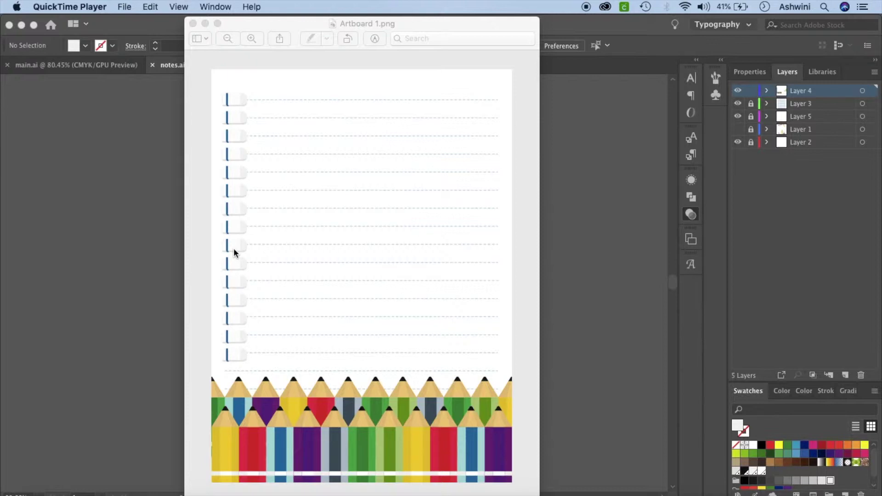
- Switch to Illustrator and draw an upright rectangle about 1.26 in wide in the empty area beside the yellow pencil
{"action": "left_click", "coordinate": [558, 299]}
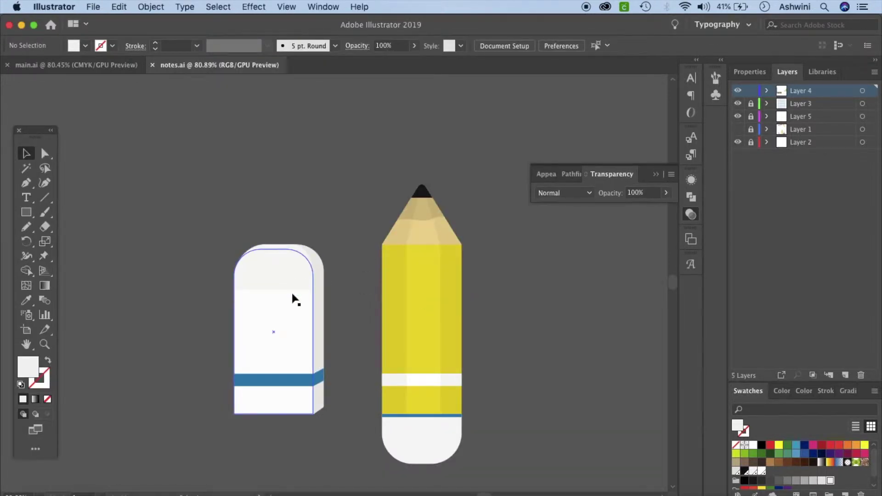
{"action": "scroll", "coordinate": [321, 310], "scroll_direction": "left", "scroll_amount": 3}
{"action": "scroll", "coordinate": [321, 310], "scroll_direction": "down", "scroll_amount": 2}
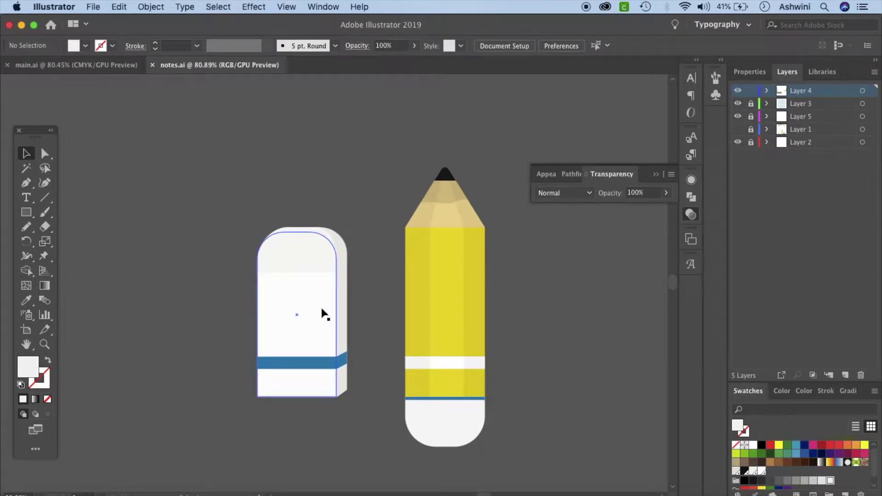
{"action": "scroll", "coordinate": [258, 183], "scroll_direction": "right", "scroll_amount": 10}
{"action": "scroll", "coordinate": [258, 184], "scroll_direction": "down", "scroll_amount": 2}
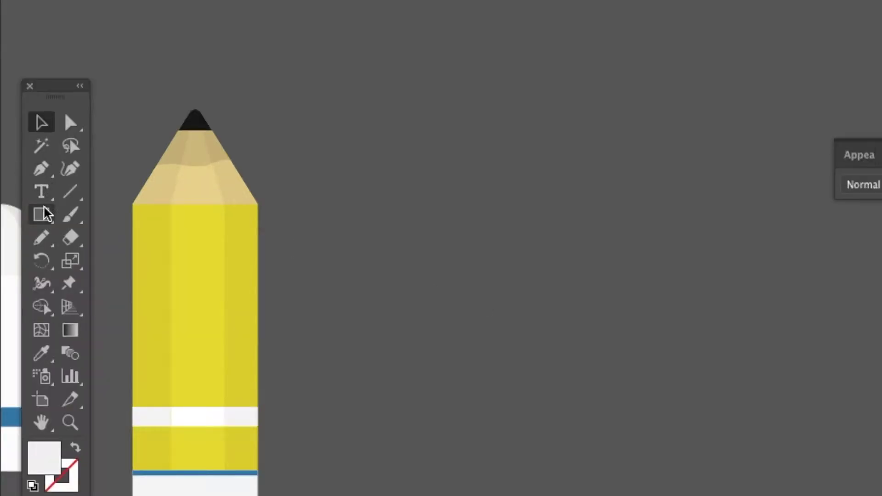
{"action": "left_click_drag", "start_coordinate": [46, 214], "coordinate": [96, 213]}
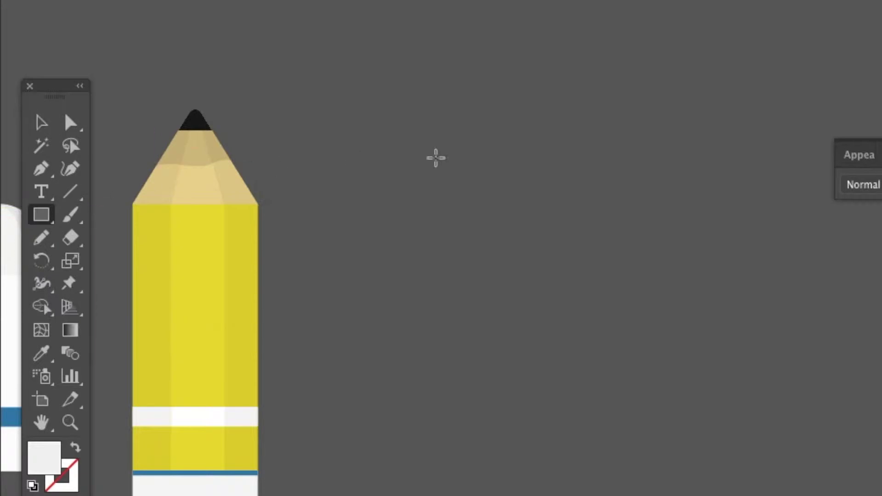
{"action": "left_click_drag", "start_coordinate": [486, 196], "coordinate": [613, 460]}
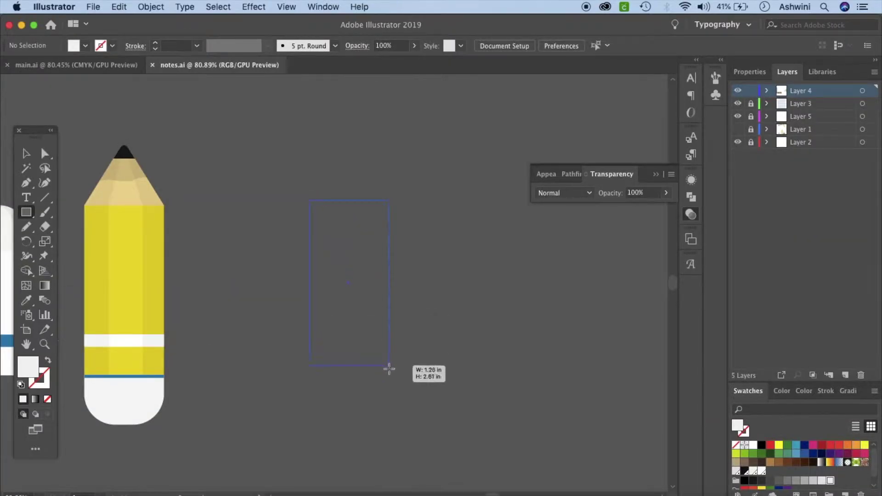
{"action": "left_click_drag", "start_coordinate": [389, 368], "coordinate": [389, 382]}
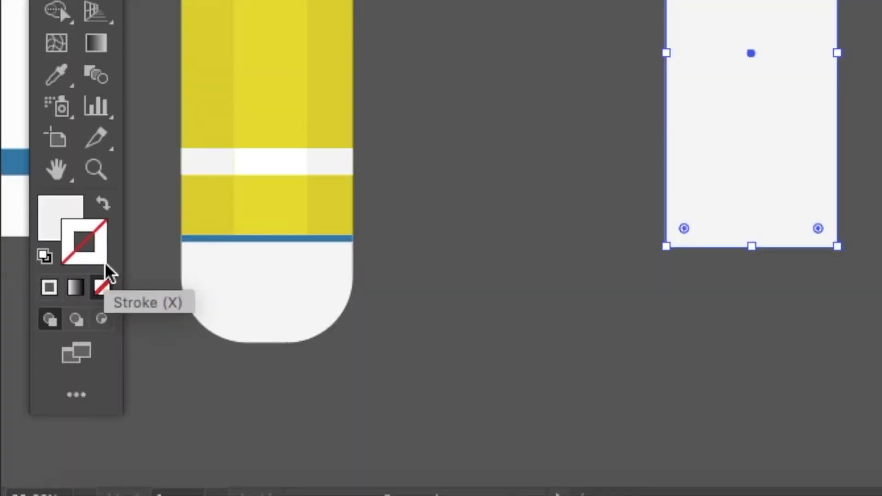
- Fill the rectangle with the bright yellow from the library color theme "The New Polish Illustration (Book)" and deselect it
{"action": "left_click", "coordinate": [44, 378]}
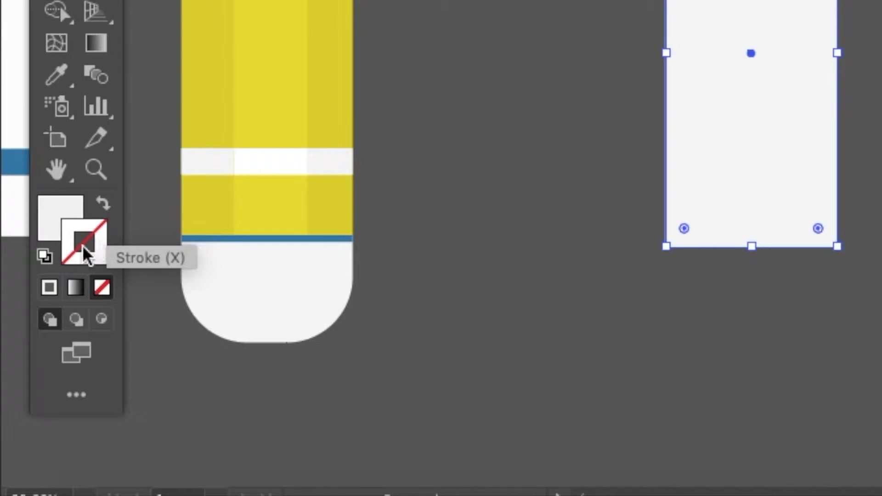
{"action": "left_click", "coordinate": [56, 206]}
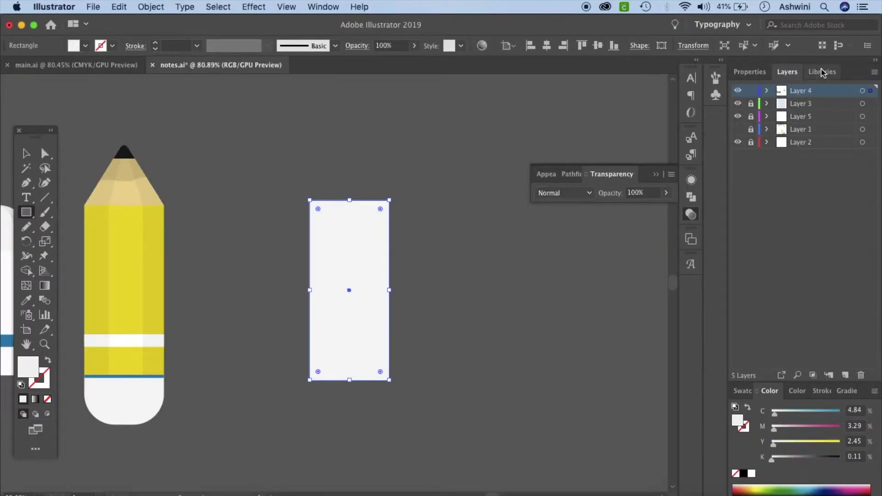
{"action": "left_click", "coordinate": [823, 72]}
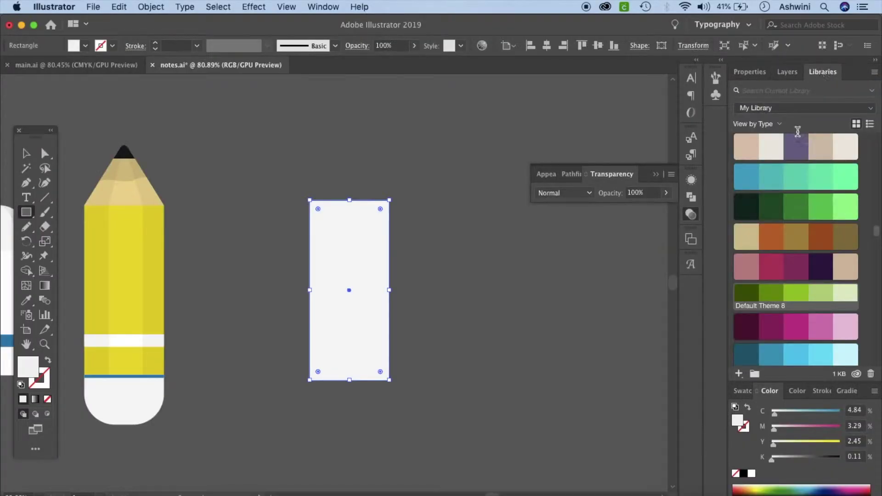
{"action": "scroll", "coordinate": [813, 248], "scroll_direction": "up", "scroll_amount": 10}
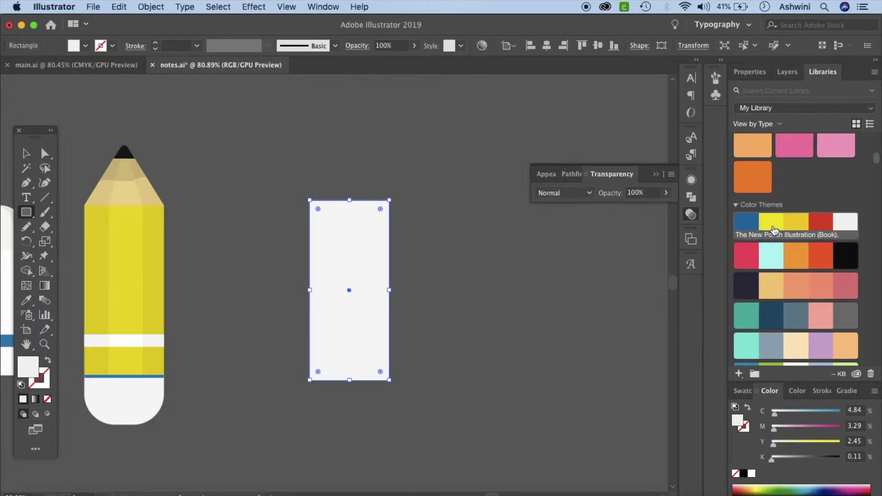
{"action": "left_click", "coordinate": [775, 223]}
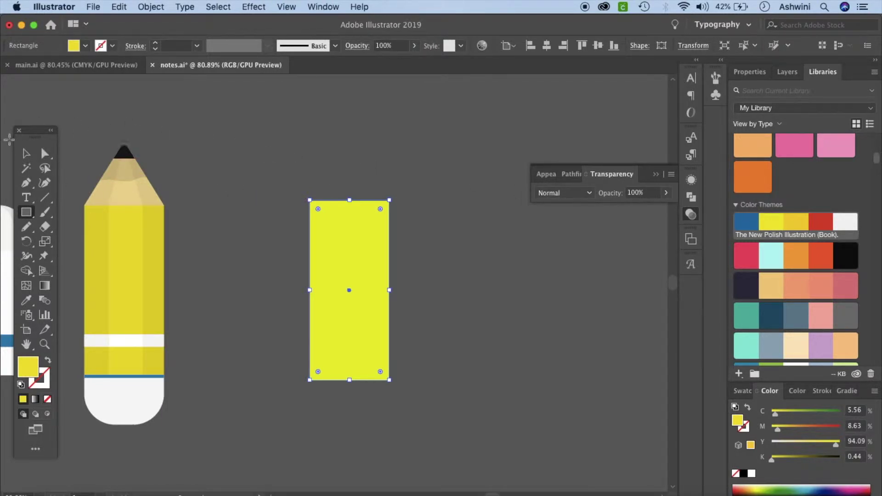
{"action": "left_click", "coordinate": [26, 154]}
{"action": "left_click", "coordinate": [330, 164]}
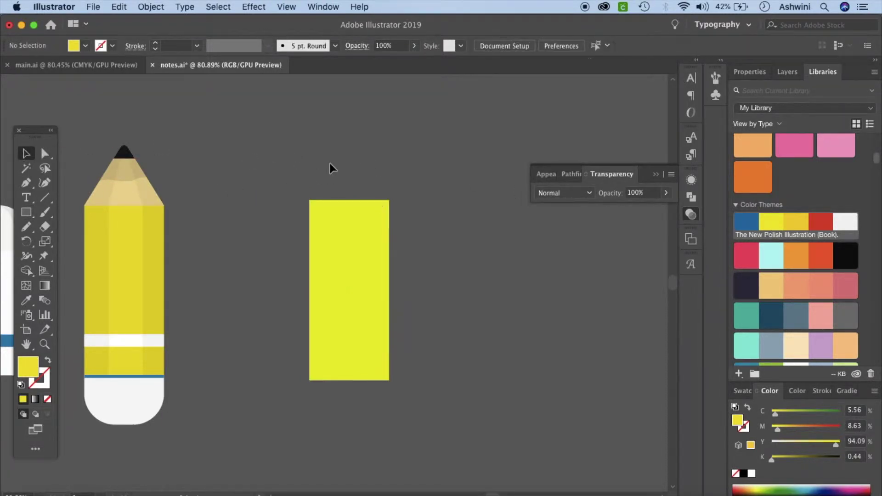
- With Smart Guides on, draw a closed Pen tool triangle on the rectangle's upper edge, corner to corner with a centered apex
{"action": "scroll", "coordinate": [344, 257], "scroll_direction": "up", "scroll_amount": 5}
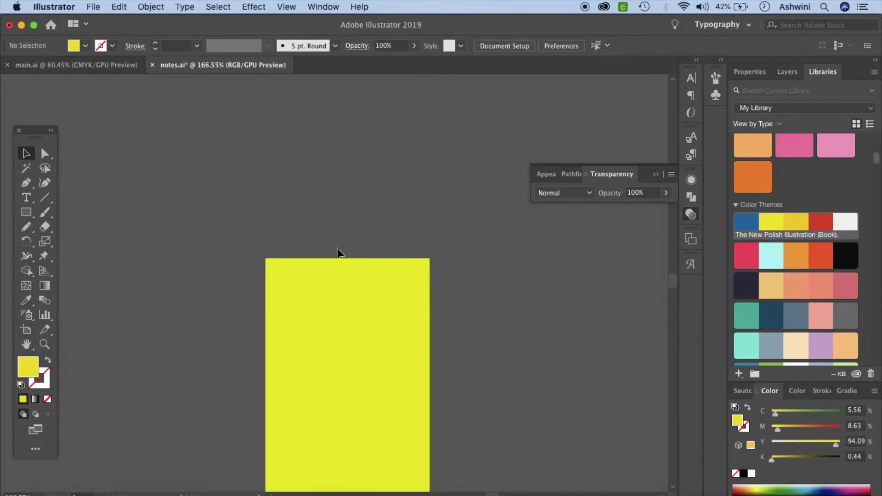
{"action": "left_click", "coordinate": [27, 183]}
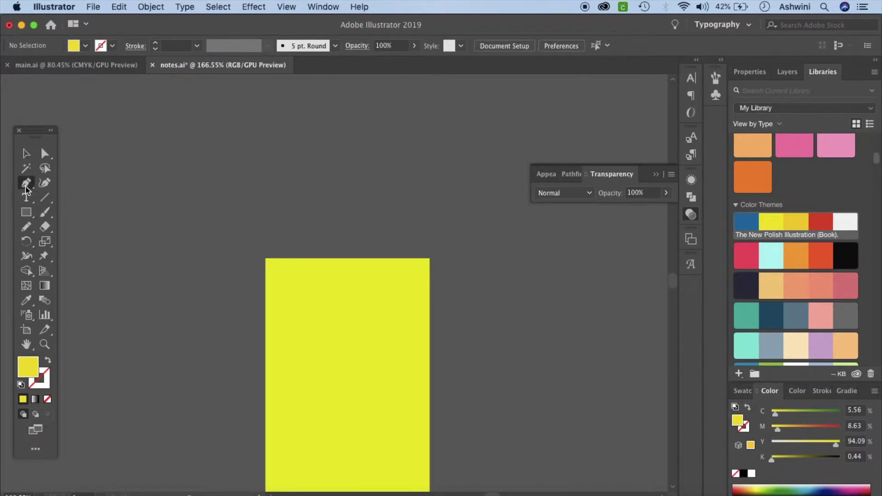
{"action": "left_click", "coordinate": [266, 258]}
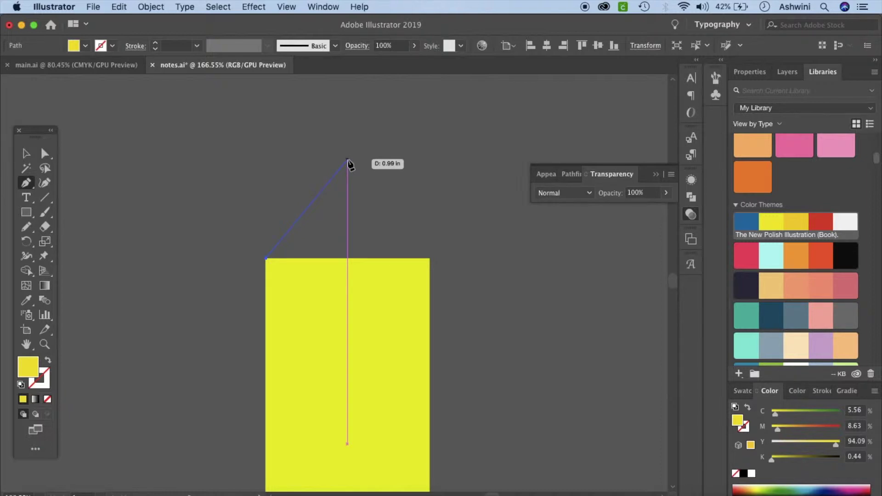
{"action": "left_click", "coordinate": [286, 7]}
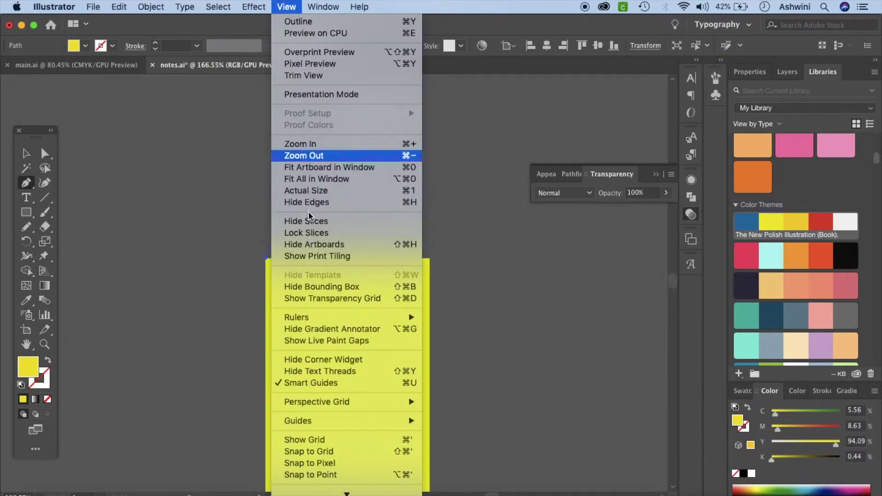
{"action": "left_click", "coordinate": [327, 387]}
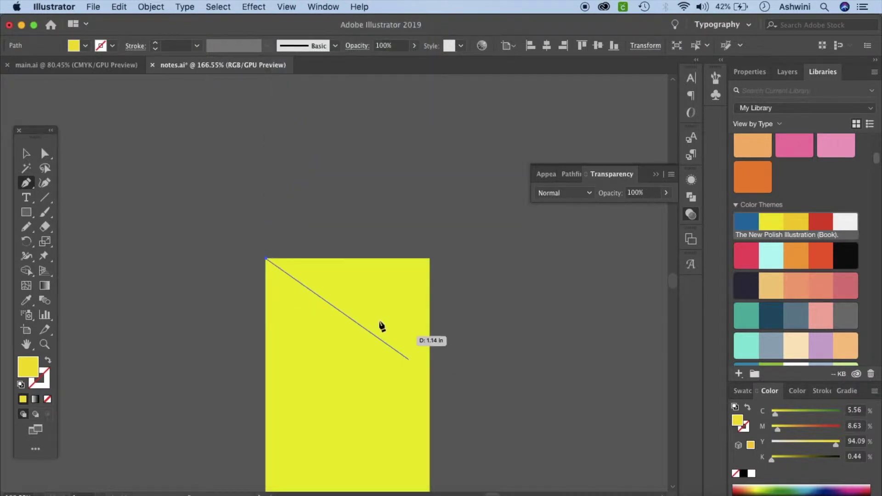
{"action": "left_click", "coordinate": [347, 153]}
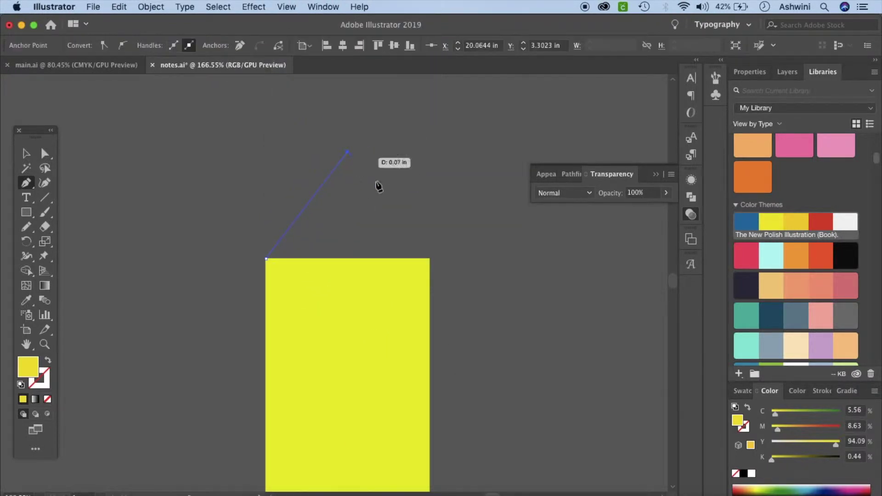
{"action": "left_click", "coordinate": [430, 259]}
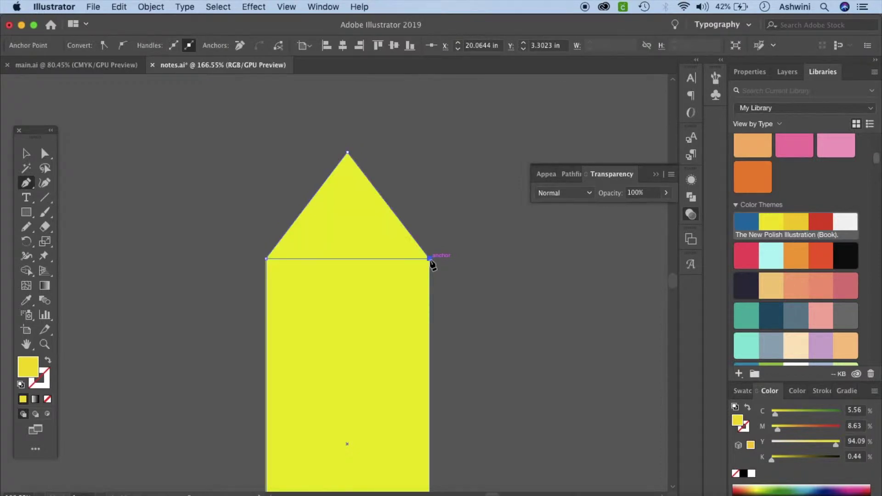
{"action": "left_click", "coordinate": [267, 260]}
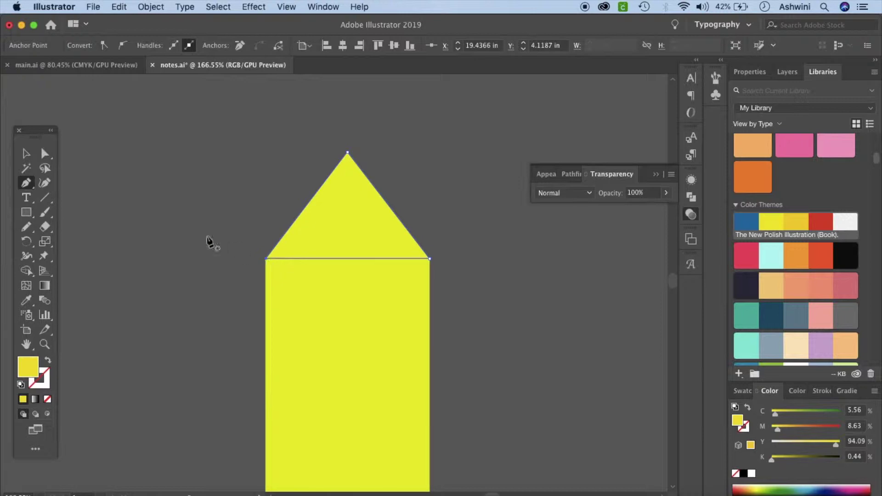
- Fill the triangle with the tan color from the "Touch the Light" theme and stretch it slightly taller from its apex
{"action": "left_click", "coordinate": [26, 153]}
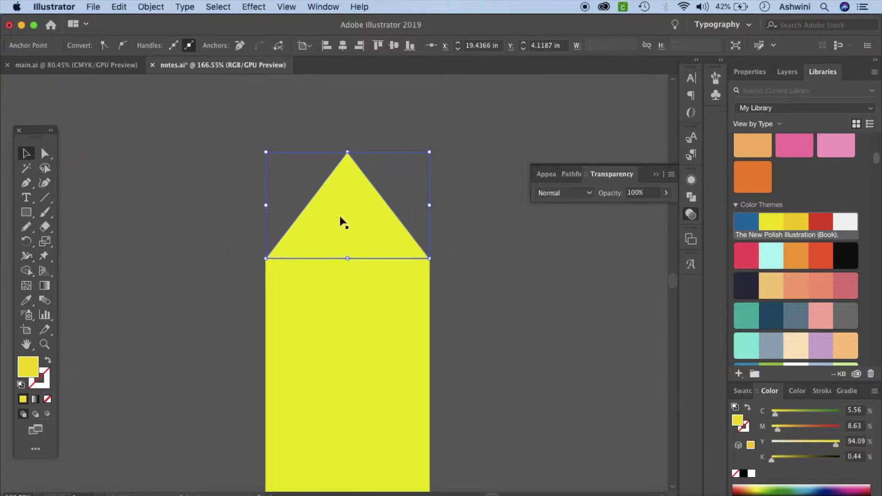
{"action": "left_click", "coordinate": [772, 289]}
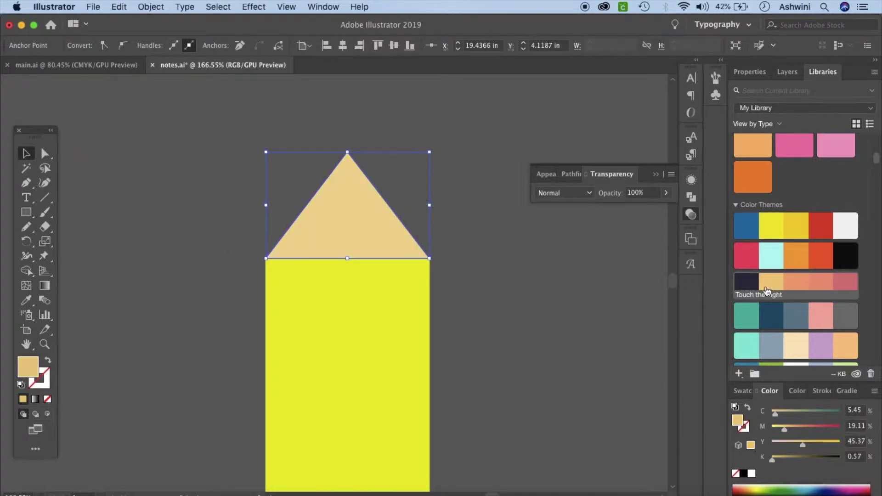
{"action": "left_click", "coordinate": [547, 287]}
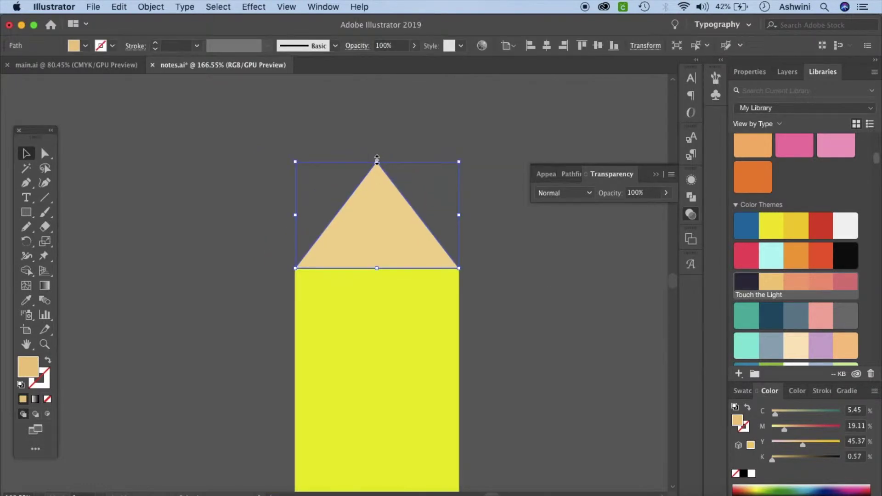
{"action": "left_click_drag", "start_coordinate": [377, 161], "coordinate": [378, 148]}
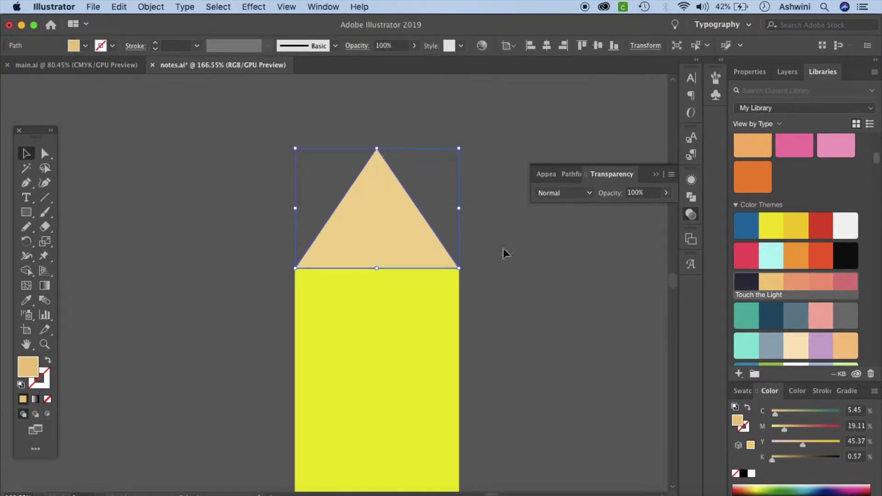
{"action": "left_click", "coordinate": [547, 292]}
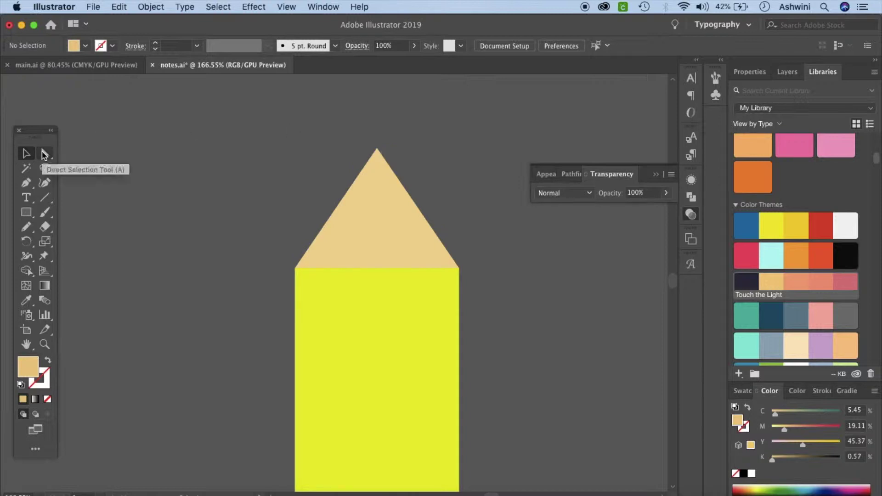
- Round the triangle's apex slightly by adjusting the live corner of that single anchor point
{"action": "left_click", "coordinate": [44, 155]}
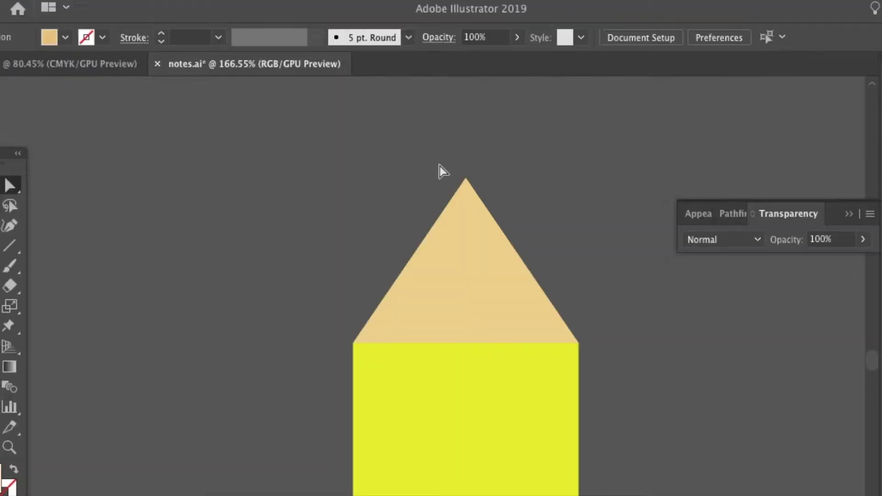
{"action": "left_click_drag", "start_coordinate": [503, 209], "coordinate": [503, 209]}
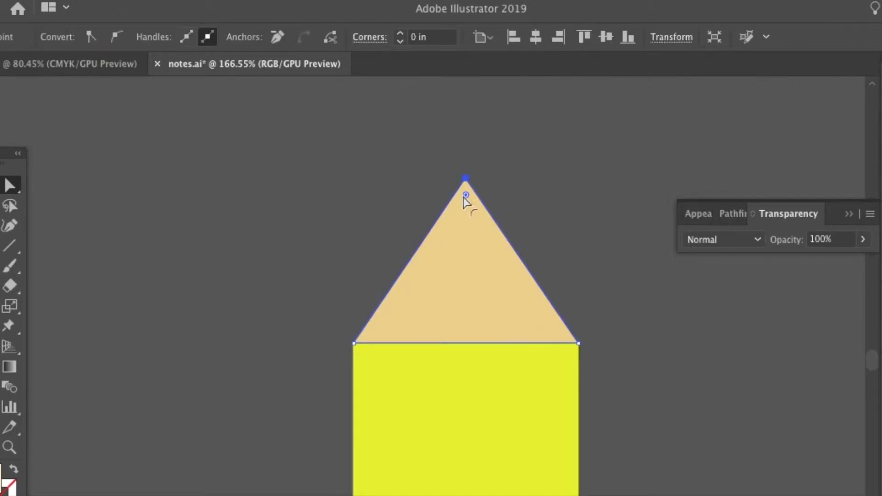
{"action": "left_click_drag", "start_coordinate": [465, 195], "coordinate": [466, 199]}
{"action": "left_click", "coordinate": [395, 194]}
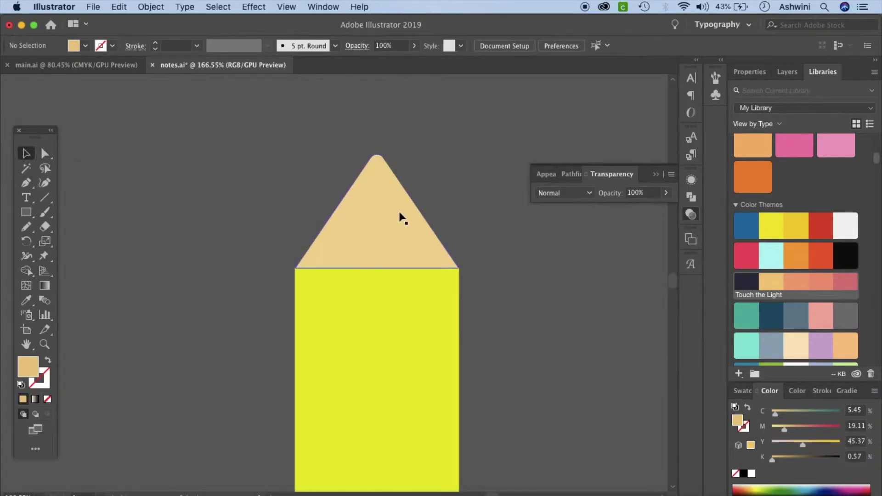
- Duplicate the rounded triangle beside the pencil and draw a rectangle over the copy so only its tip sticks out above
{"action": "left_click", "coordinate": [225, 221]}
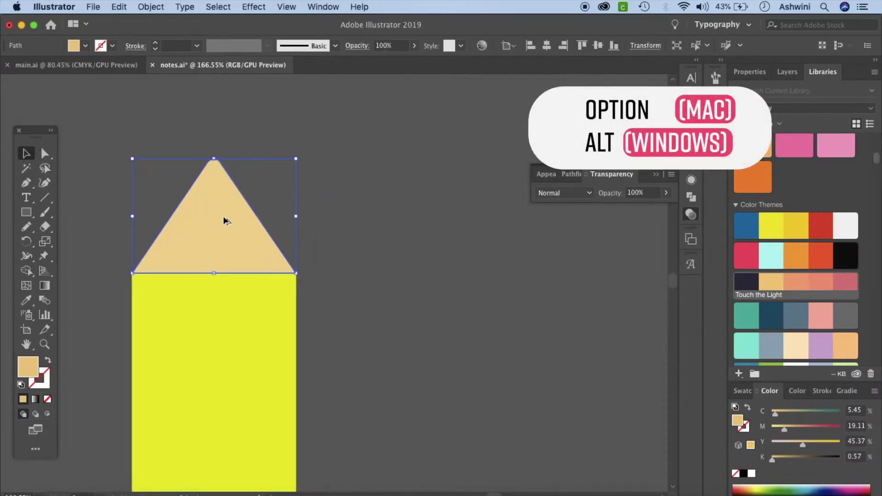
{"action": "left_click_drag", "start_coordinate": [224, 221], "coordinate": [435, 219]}
{"action": "left_click", "coordinate": [23, 211]}
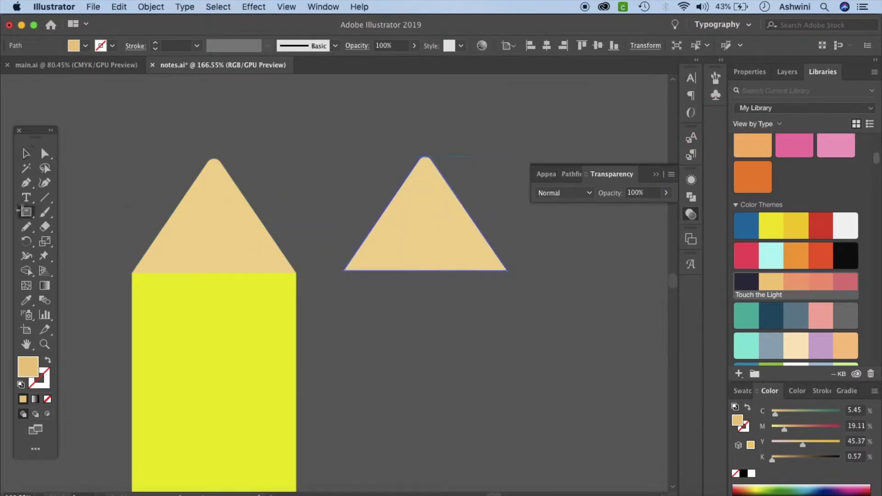
{"action": "left_click_drag", "start_coordinate": [325, 176], "coordinate": [538, 294]}
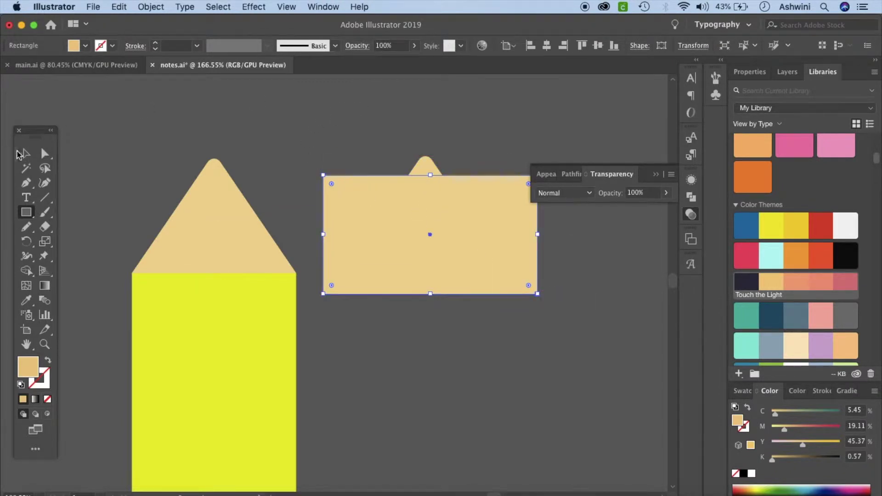
- Subtract the covering rectangle from the triangle copy with Pathfinder Minus Front, leaving only its rounded tip
{"action": "left_click", "coordinate": [28, 155]}
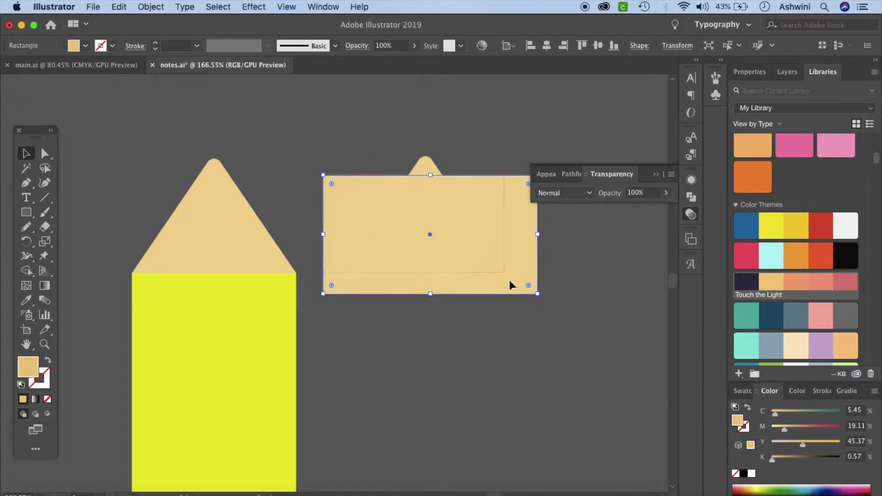
{"action": "left_click_drag", "start_coordinate": [506, 275], "coordinate": [522, 313]}
{"action": "left_click", "coordinate": [571, 173]}
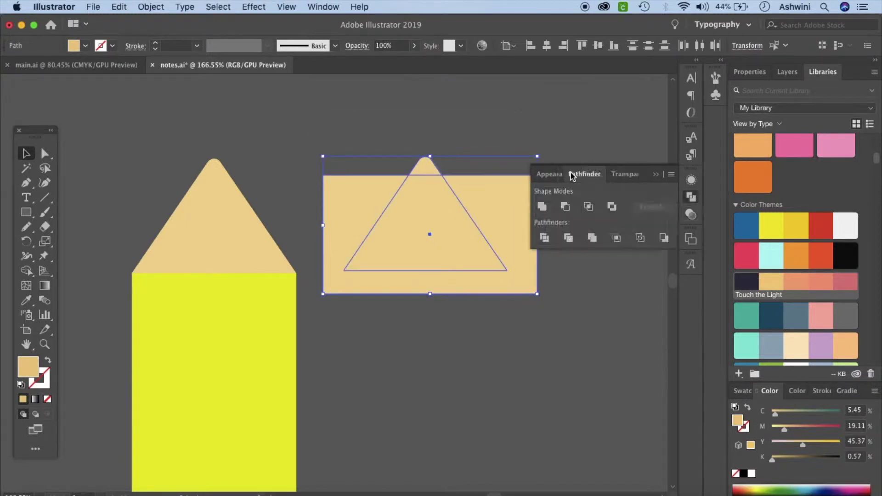
{"action": "left_click", "coordinate": [329, 10]}
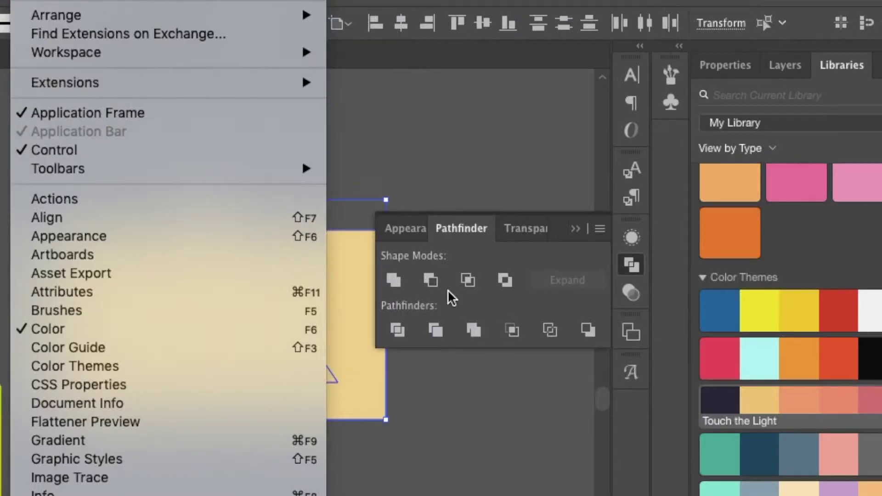
{"action": "left_click", "coordinate": [576, 212]}
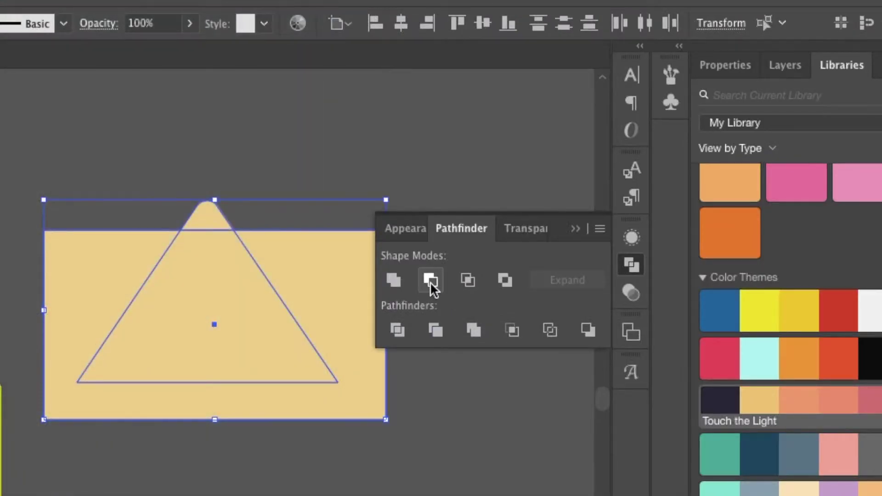
{"action": "left_click", "coordinate": [430, 281]}
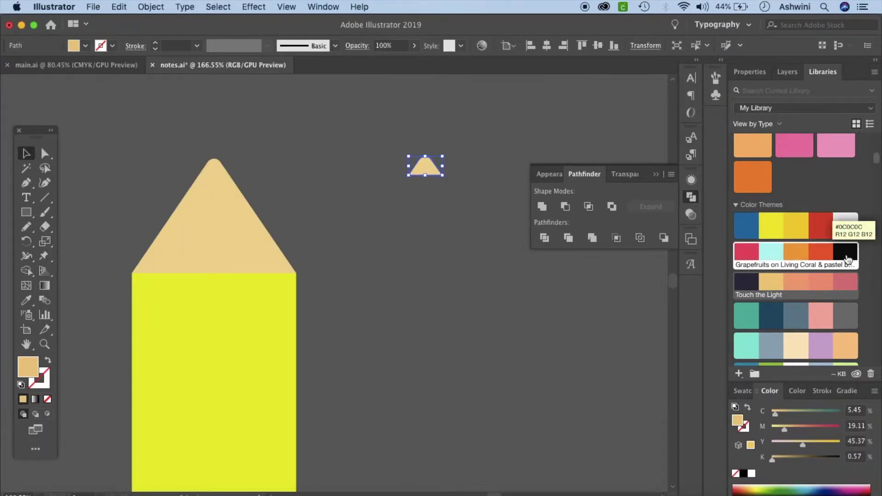
- Examine the dark tips and shading of the finished pencils in the notes page artwork
{"action": "scroll", "coordinate": [424, 258], "scroll_direction": "left", "scroll_amount": 10}
{"action": "scroll", "coordinate": [424, 257], "scroll_direction": "right", "scroll_amount": 6}
{"action": "scroll", "coordinate": [424, 260], "scroll_direction": "right", "scroll_amount": 5}
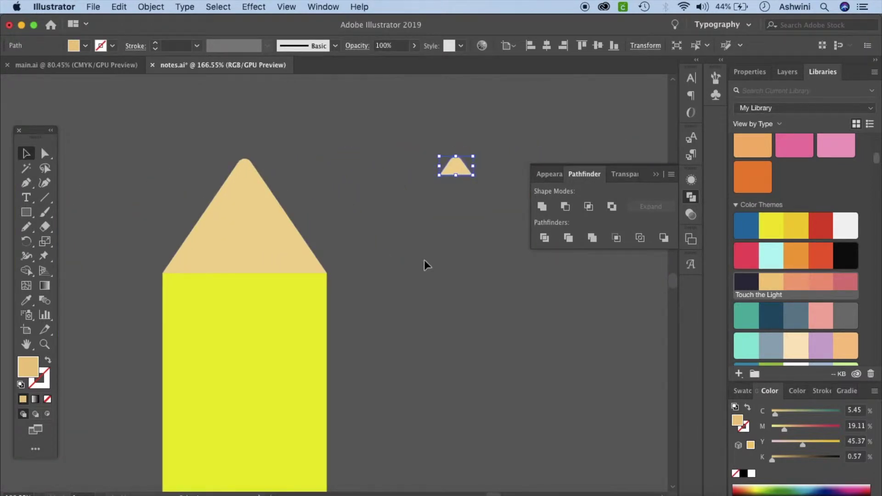
{"action": "scroll", "coordinate": [424, 260], "scroll_direction": "left", "scroll_amount": 10}
{"action": "scroll", "coordinate": [424, 260], "scroll_direction": "left", "scroll_amount": 15}
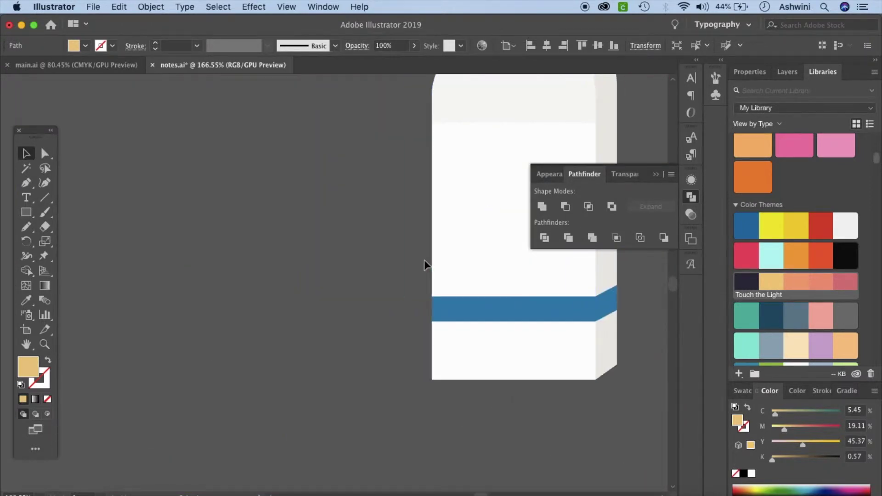
{"action": "scroll", "coordinate": [423, 260], "scroll_direction": "left", "scroll_amount": 15}
{"action": "scroll", "coordinate": [423, 258], "scroll_direction": "down", "scroll_amount": 6}
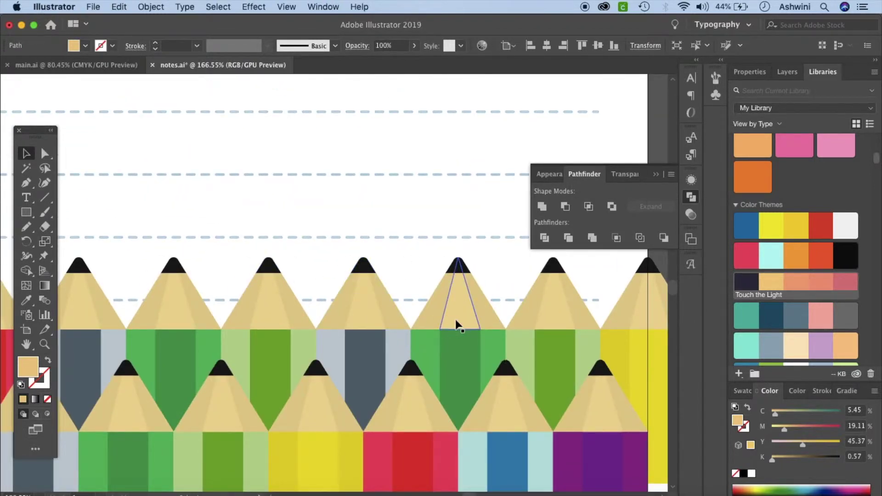
{"action": "scroll", "coordinate": [455, 319], "scroll_direction": "right", "scroll_amount": 10}
{"action": "scroll", "coordinate": [456, 318], "scroll_direction": "right", "scroll_amount": 10}
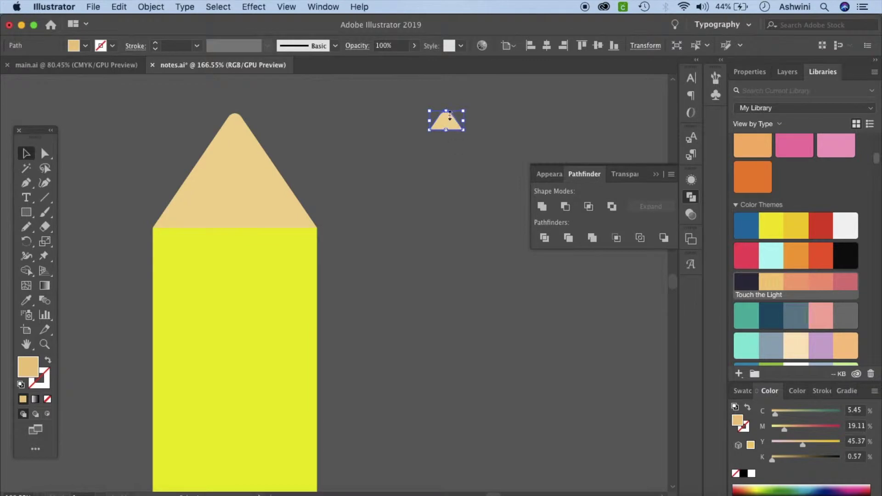
- Fill the small tip with the near-black color #0C0C0C from the "Grapefruits on Living Coral" theme and fit it onto the pencil's apex
{"action": "left_click", "coordinate": [844, 251]}
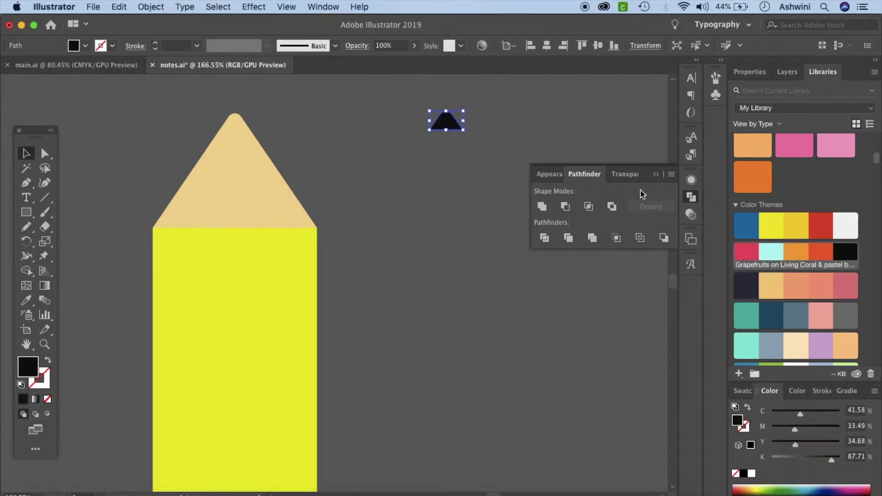
{"action": "mouse_move", "coordinate": [439, 108]}
{"action": "left_mouse_down"}
{"action": "mouse_move", "coordinate": [305, 99]}
{"action": "mouse_move", "coordinate": [234, 123]}
{"action": "left_mouse_up"}
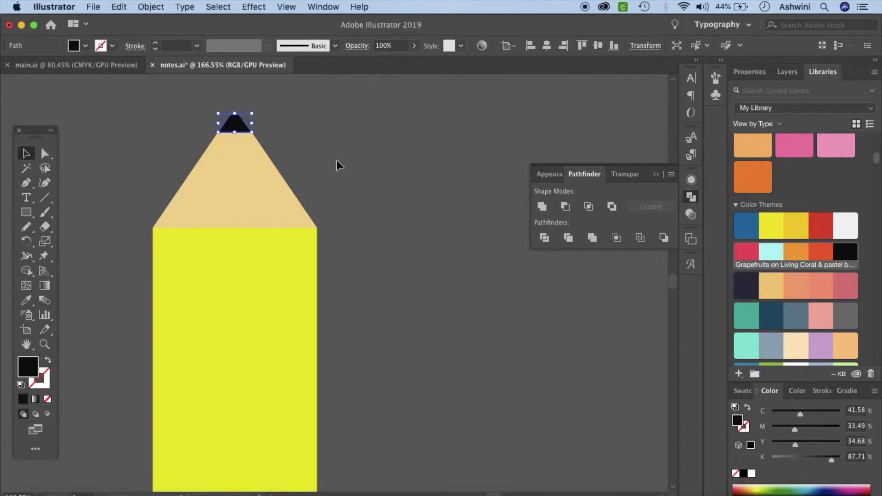
{"action": "left_click", "coordinate": [334, 159]}
{"action": "scroll", "coordinate": [337, 156], "scroll_direction": "up", "scroll_amount": 5}
{"action": "scroll", "coordinate": [337, 155], "scroll_direction": "left", "scroll_amount": 6}
{"action": "scroll", "coordinate": [337, 155], "scroll_direction": "up", "scroll_amount": 4}
{"action": "scroll", "coordinate": [338, 150], "scroll_direction": "up", "scroll_amount": 3}
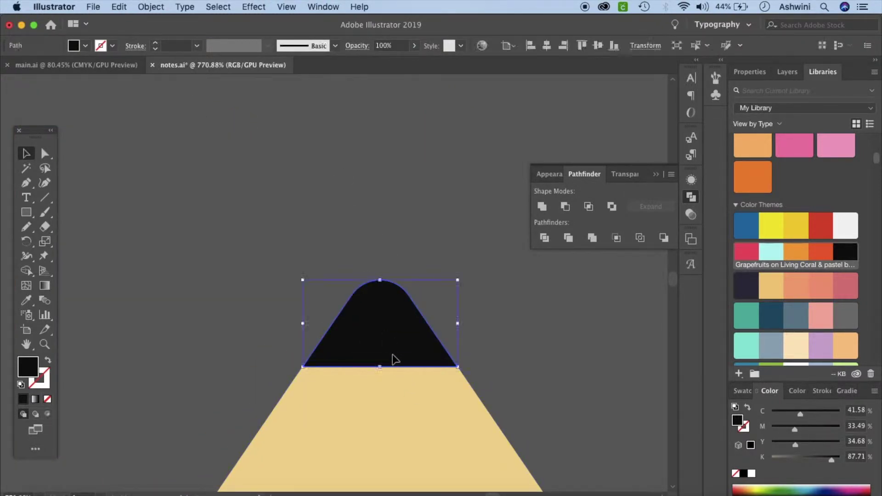
{"action": "key", "text": "super+0"}
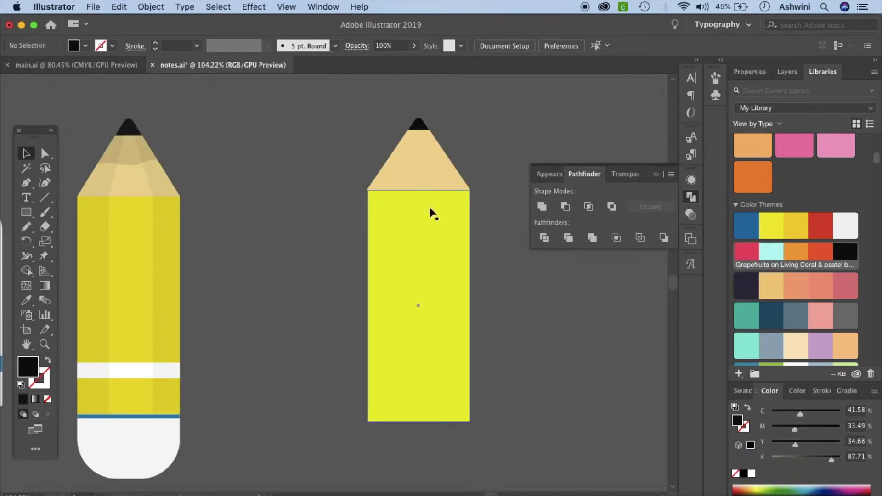
- Draw a narrow full-height rectangle down the middle of the yellow body and center it horizontally on the body using Align to Selection
{"action": "left_click", "coordinate": [26, 212]}
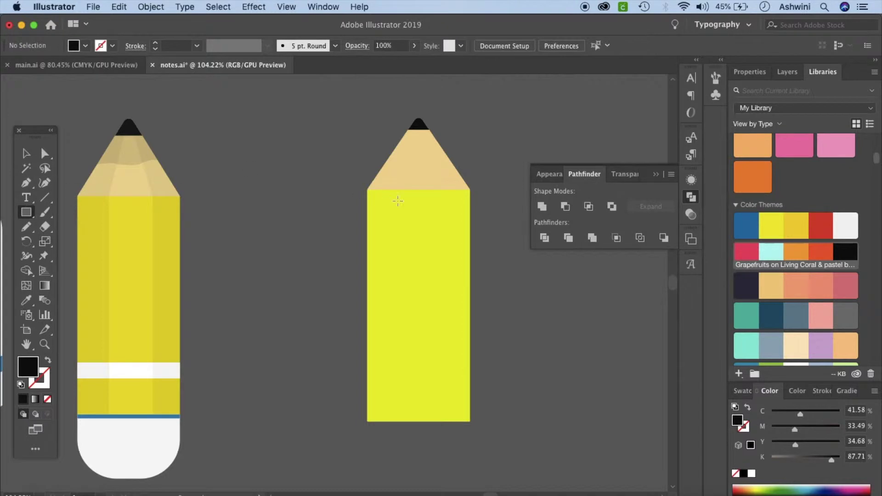
{"action": "mouse_move", "coordinate": [404, 191]}
{"action": "left_mouse_down"}
{"action": "mouse_move", "coordinate": [429, 267]}
{"action": "mouse_move", "coordinate": [437, 420]}
{"action": "left_mouse_up"}
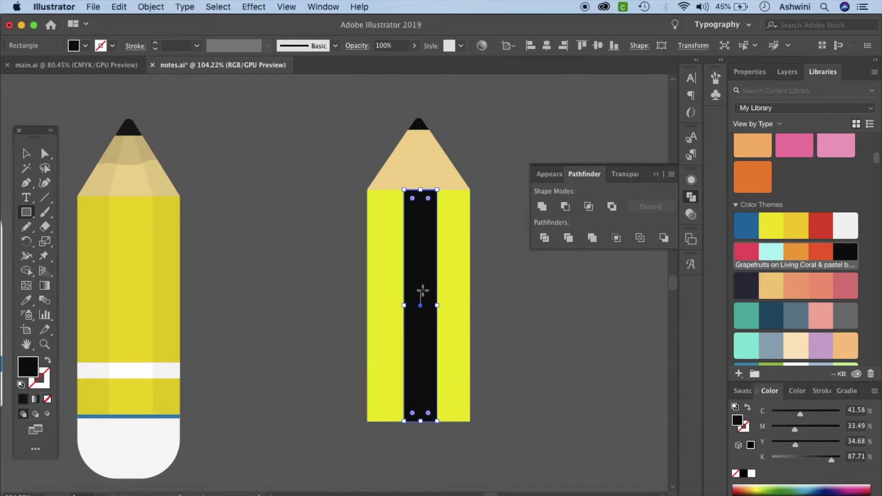
{"action": "left_click", "coordinate": [26, 156]}
{"action": "left_click", "coordinate": [393, 284]}
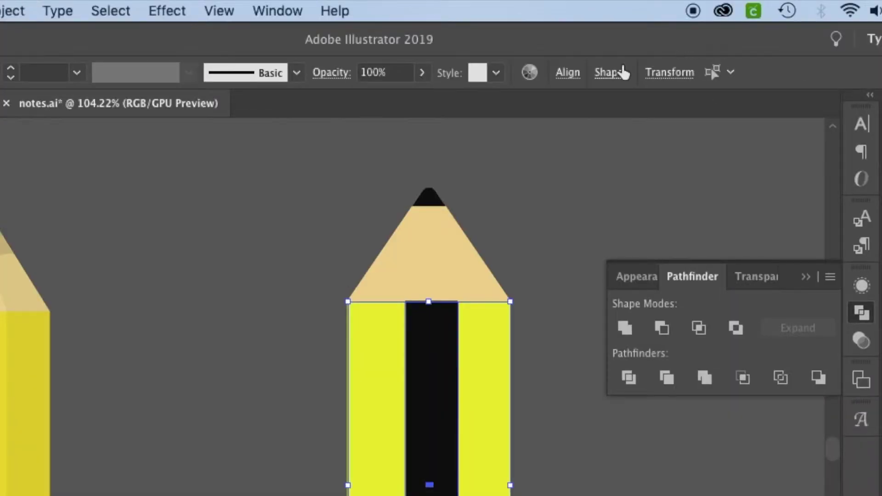
{"action": "left_click", "coordinate": [569, 73]}
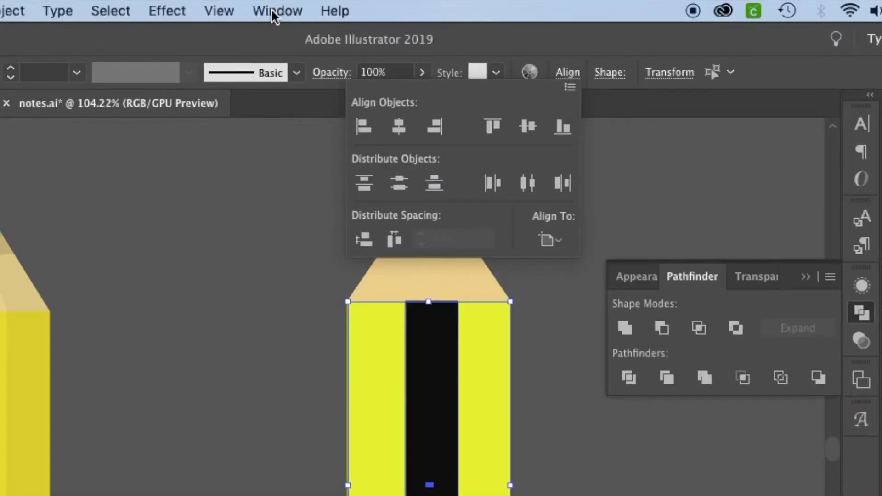
{"action": "left_click", "coordinate": [552, 236]}
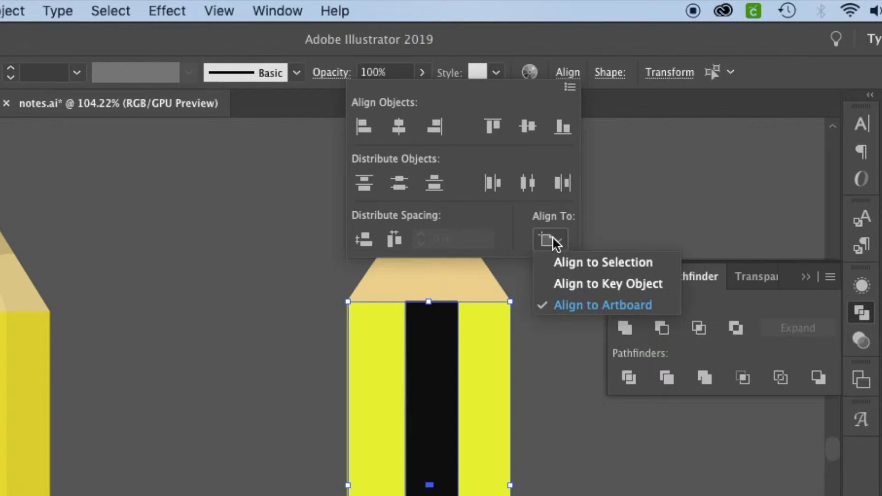
{"action": "left_click", "coordinate": [578, 263]}
{"action": "left_click", "coordinate": [399, 126]}
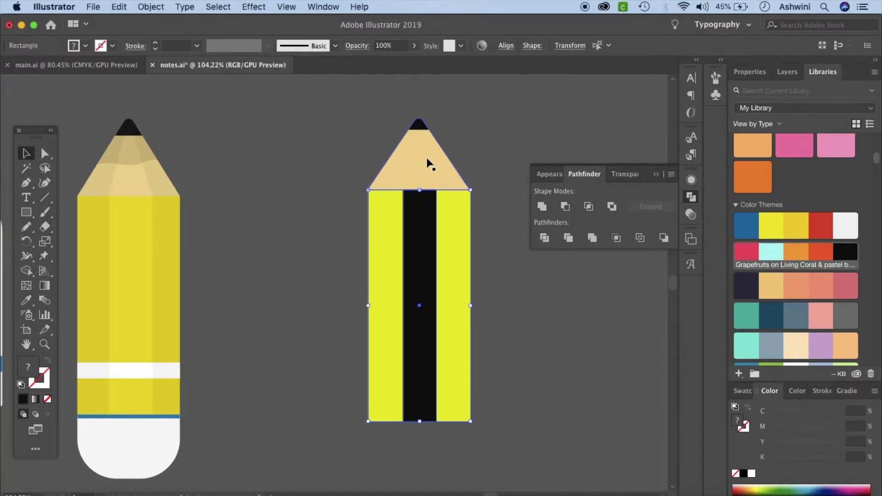
- Shift the tan triangle and its black tip together slightly so they line up with the body's edges
{"action": "left_click", "coordinate": [434, 147]}
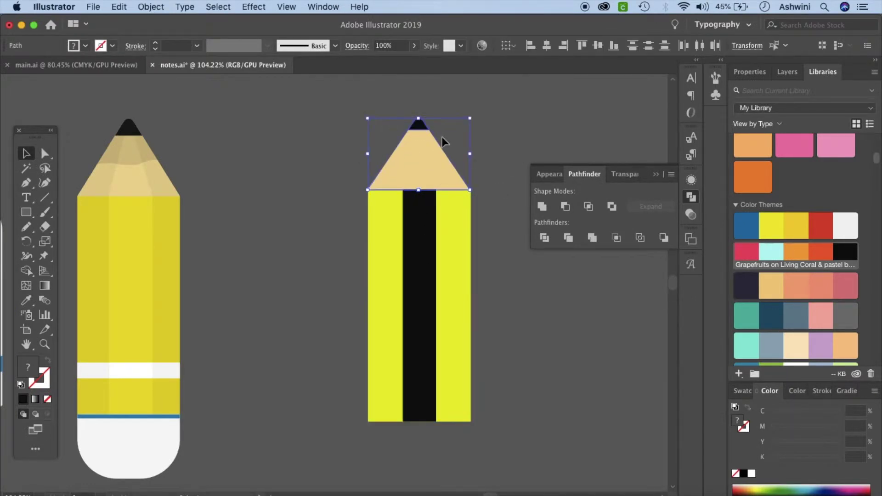
{"action": "left_click_drag", "start_coordinate": [430, 160], "coordinate": [431, 159]}
{"action": "left_click", "coordinate": [492, 253]}
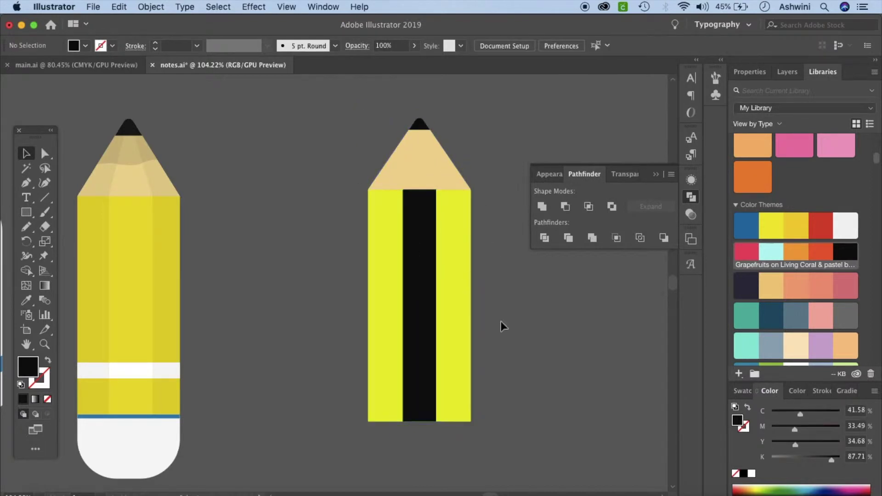
{"action": "scroll", "coordinate": [512, 315], "scroll_direction": "down", "scroll_amount": 2}
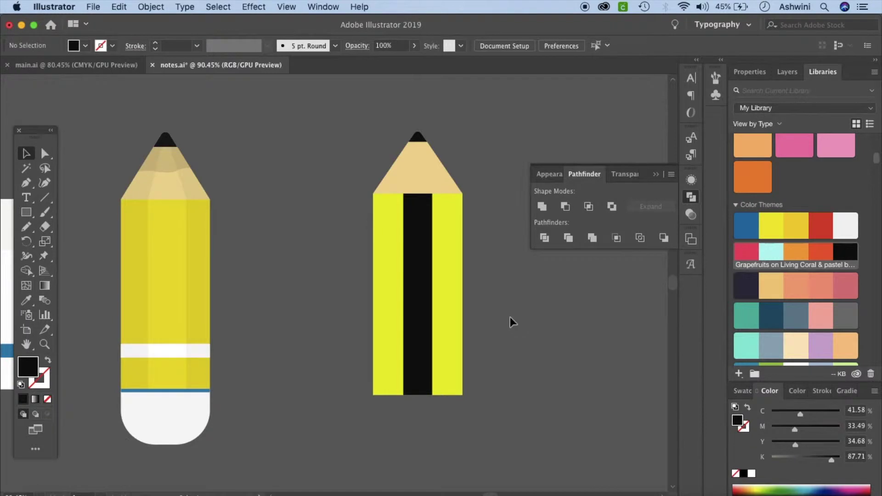
- Start a Pen tool path from the body's lower-left corner to the black stripe's lower-left corner and up to the stripe's upper-left corner
{"action": "left_click", "coordinate": [26, 183]}
{"action": "scroll", "coordinate": [429, 237], "scroll_direction": "up", "scroll_amount": 6}
{"action": "scroll", "coordinate": [361, 228], "scroll_direction": "up", "scroll_amount": 3}
{"action": "scroll", "coordinate": [459, 257], "scroll_direction": "right", "scroll_amount": 4}
{"action": "scroll", "coordinate": [355, 222], "scroll_direction": "down", "scroll_amount": 6}
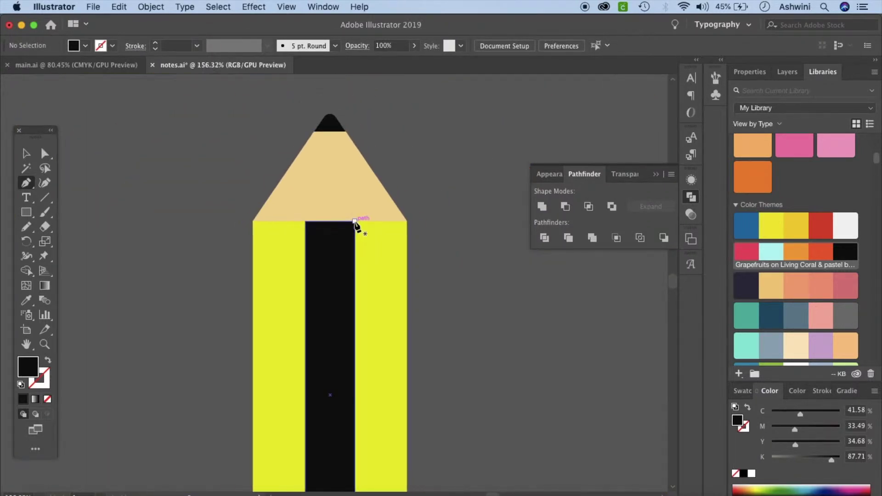
{"action": "scroll", "coordinate": [355, 221], "scroll_direction": "down", "scroll_amount": 4}
{"action": "scroll", "coordinate": [355, 221], "scroll_direction": "down", "scroll_amount": 2}
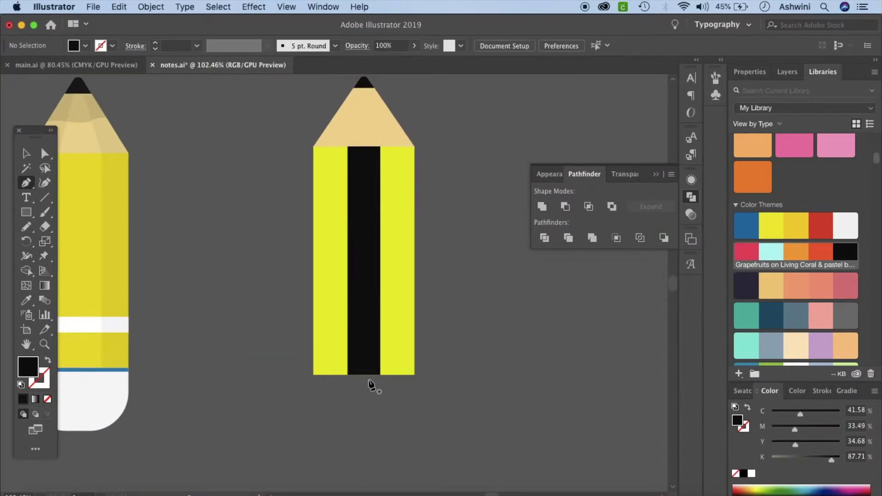
{"action": "scroll", "coordinate": [339, 403], "scroll_direction": "up", "scroll_amount": 2}
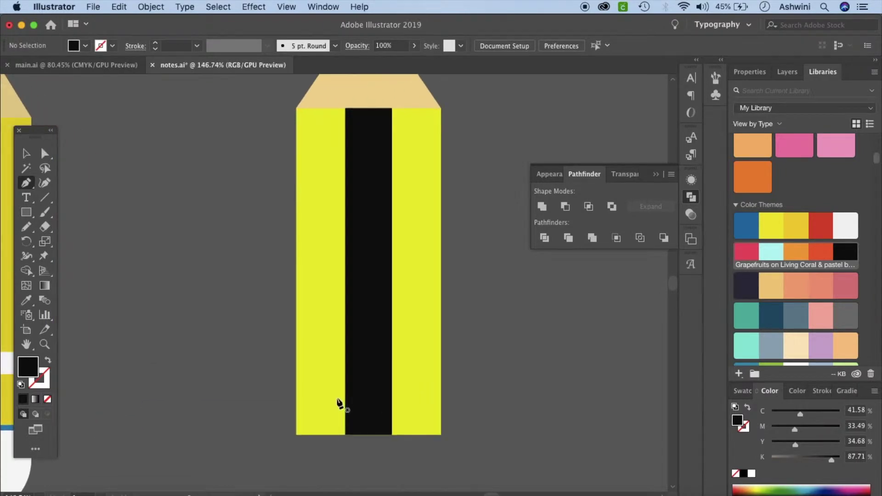
{"action": "left_click", "coordinate": [296, 434]}
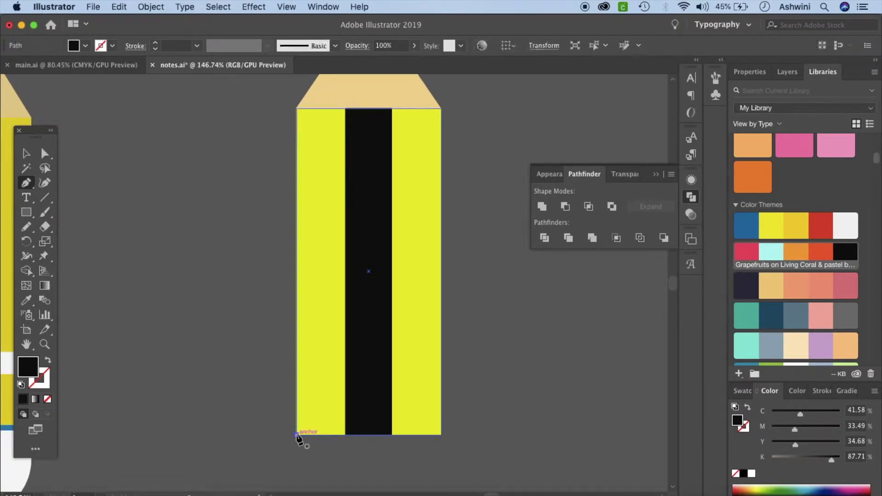
{"action": "left_click", "coordinate": [345, 435]}
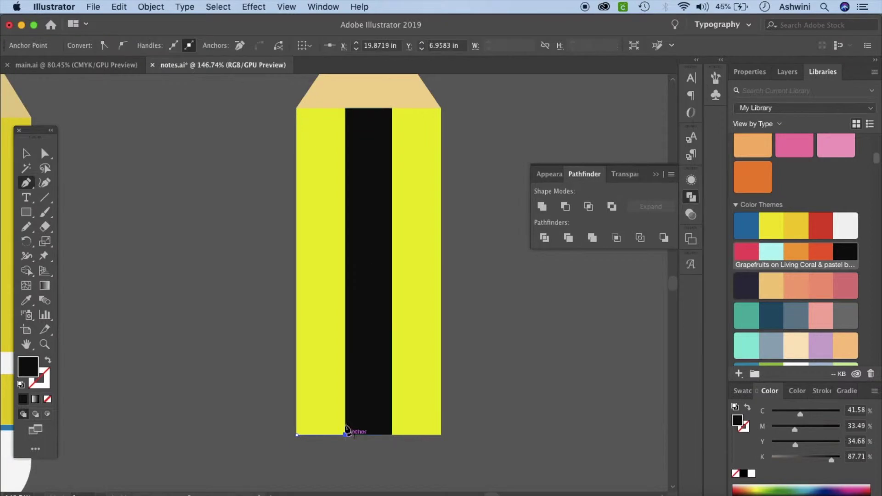
{"action": "left_click", "coordinate": [346, 109]}
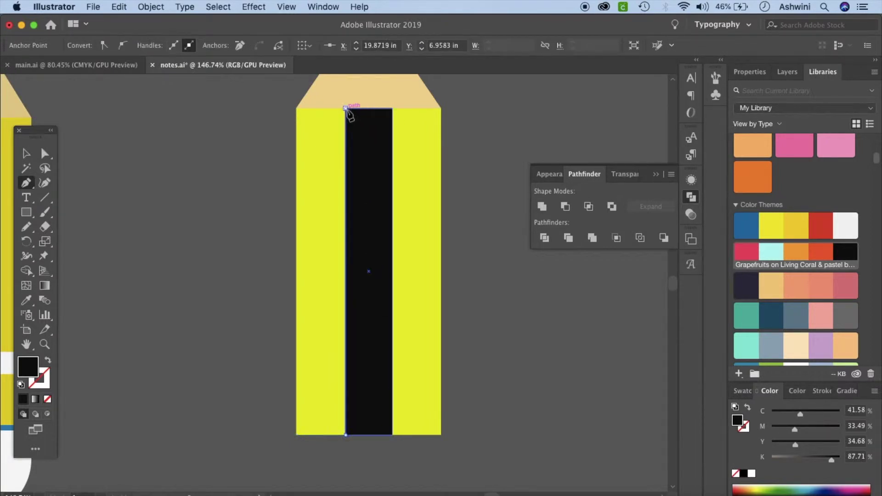
- Continue the path to the black tip's base, its left corner and the body's upper-left corner, closing it at the starting point
{"action": "scroll", "coordinate": [348, 112], "scroll_direction": "up", "scroll_amount": 5}
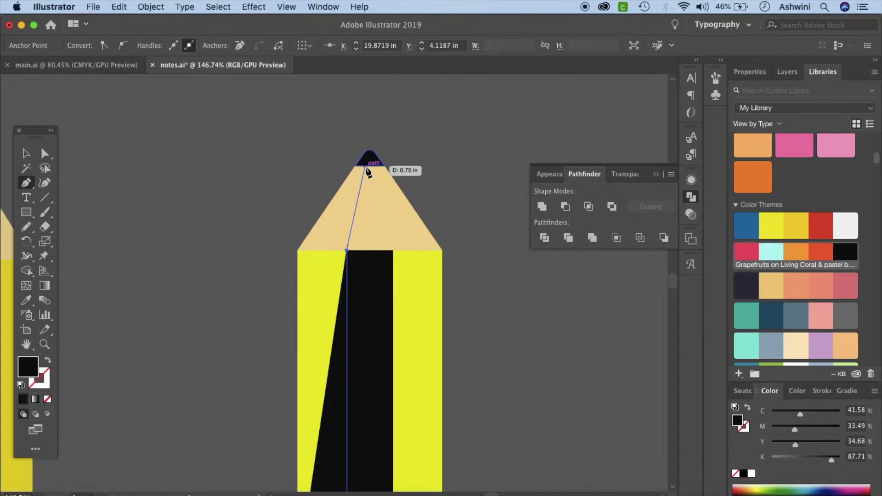
{"action": "left_click", "coordinate": [363, 169]}
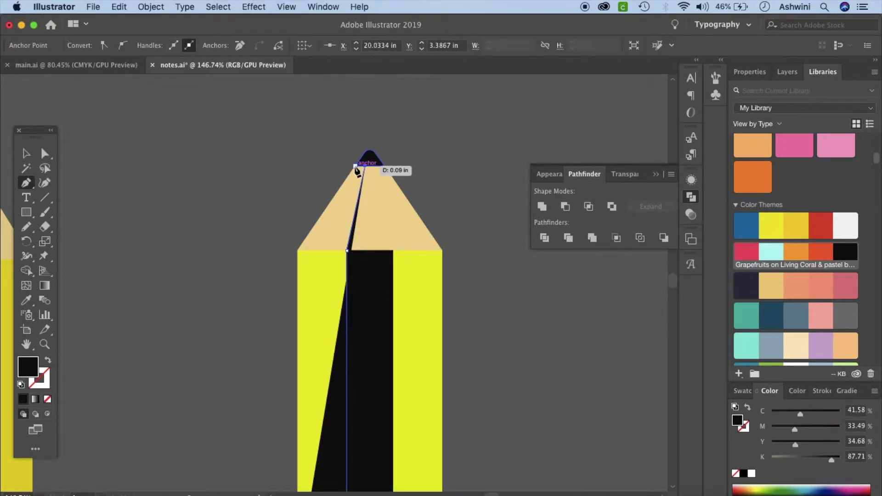
{"action": "left_click", "coordinate": [356, 166]}
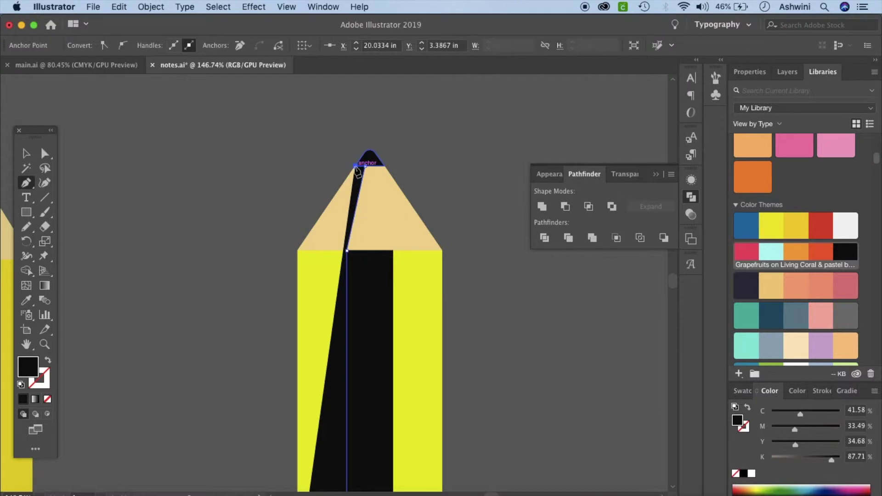
{"action": "left_click", "coordinate": [297, 250]}
{"action": "scroll", "coordinate": [297, 256], "scroll_direction": "down", "scroll_amount": 5}
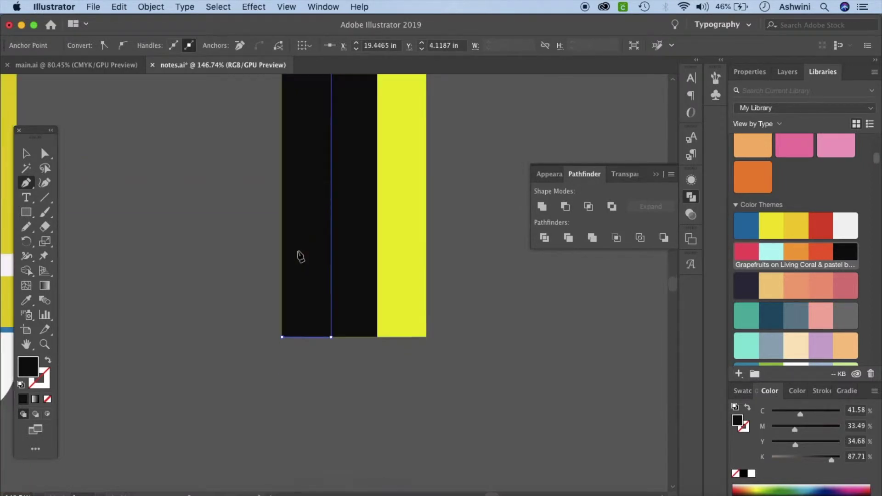
{"action": "left_click", "coordinate": [281, 338]}
{"action": "scroll", "coordinate": [467, 405], "scroll_direction": "up", "scroll_amount": 4}
{"action": "scroll", "coordinate": [466, 404], "scroll_direction": "up", "scroll_amount": 1}
{"action": "scroll", "coordinate": [580, 288], "scroll_direction": "up", "scroll_amount": 5}
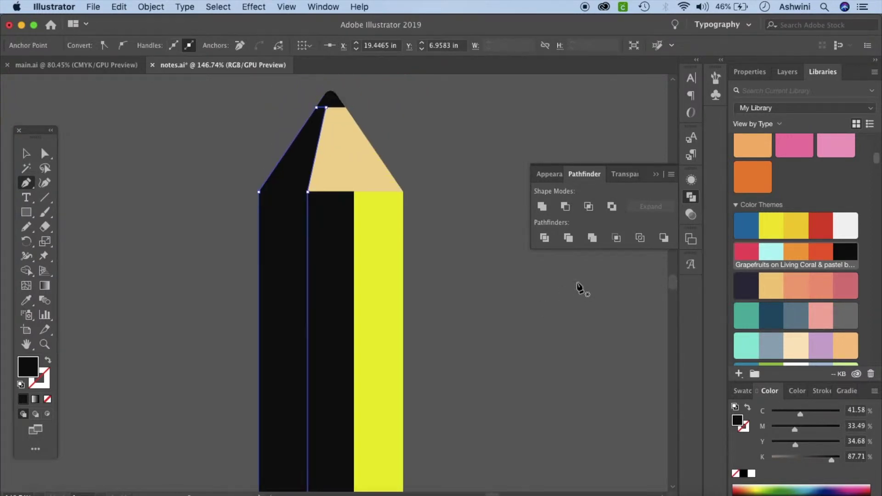
- Lower the opacity of the black Pen-drawn shape on the pencil's left side to 20% and deselect it
{"action": "left_click", "coordinate": [626, 174]}
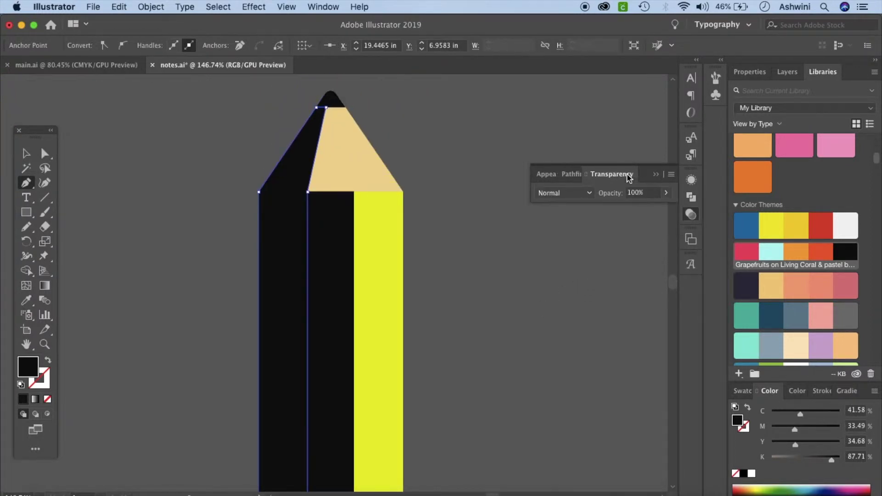
{"action": "left_click", "coordinate": [321, 7]}
{"action": "scroll", "coordinate": [388, 292], "scroll_direction": "down", "scroll_amount": 4}
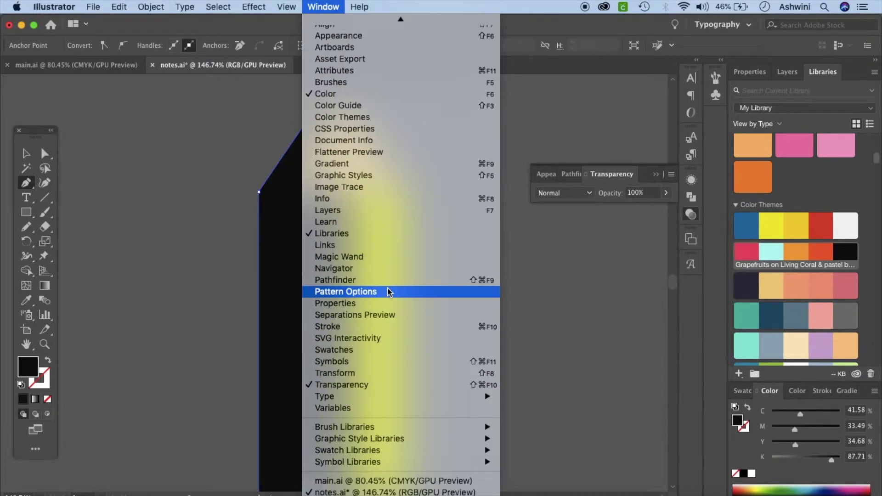
{"action": "left_click", "coordinate": [650, 195]}
{"action": "left_click", "coordinate": [667, 194]}
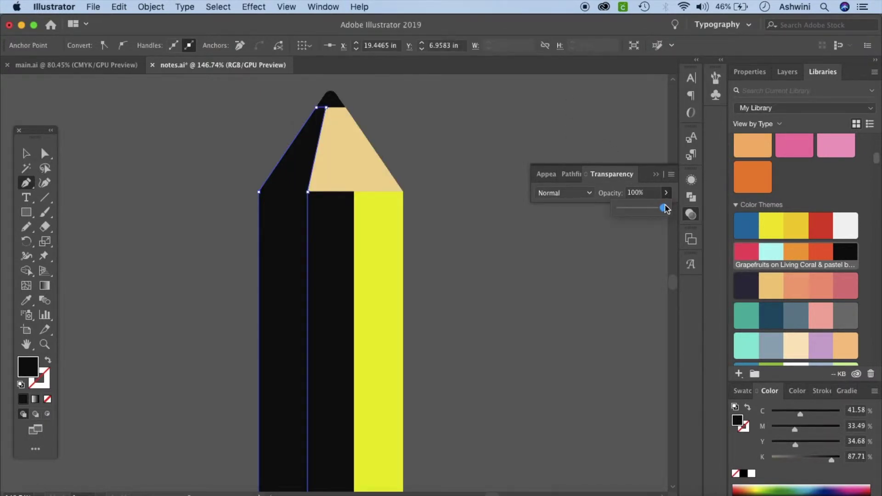
{"action": "left_click_drag", "start_coordinate": [665, 209], "coordinate": [630, 211]}
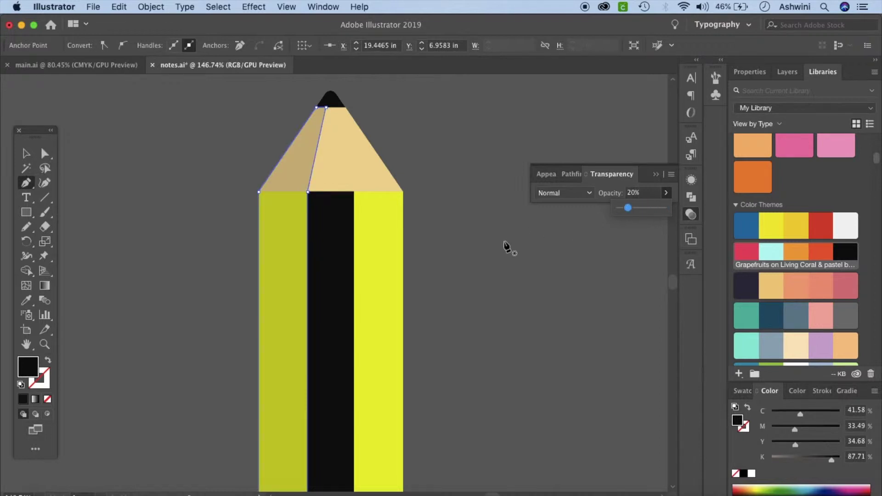
{"action": "left_click", "coordinate": [25, 147]}
{"action": "left_click", "coordinate": [142, 195]}
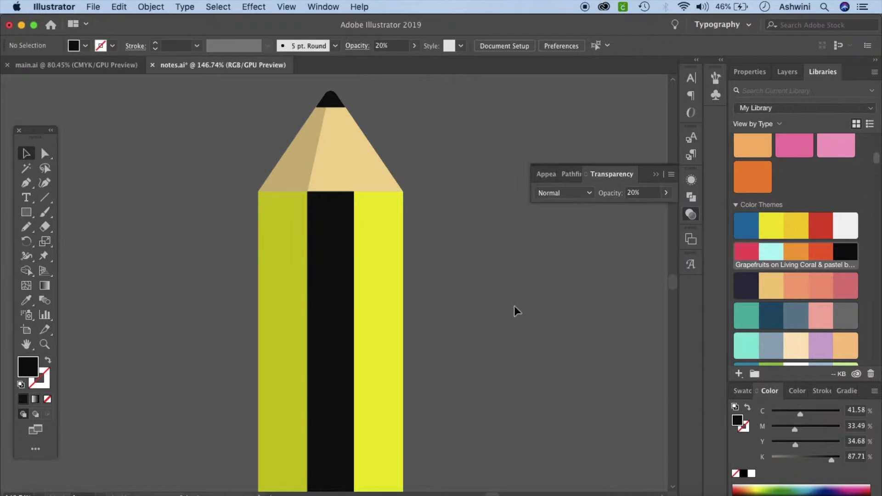
- Reflect a copy of the left shading shape across the vertical axis and place it over the pencil's right side
{"action": "scroll", "coordinate": [514, 306], "scroll_direction": "down", "scroll_amount": 5}
{"action": "scroll", "coordinate": [515, 306], "scroll_direction": "down", "scroll_amount": 2}
{"action": "scroll", "coordinate": [514, 306], "scroll_direction": "right", "scroll_amount": 1}
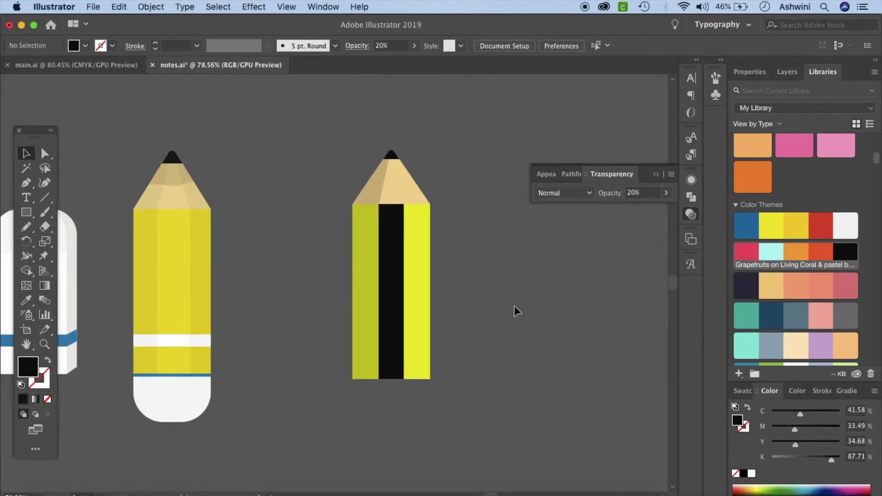
{"action": "left_click", "coordinate": [378, 194]}
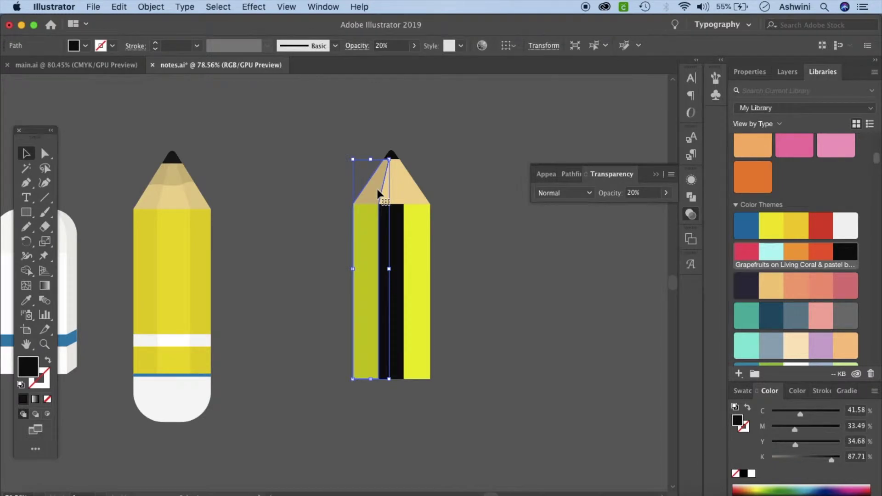
{"action": "right_click", "coordinate": [378, 193]}
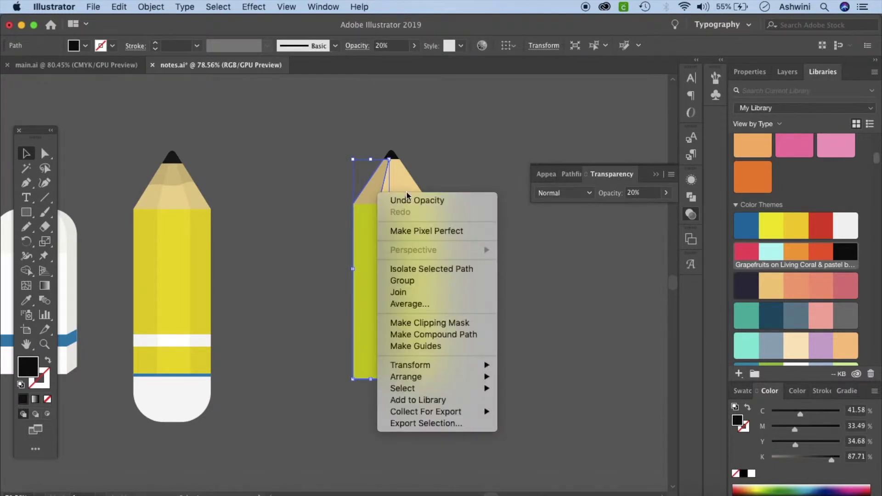
{"action": "mouse_move", "coordinate": [445, 365]}
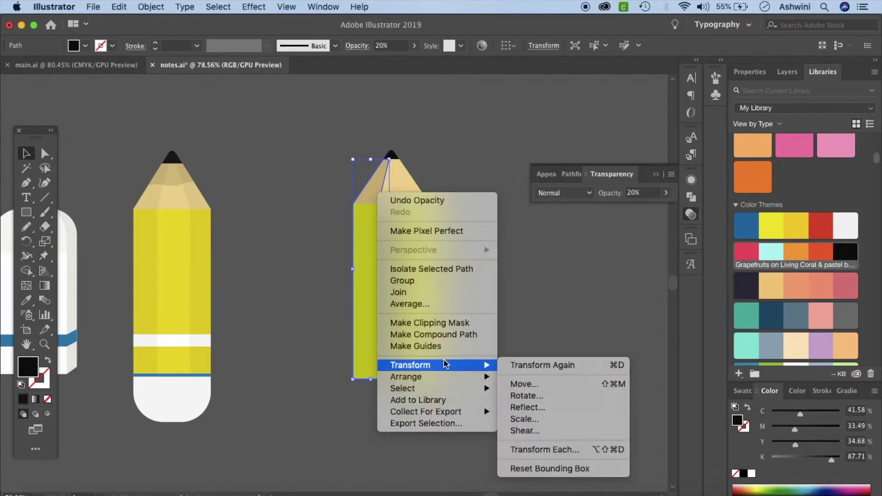
{"action": "left_click", "coordinate": [533, 407]}
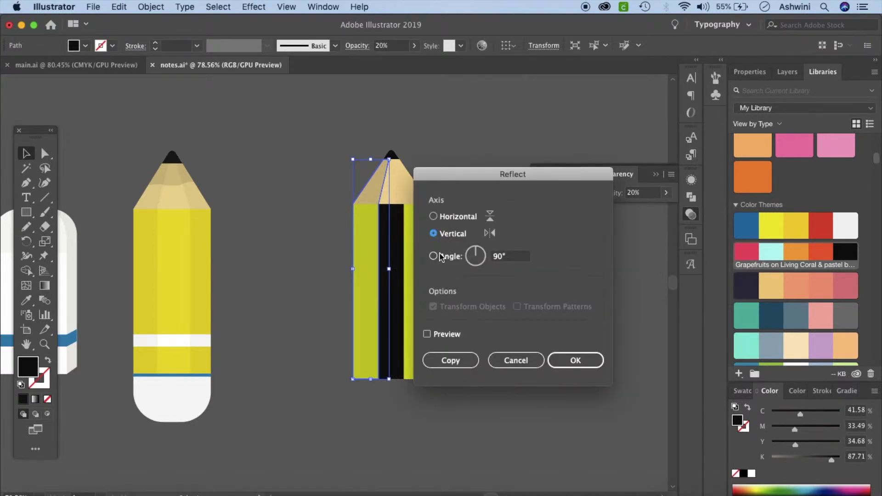
{"action": "left_click", "coordinate": [437, 355]}
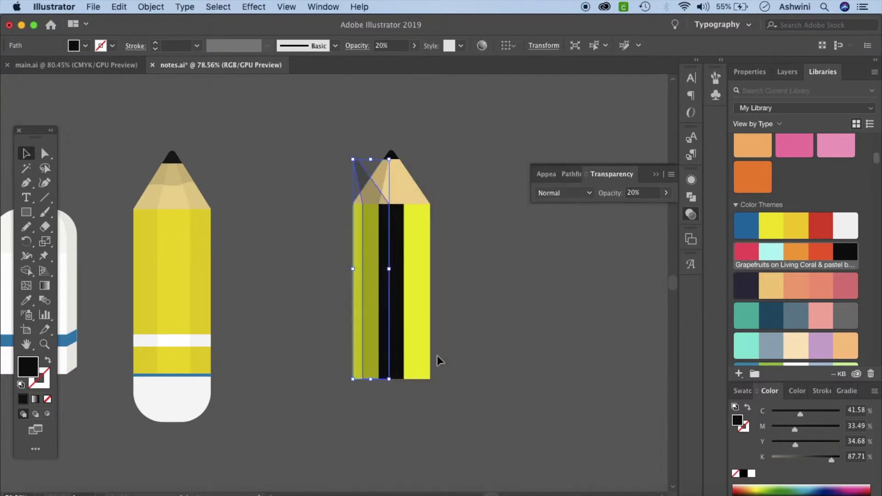
{"action": "left_click_drag", "start_coordinate": [381, 286], "coordinate": [423, 286]}
{"action": "left_click", "coordinate": [480, 306]}
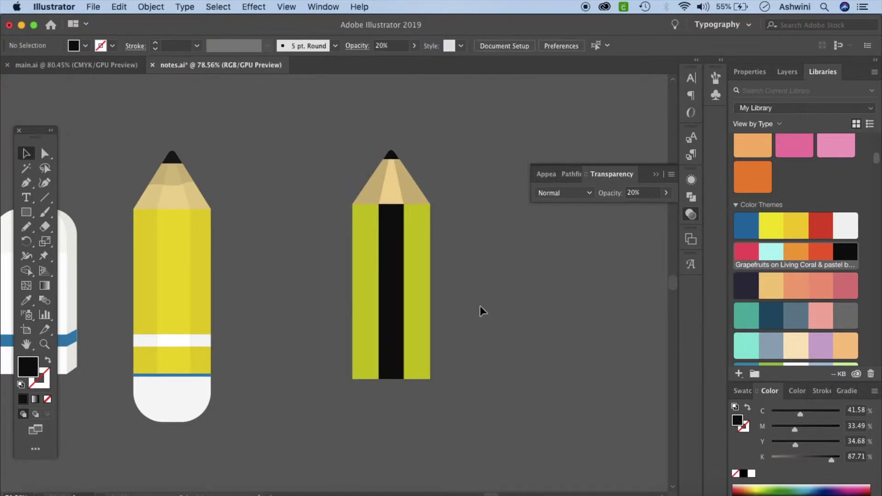
- Select both side shading shapes and set their opacity to 8%
{"action": "left_click", "coordinate": [408, 188]}
{"action": "left_click", "coordinate": [388, 191], "text": "shift"}
{"action": "left_click", "coordinate": [665, 197]}
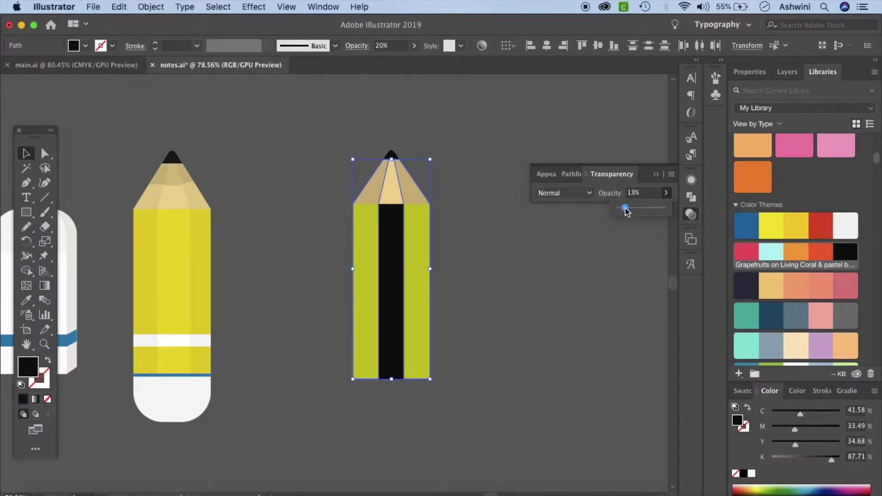
{"action": "left_click_drag", "start_coordinate": [624, 210], "coordinate": [628, 212]}
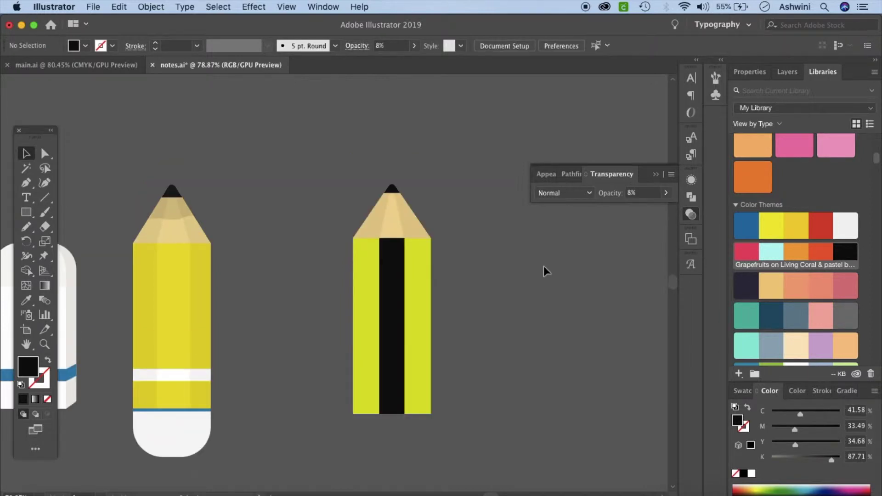
- Enlarge the black tip by moving its two lower corner anchors down along the sloping edges of the tan triangle
{"action": "scroll", "coordinate": [544, 271], "scroll_direction": "up", "scroll_amount": 5}
{"action": "scroll", "coordinate": [544, 272], "scroll_direction": "left", "scroll_amount": 4}
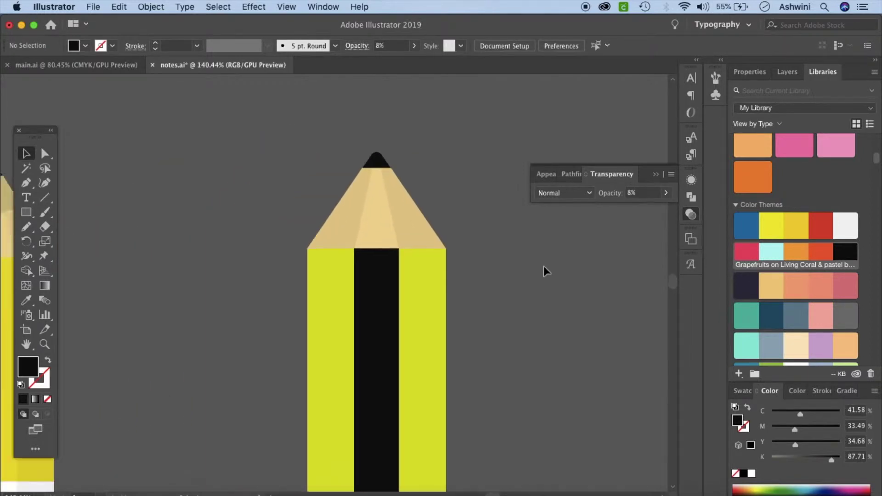
{"action": "scroll", "coordinate": [384, 173], "scroll_direction": "up", "scroll_amount": 3}
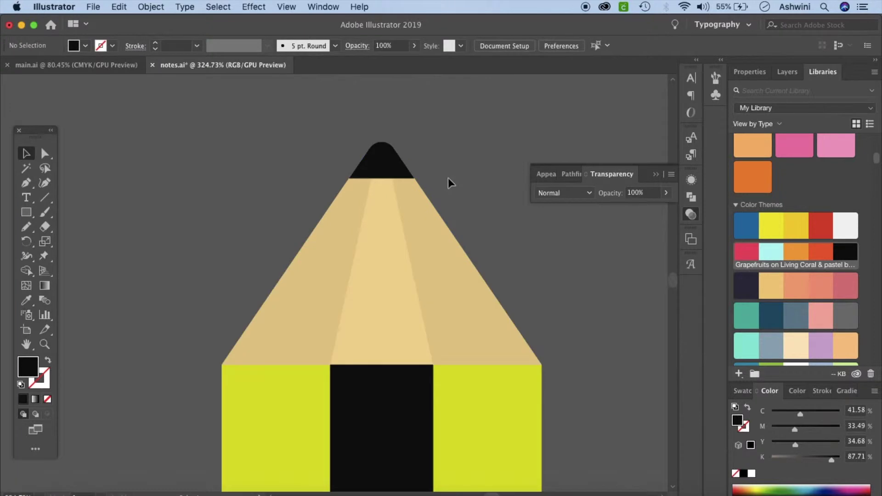
{"action": "left_click", "coordinate": [390, 170]}
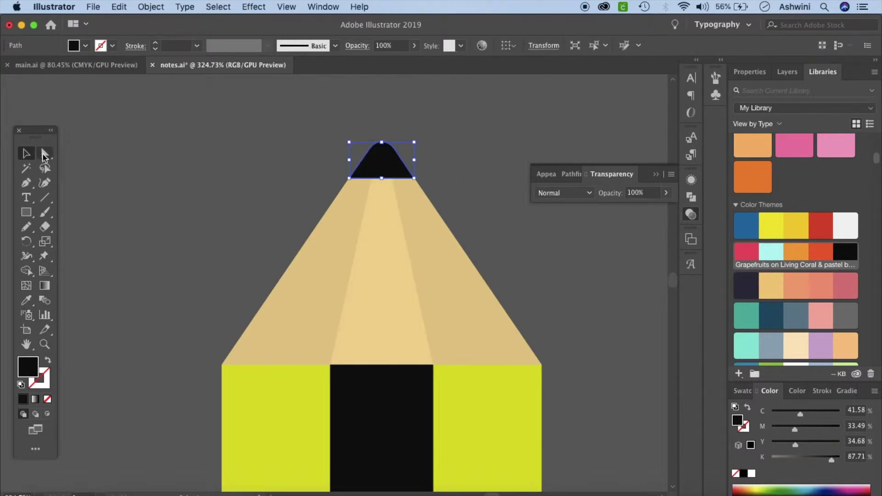
{"action": "left_click", "coordinate": [44, 156]}
{"action": "left_click_drag", "start_coordinate": [350, 178], "coordinate": [336, 199]}
{"action": "left_click_drag", "start_coordinate": [414, 179], "coordinate": [428, 199]}
{"action": "scroll", "coordinate": [387, 196], "scroll_direction": "down", "scroll_amount": 6}
{"action": "left_click", "coordinate": [490, 182]}
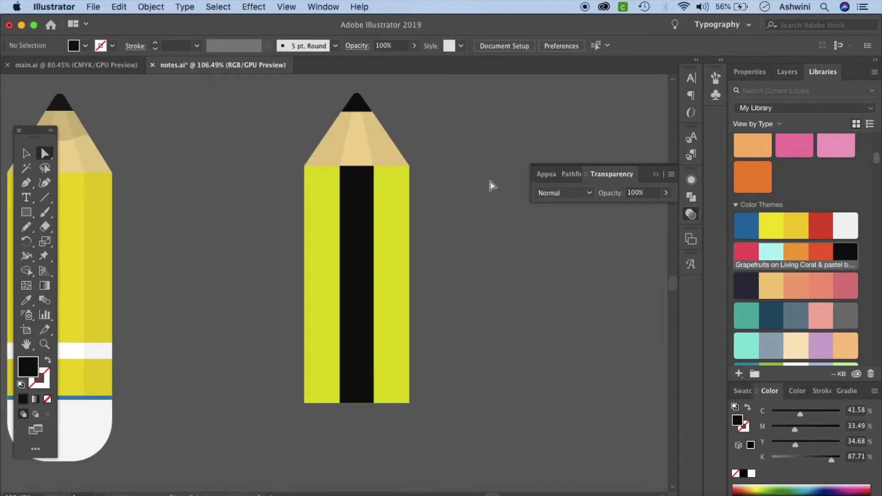
- Delete the black middle stripe and recolor the pencil body with the darker yellow of The New Polish Illustration (Book) theme
{"action": "left_click", "coordinate": [364, 217]}
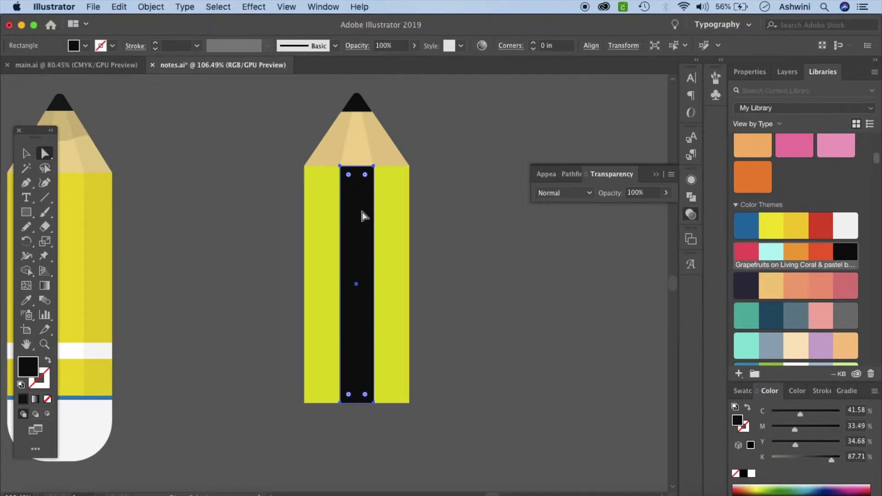
{"action": "key", "text": "Delete"}
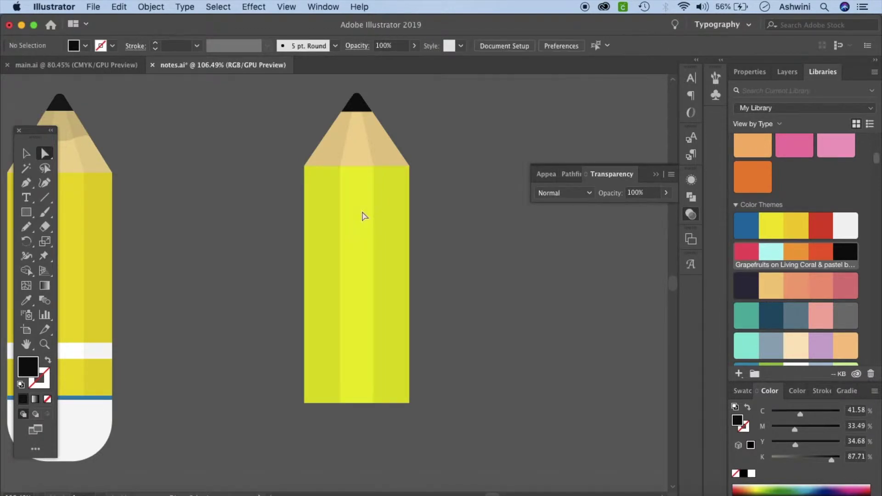
{"action": "left_click", "coordinate": [363, 250]}
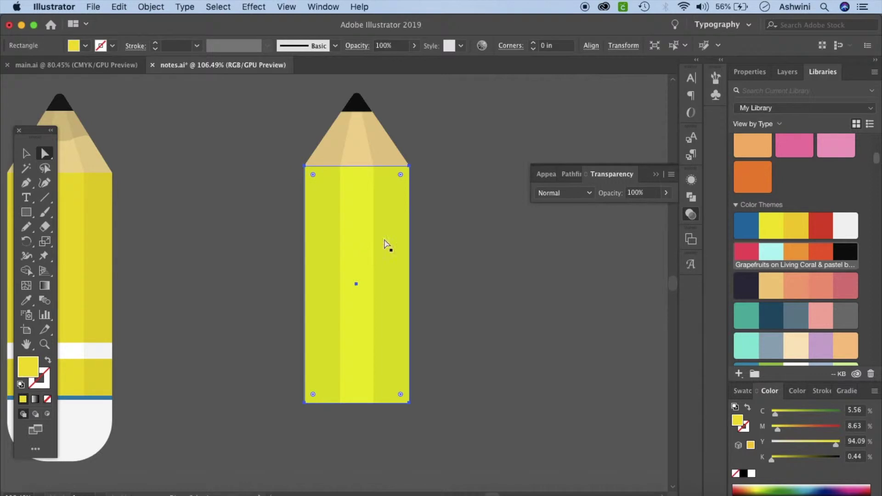
{"action": "left_click", "coordinate": [793, 222]}
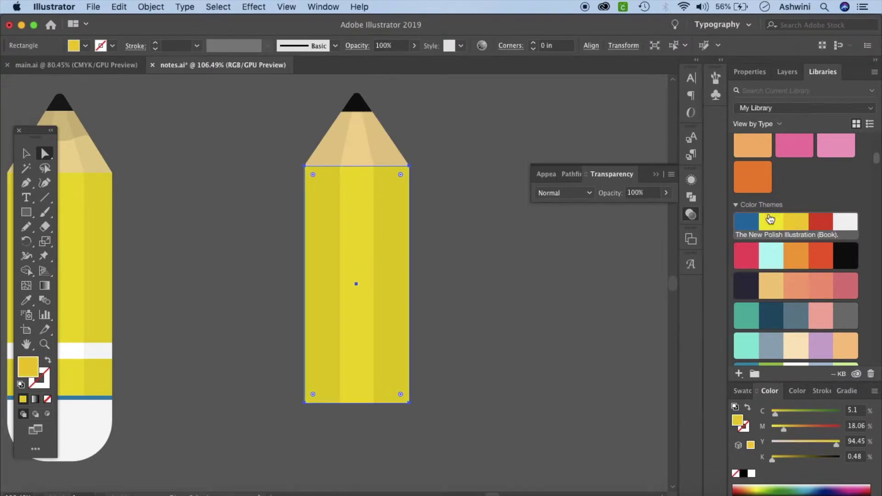
{"action": "left_click", "coordinate": [549, 256]}
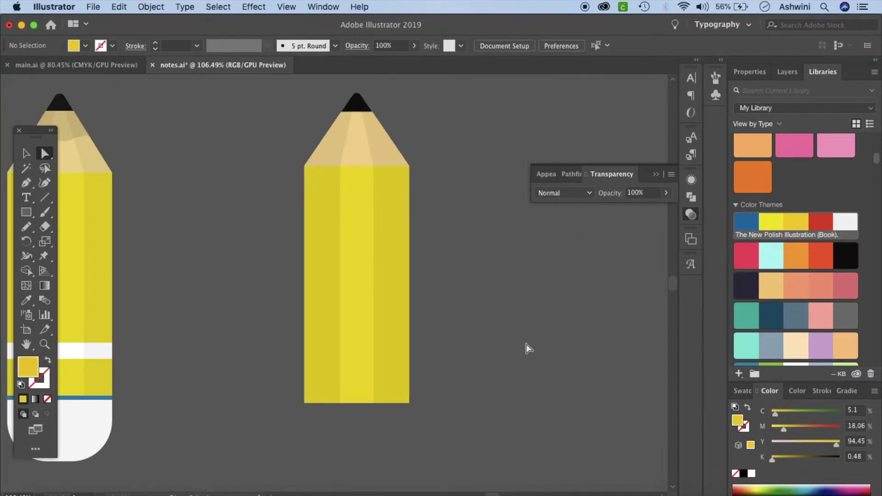
- Draw a closed Pen path just below the black tip, following the tan triangle's sides and with a wavy lower edge
{"action": "scroll", "coordinate": [529, 349], "scroll_direction": "up", "scroll_amount": 2}
{"action": "scroll", "coordinate": [529, 349], "scroll_direction": "up", "scroll_amount": 5}
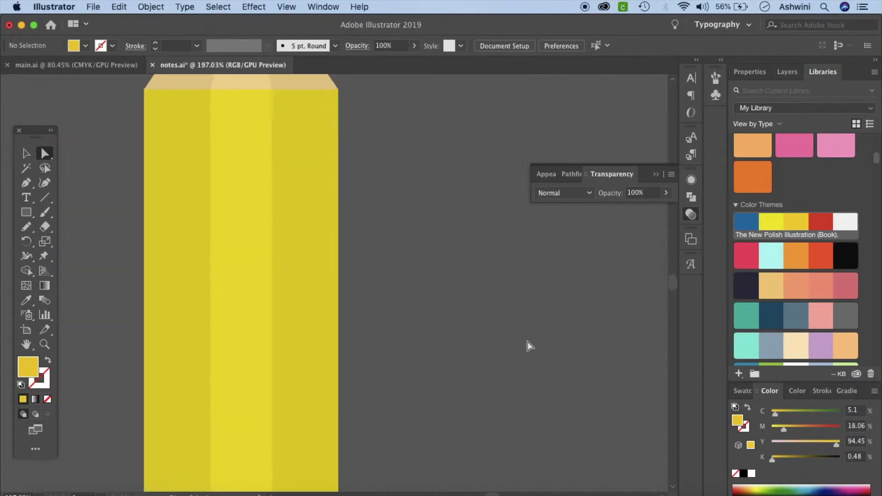
{"action": "scroll", "coordinate": [529, 348], "scroll_direction": "up", "scroll_amount": 8}
{"action": "scroll", "coordinate": [528, 347], "scroll_direction": "left", "scroll_amount": 3}
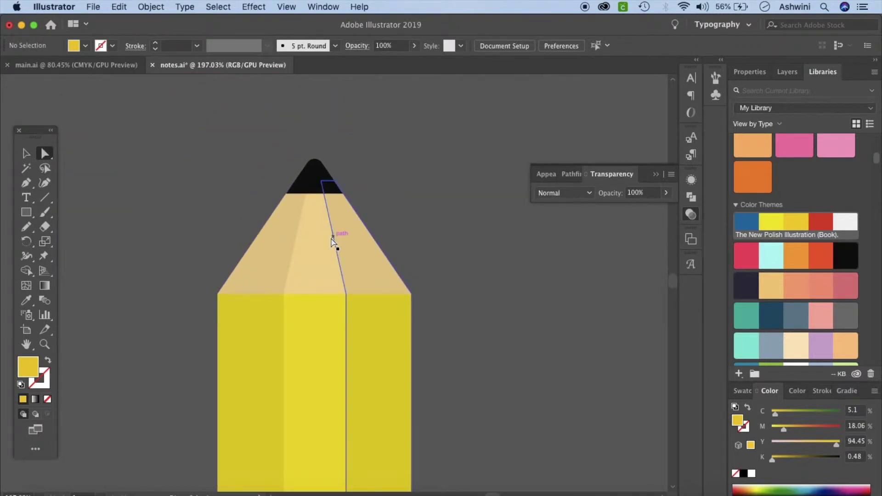
{"action": "left_click", "coordinate": [26, 184]}
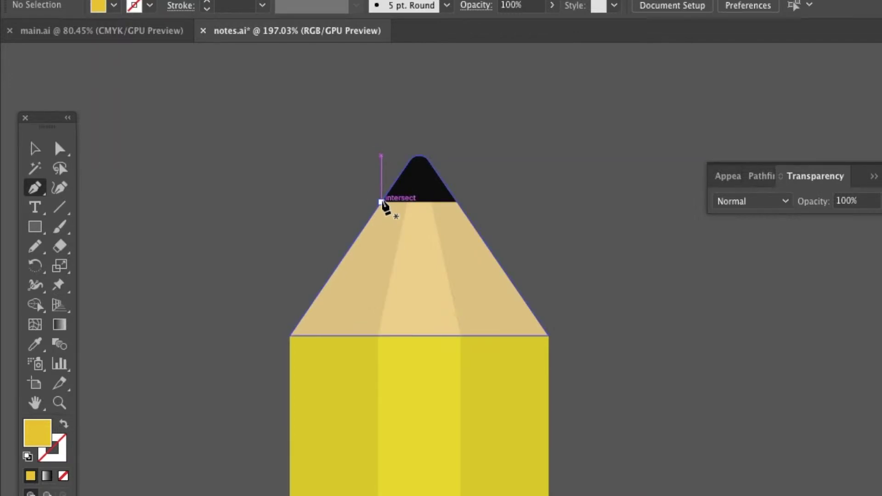
{"action": "left_click", "coordinate": [382, 202]}
{"action": "left_click", "coordinate": [354, 242]}
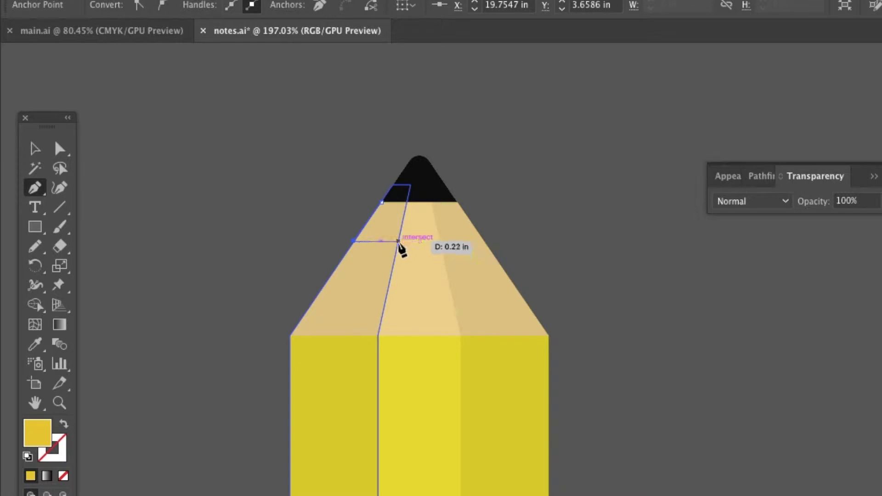
{"action": "left_click_drag", "start_coordinate": [399, 242], "coordinate": [416, 256]}
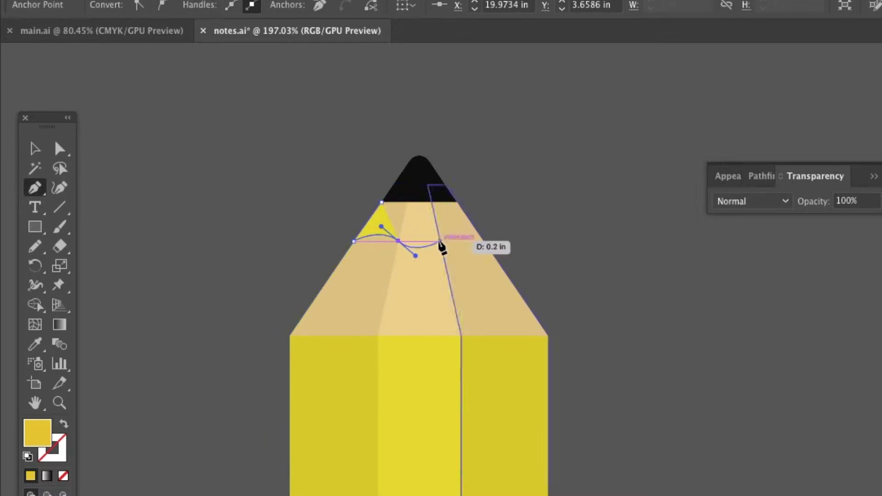
{"action": "left_click", "coordinate": [440, 241]}
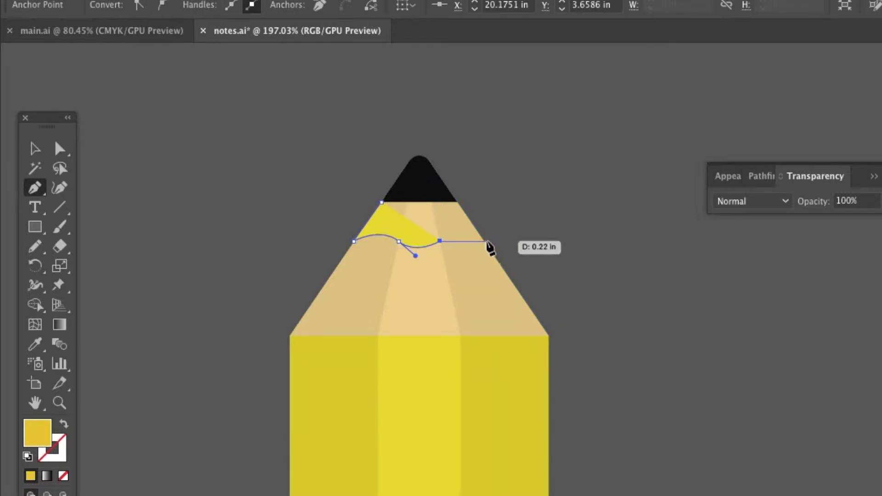
{"action": "left_click_drag", "start_coordinate": [486, 242], "coordinate": [499, 252]}
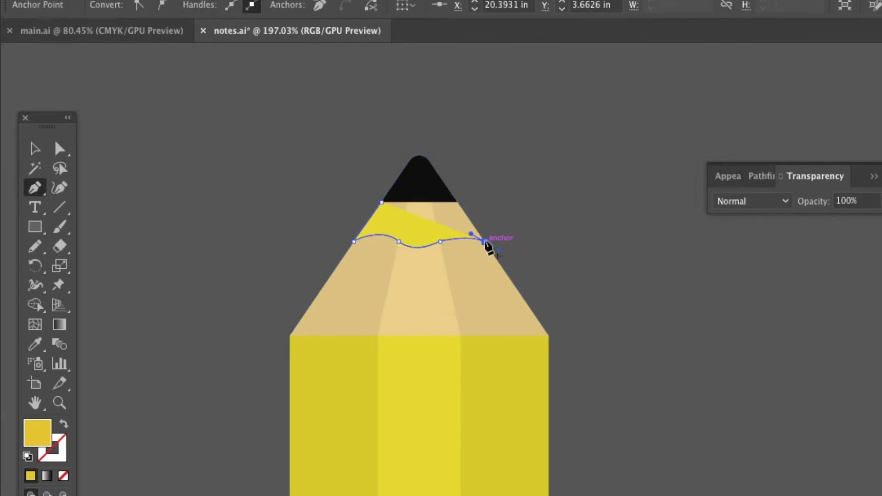
{"action": "left_click", "coordinate": [456, 202]}
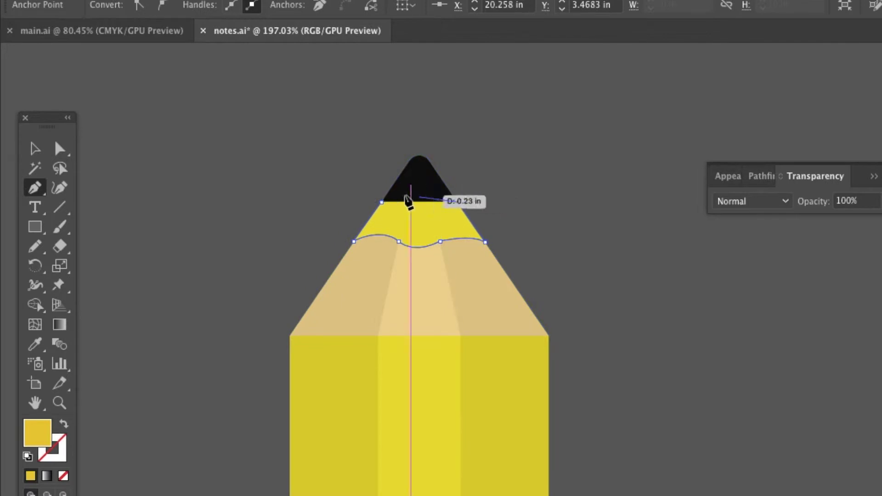
{"action": "left_click", "coordinate": [381, 203]}
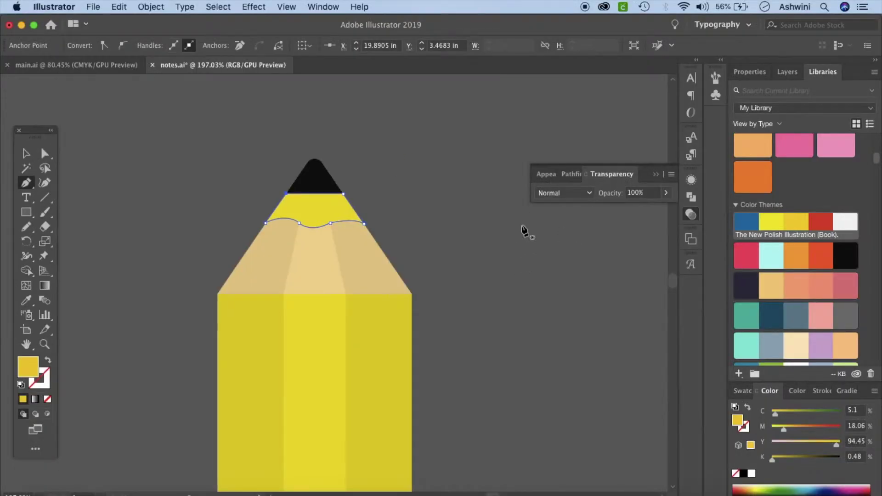
- Fill the wavy band below the tip with the color theme's black, set its opacity to 10% and deselect it
{"action": "left_click", "coordinate": [845, 252]}
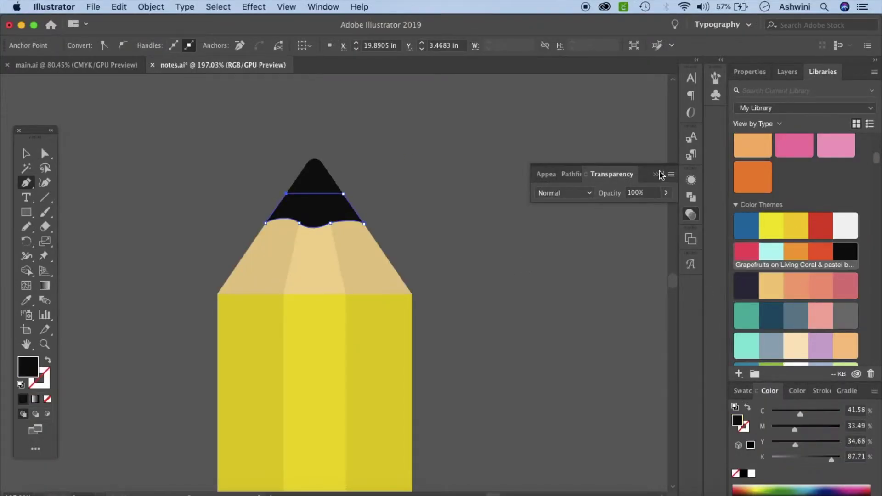
{"action": "left_click", "coordinate": [666, 193]}
{"action": "left_click_drag", "start_coordinate": [663, 210], "coordinate": [624, 214]}
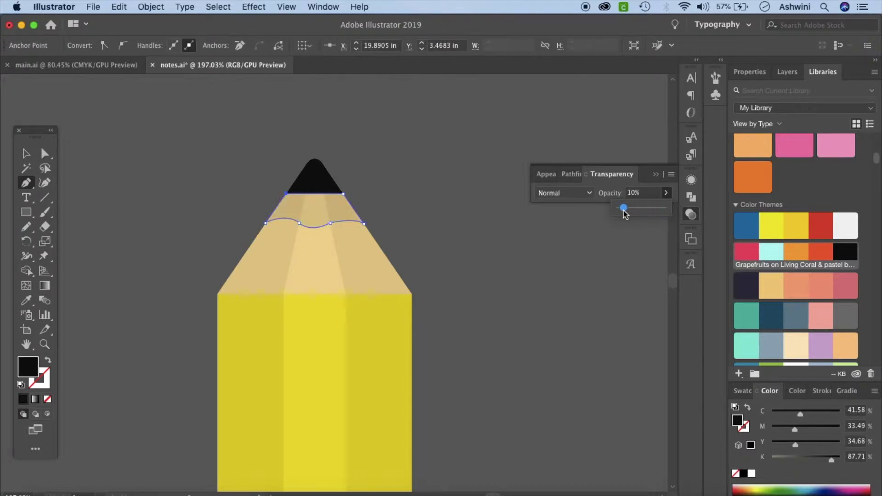
{"action": "left_click", "coordinate": [567, 241], "text": "super"}
{"action": "scroll", "coordinate": [485, 242], "scroll_direction": "down", "scroll_amount": 3}
{"action": "scroll", "coordinate": [485, 247], "scroll_direction": "down", "scroll_amount": 5}
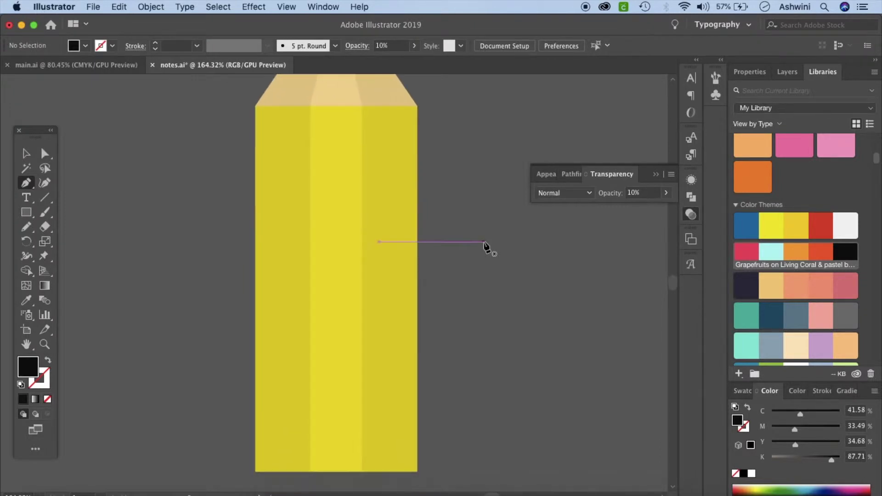
- Draw a thin rectangle across the pencil body near its lower end and fill it with The New Polish Illustration (Book) theme's off-white
{"action": "scroll", "coordinate": [486, 247], "scroll_direction": "down", "scroll_amount": 2}
{"action": "scroll", "coordinate": [485, 247], "scroll_direction": "down", "scroll_amount": 2}
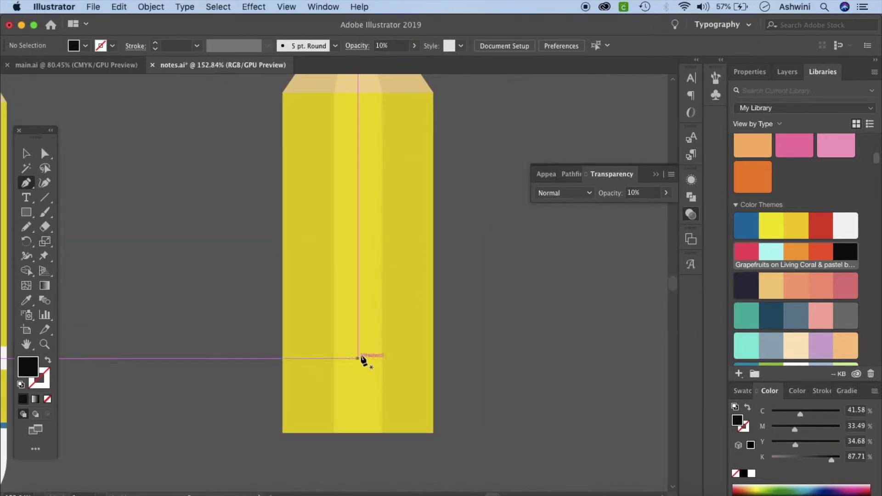
{"action": "left_click", "coordinate": [28, 210]}
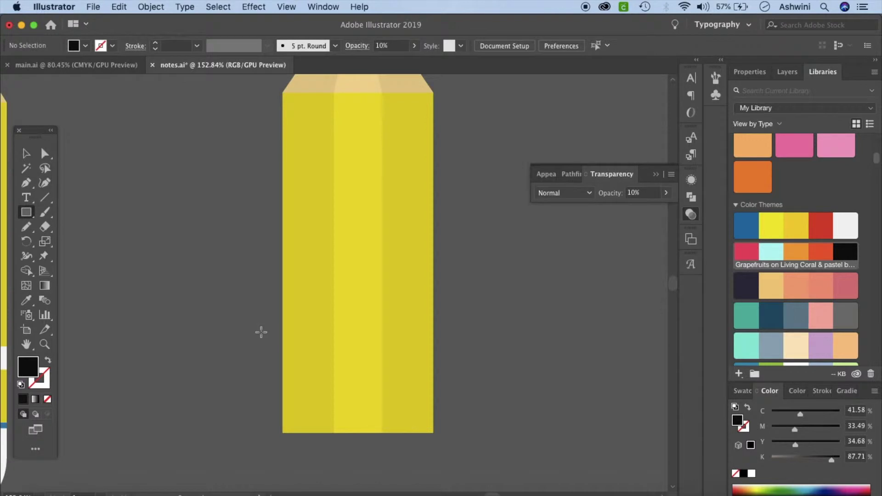
{"action": "mouse_move", "coordinate": [284, 354]}
{"action": "left_mouse_down"}
{"action": "mouse_move", "coordinate": [388, 390]}
{"action": "mouse_move", "coordinate": [434, 365]}
{"action": "left_mouse_up"}
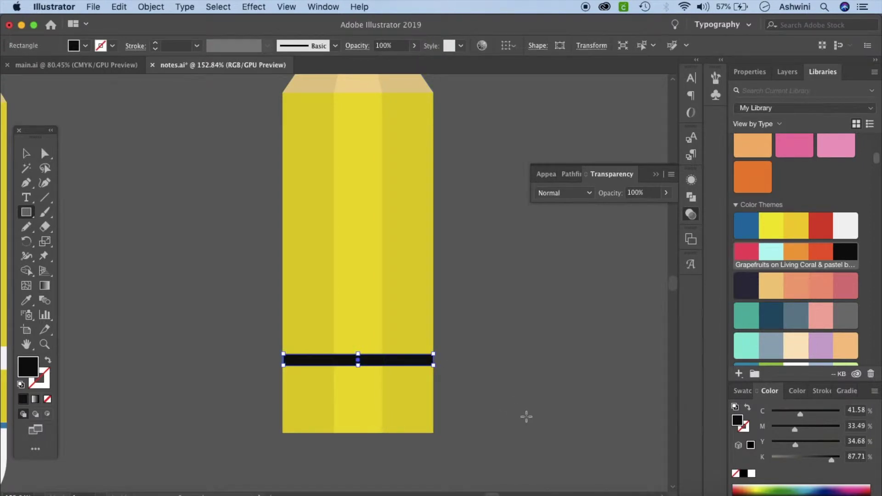
{"action": "left_click", "coordinate": [845, 225]}
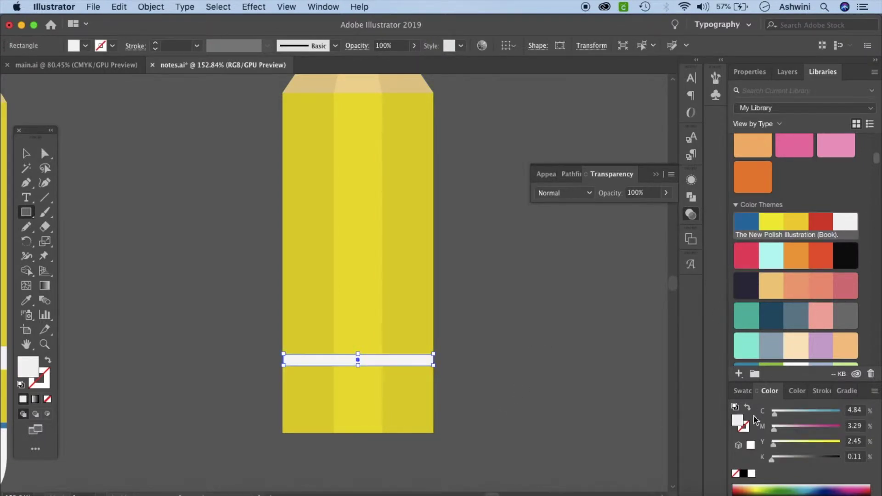
{"action": "scroll", "coordinate": [479, 354], "scroll_direction": "up", "scroll_amount": 10}
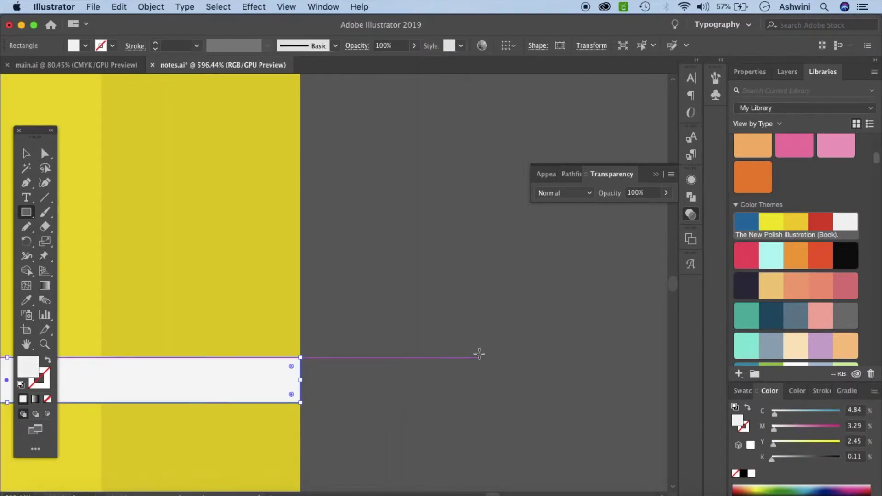
{"action": "scroll", "coordinate": [479, 353], "scroll_direction": "left", "scroll_amount": 5}
{"action": "scroll", "coordinate": [479, 354], "scroll_direction": "left", "scroll_amount": 5}
{"action": "scroll", "coordinate": [479, 354], "scroll_direction": "down", "scroll_amount": 1}
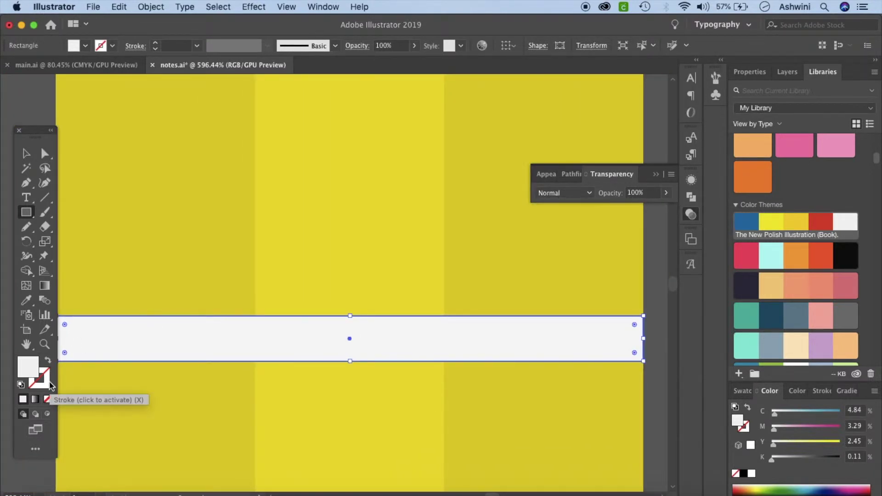
- Bring the two side shading strips of the pencil body to the front so they cover the white stripe, and deselect them
{"action": "key", "text": "v"}
{"action": "scroll", "coordinate": [297, 354], "scroll_direction": "down", "scroll_amount": 6}
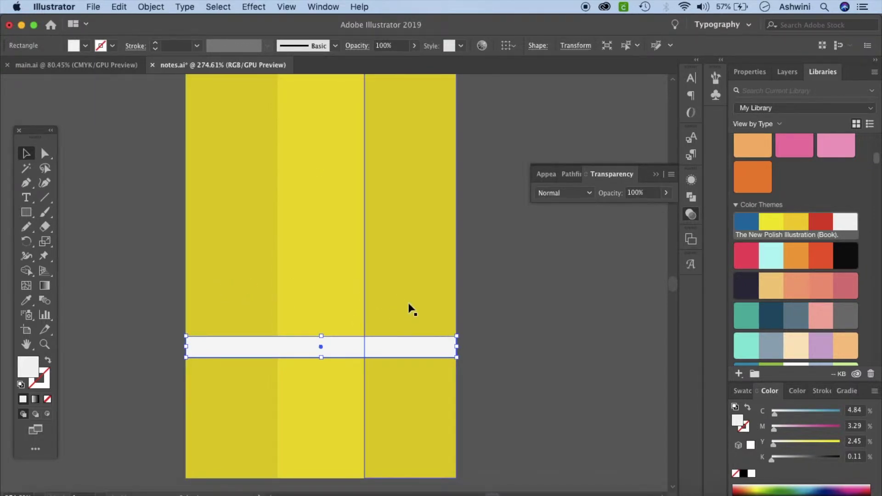
{"action": "left_click", "coordinate": [533, 357]}
{"action": "left_click", "coordinate": [407, 284]}
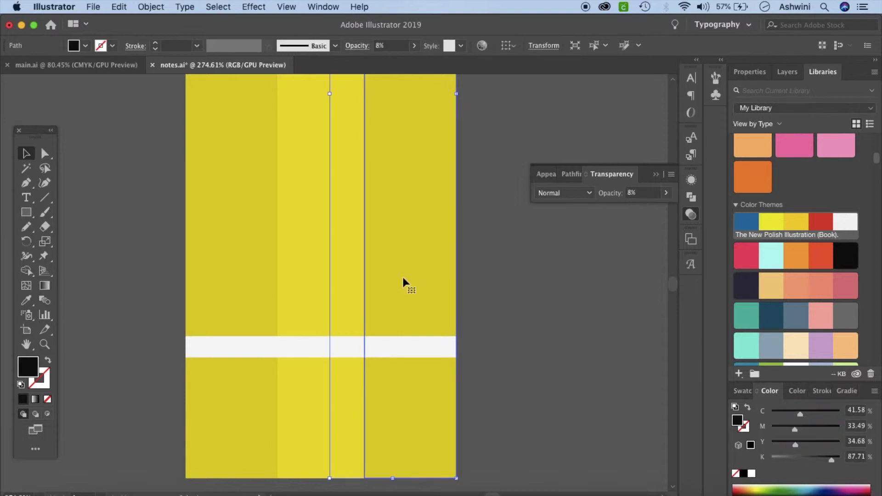
{"action": "left_click", "coordinate": [256, 275], "text": "shift"}
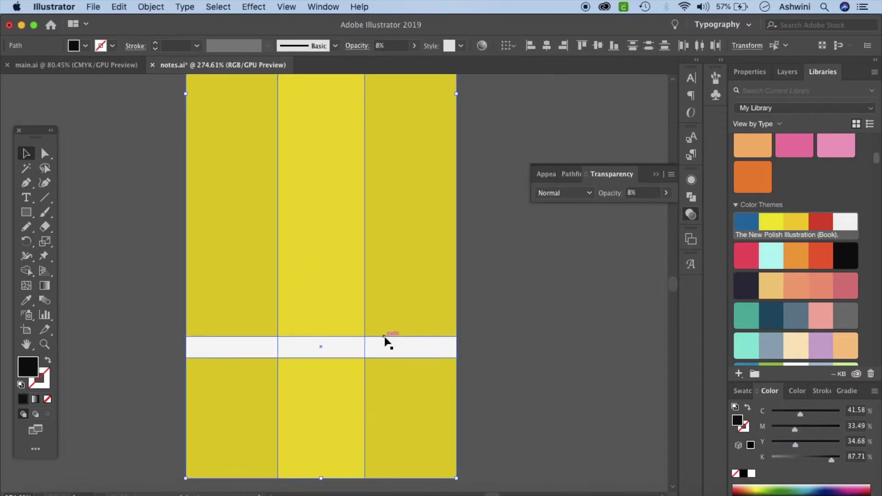
{"action": "key", "text": "super+shift+bracketright"}
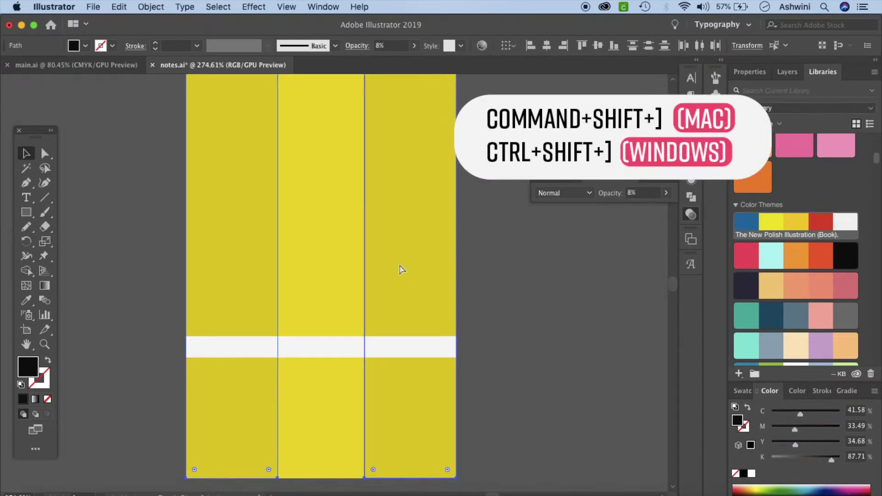
{"action": "left_click", "coordinate": [517, 327]}
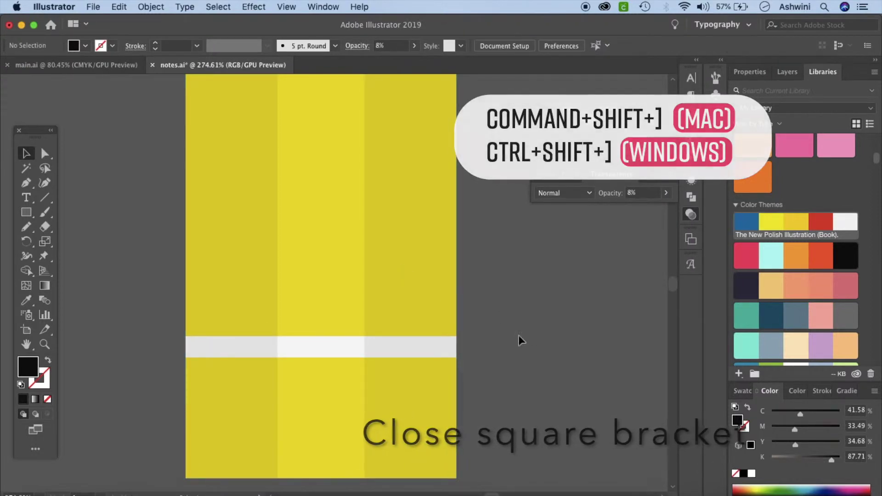
- Make the white stripe taller by extending its upper edge upward, and deselect it
{"action": "scroll", "coordinate": [539, 368], "scroll_direction": "down", "scroll_amount": 5}
{"action": "scroll", "coordinate": [538, 368], "scroll_direction": "up", "scroll_amount": 2}
{"action": "scroll", "coordinate": [539, 368], "scroll_direction": "down", "scroll_amount": 1}
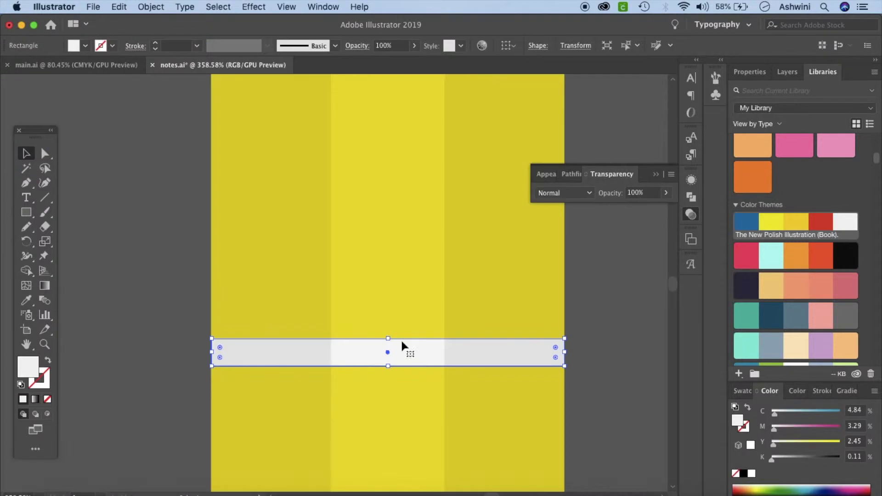
{"action": "left_click_drag", "start_coordinate": [388, 338], "coordinate": [388, 323]}
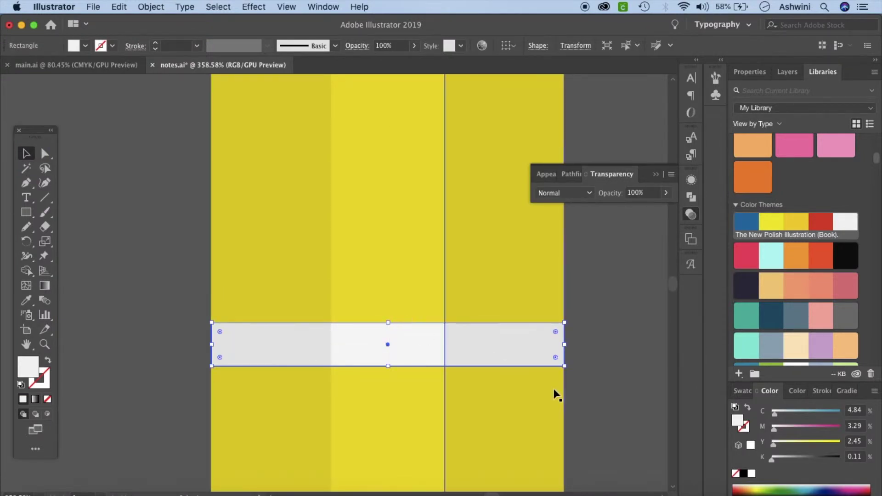
{"action": "left_click", "coordinate": [603, 421]}
- Draw an off-white rectangle as wide as the pencil body directly below its lower edge for the eraser end
{"action": "scroll", "coordinate": [602, 420], "scroll_direction": "down", "scroll_amount": 5}
{"action": "scroll", "coordinate": [468, 399], "scroll_direction": "down", "scroll_amount": 4}
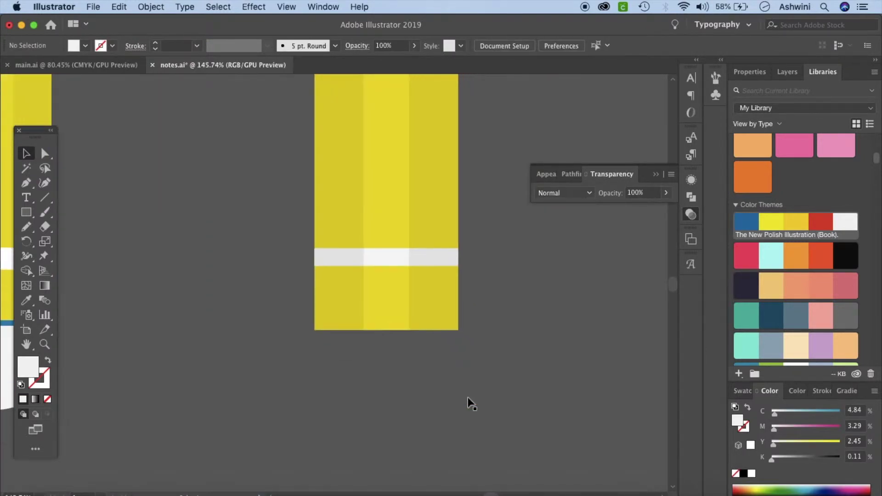
{"action": "scroll", "coordinate": [471, 403], "scroll_direction": "right", "scroll_amount": 3}
{"action": "scroll", "coordinate": [471, 404], "scroll_direction": "left", "scroll_amount": 15}
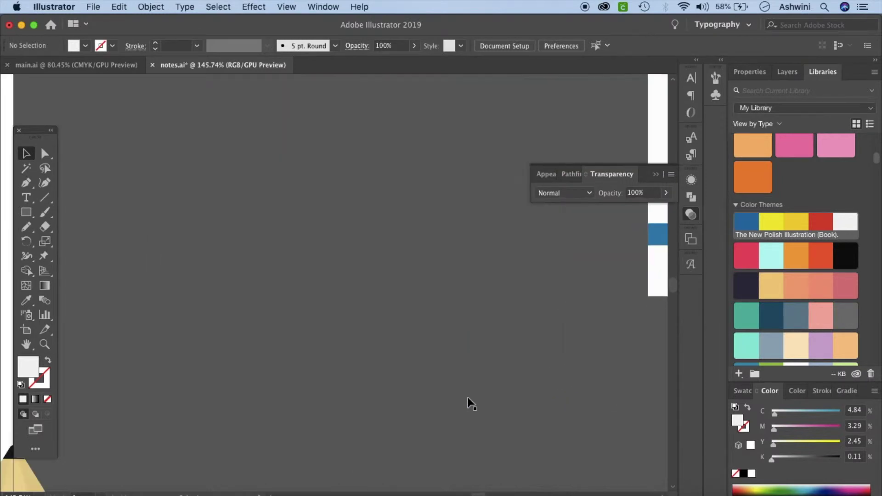
{"action": "scroll", "coordinate": [471, 403], "scroll_direction": "left", "scroll_amount": 6}
{"action": "scroll", "coordinate": [471, 403], "scroll_direction": "down", "scroll_amount": 5}
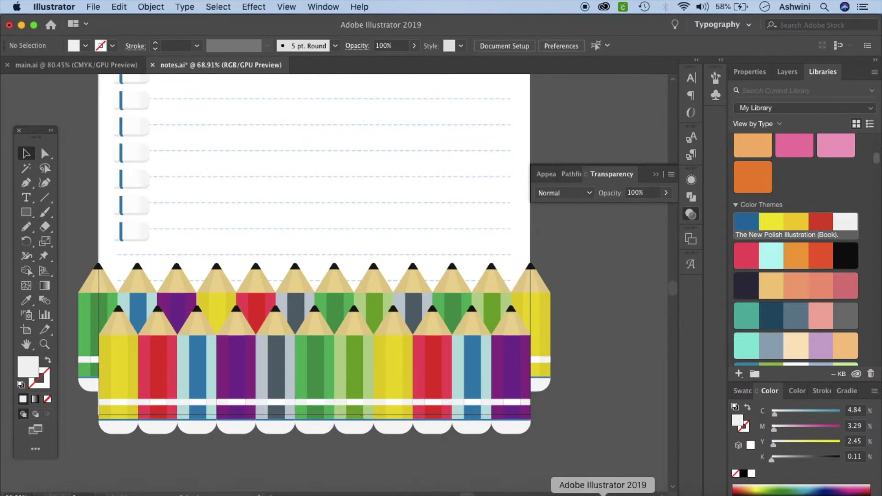
{"action": "scroll", "coordinate": [595, 379], "scroll_direction": "right", "scroll_amount": 10}
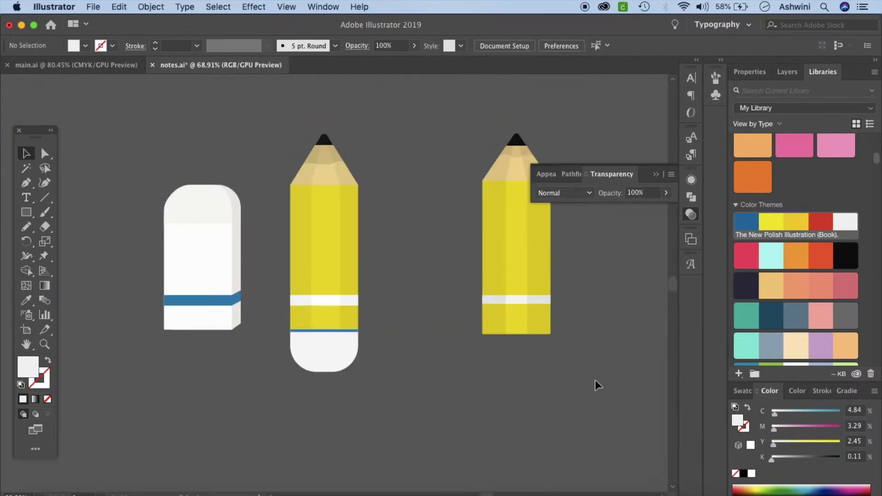
{"action": "scroll", "coordinate": [540, 389], "scroll_direction": "up", "scroll_amount": 5}
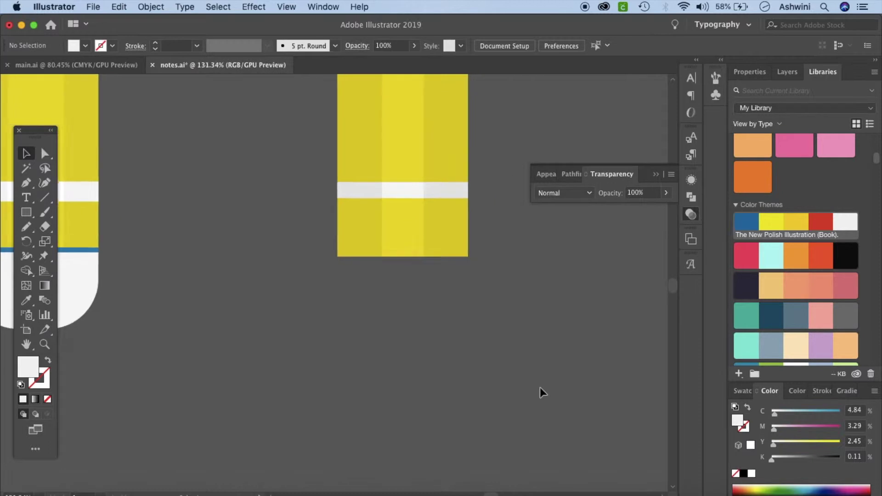
{"action": "key", "text": "m"}
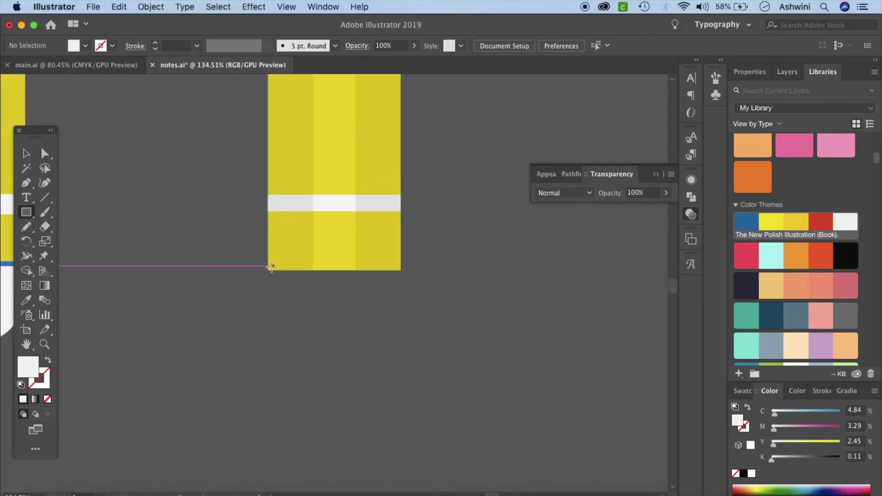
{"action": "left_click_drag", "start_coordinate": [268, 269], "coordinate": [401, 334]}
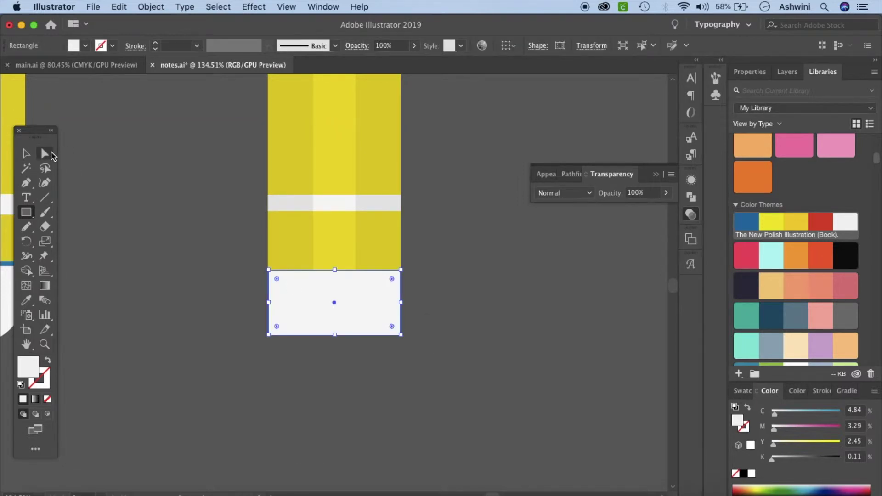
- Round the two lower corners of the off-white eraser rectangle and deselect it
{"action": "left_click", "coordinate": [51, 156]}
{"action": "left_click_drag", "start_coordinate": [239, 319], "coordinate": [398, 354]}
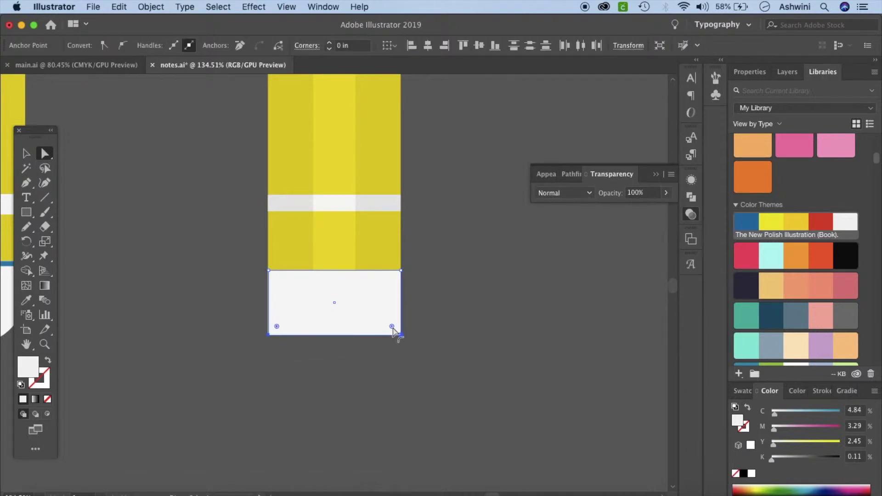
{"action": "left_click_drag", "start_coordinate": [392, 327], "coordinate": [366, 289]}
{"action": "left_click", "coordinate": [469, 350]}
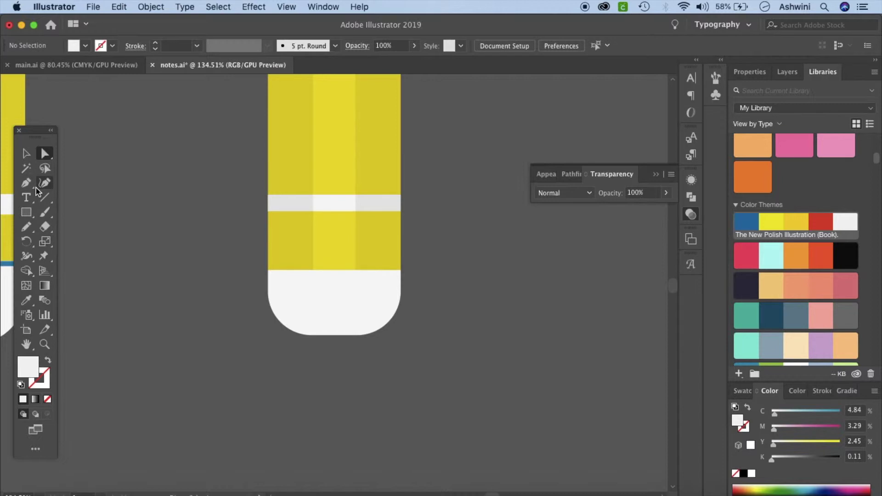
- Draw a thin full-width rectangle along the eraser's upper edge and fill it with the Grapefruits on Living Coral theme's black
{"action": "left_click", "coordinate": [26, 212]}
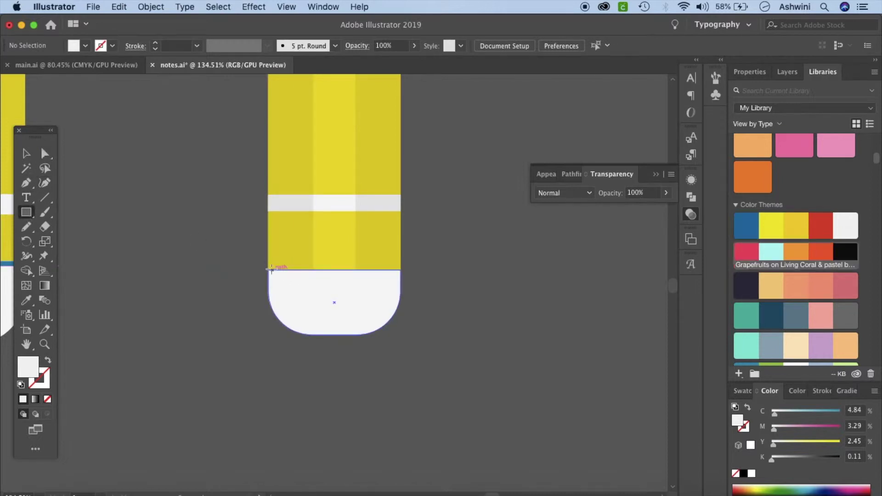
{"action": "scroll", "coordinate": [271, 269], "scroll_direction": "up", "scroll_amount": 5}
{"action": "left_click_drag", "start_coordinate": [267, 263], "coordinate": [515, 280]}
{"action": "scroll", "coordinate": [321, 263], "scroll_direction": "up", "scroll_amount": 8}
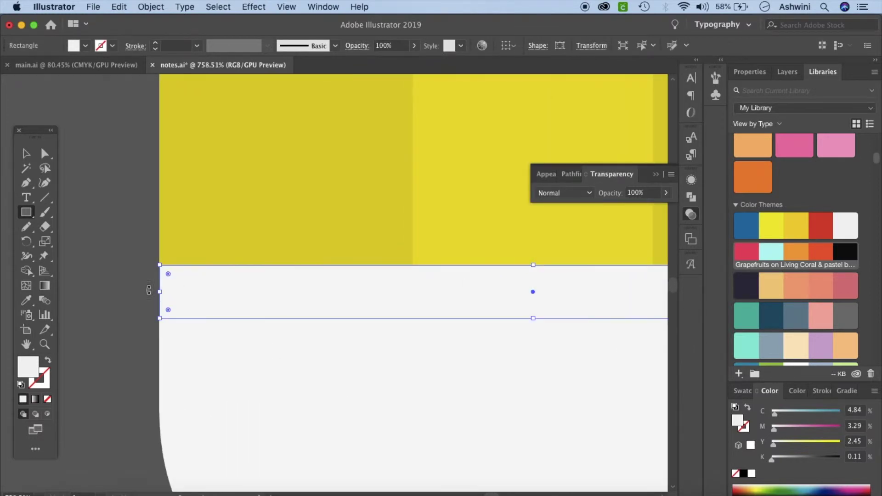
{"action": "scroll", "coordinate": [170, 296], "scroll_direction": "down", "scroll_amount": 8}
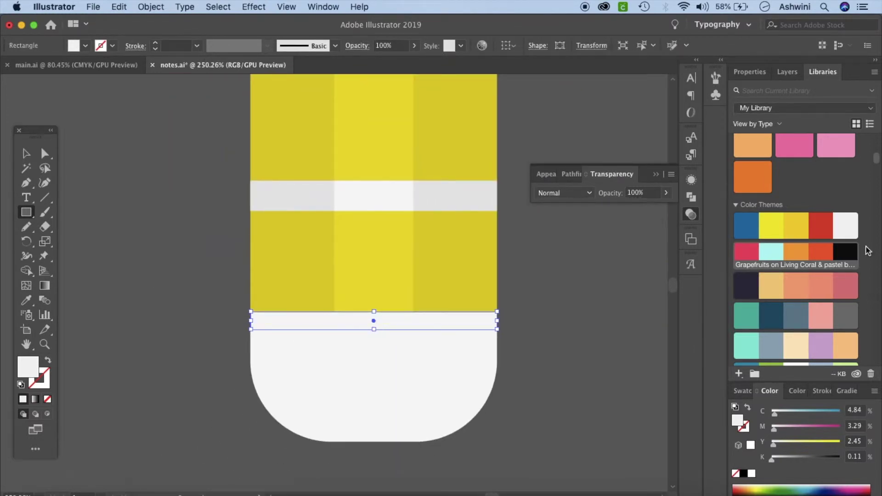
{"action": "left_click", "coordinate": [851, 256]}
{"action": "left_click", "coordinate": [26, 153]}
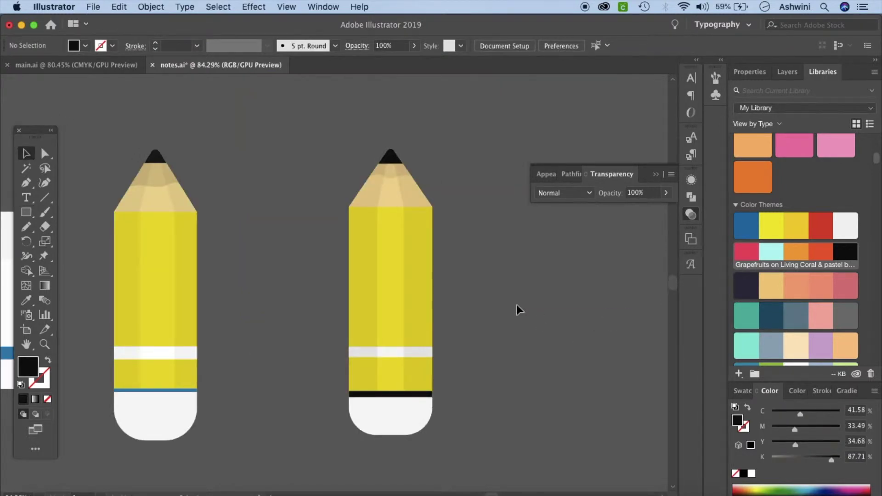
- Try The New Polish Illustration (Book) theme's red on the pencil body and undo the recolor
{"action": "left_click", "coordinate": [394, 299]}
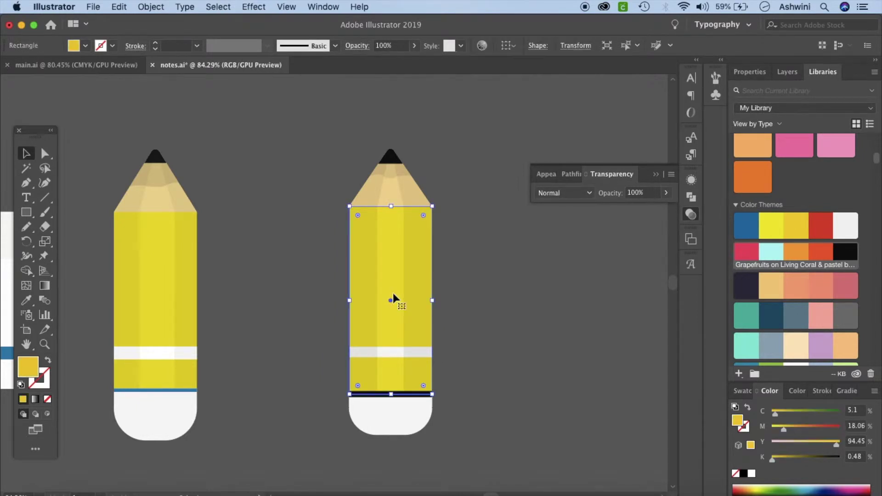
{"action": "left_click", "coordinate": [820, 226]}
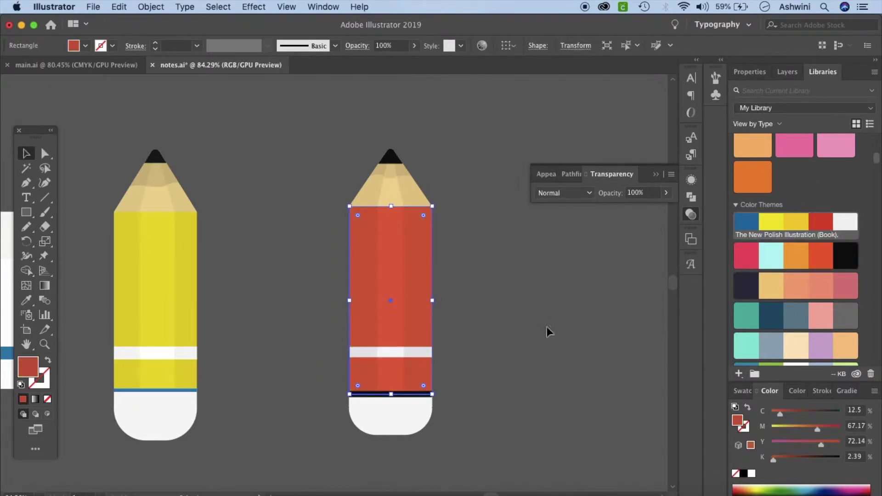
{"action": "left_click", "coordinate": [547, 327]}
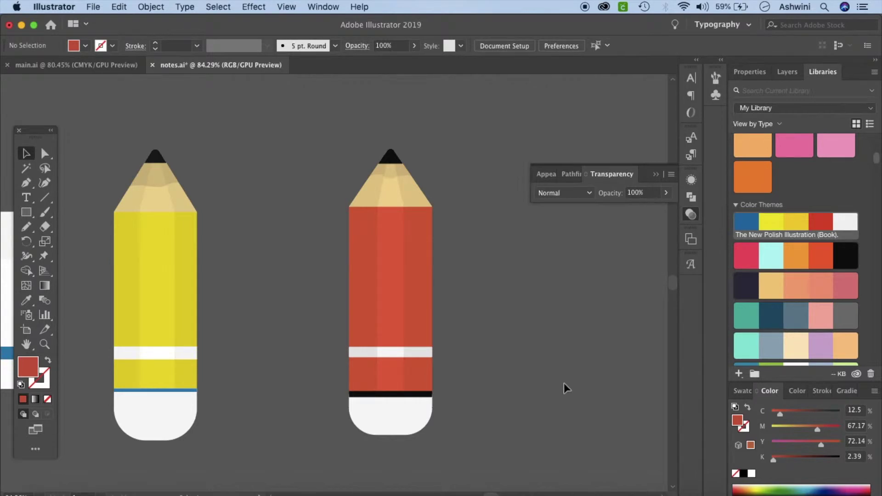
{"action": "key", "text": "super+z"}
- Draw a tall yellow rectangle about twice as high as it is wide beside the finished white eraser
{"action": "scroll", "coordinate": [524, 369], "scroll_direction": "left", "scroll_amount": 10}
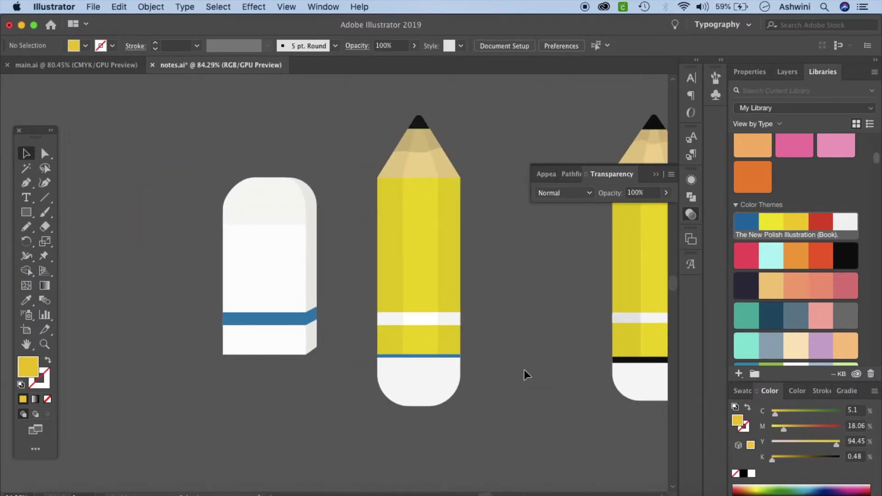
{"action": "scroll", "coordinate": [298, 276], "scroll_direction": "left", "scroll_amount": 5}
{"action": "scroll", "coordinate": [299, 276], "scroll_direction": "up", "scroll_amount": 2}
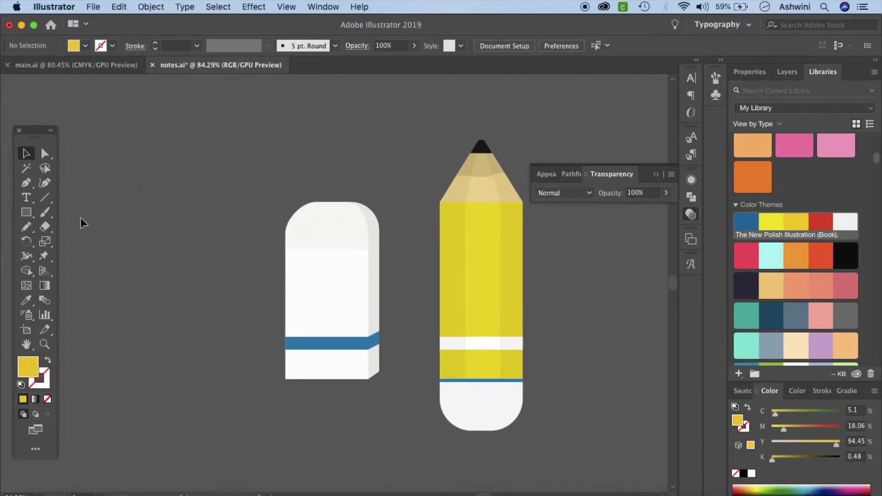
{"action": "left_click", "coordinate": [26, 213]}
{"action": "left_click_drag", "start_coordinate": [111, 208], "coordinate": [195, 373]}
{"action": "scroll", "coordinate": [193, 373], "scroll_direction": "up", "scroll_amount": 3}
{"action": "scroll", "coordinate": [192, 372], "scroll_direction": "left", "scroll_amount": 3}
{"action": "scroll", "coordinate": [136, 308], "scroll_direction": "right", "scroll_amount": 5}
{"action": "scroll", "coordinate": [188, 243], "scroll_direction": "down", "scroll_amount": 1}
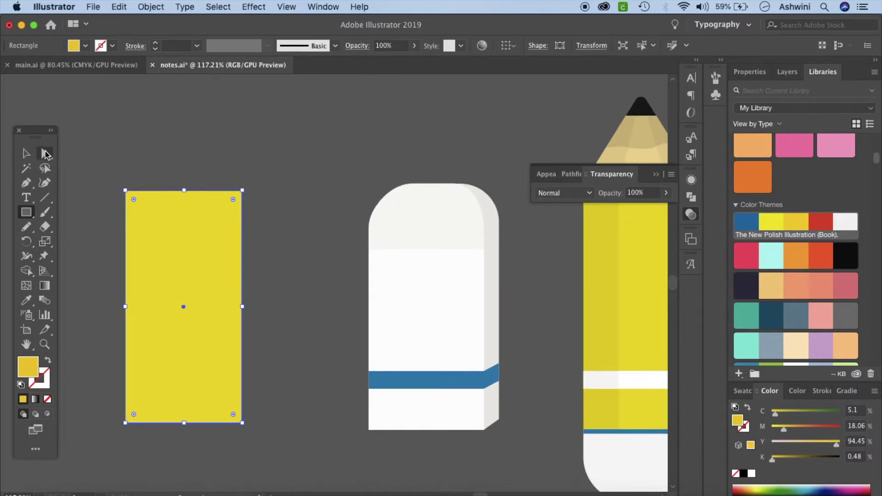
- Round the two upper corners of the tall yellow rectangle to a radius of 0.48 in
{"action": "left_click", "coordinate": [45, 153]}
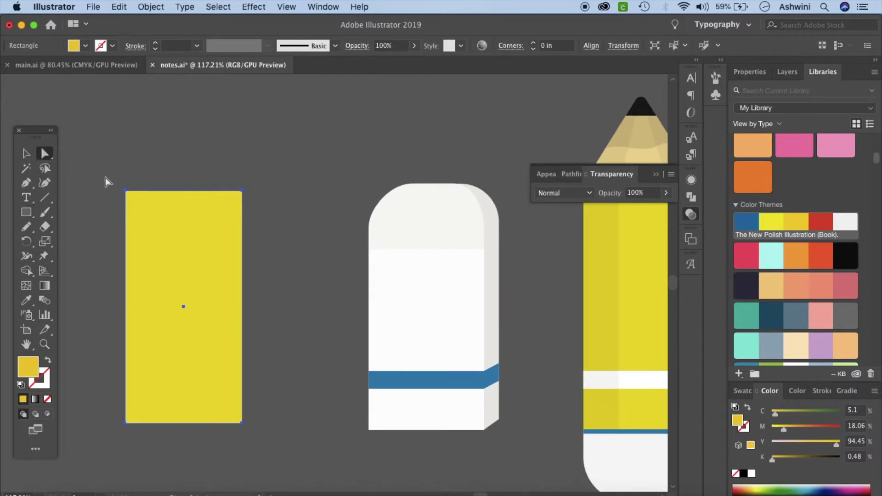
{"action": "left_click", "coordinate": [223, 215]}
{"action": "left_click_drag", "start_coordinate": [234, 200], "coordinate": [211, 252]}
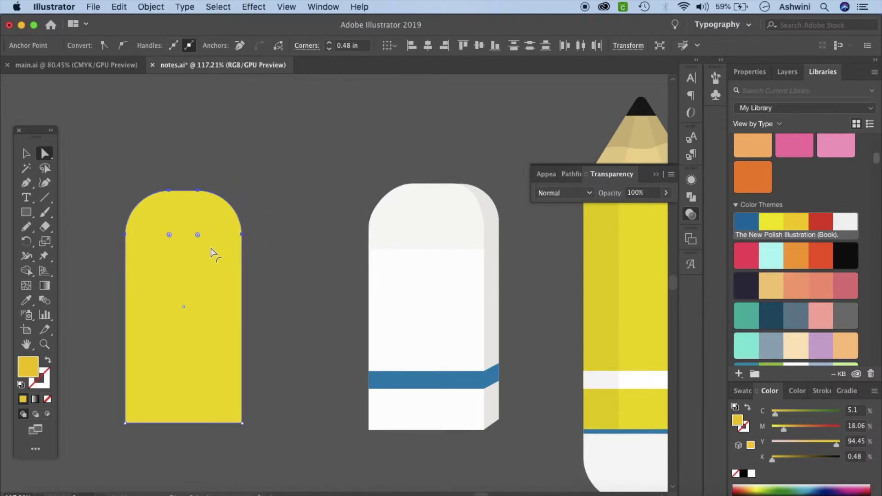
{"action": "left_click", "coordinate": [28, 157]}
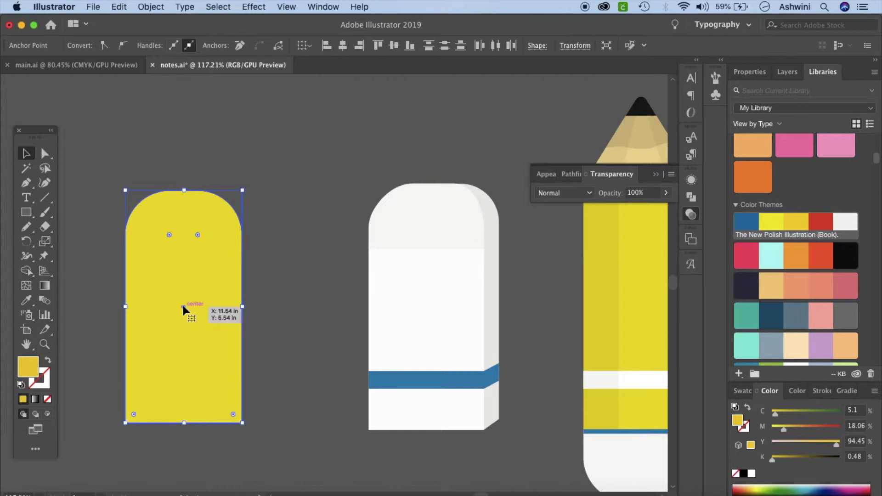
- Duplicate the yellow rounded shape slightly to its right and fill the copy with The New Polish Illustration (Book) theme's light grey
{"action": "left_click_drag", "start_coordinate": [184, 307], "coordinate": [204, 307]}
{"action": "left_click", "coordinate": [298, 324]}
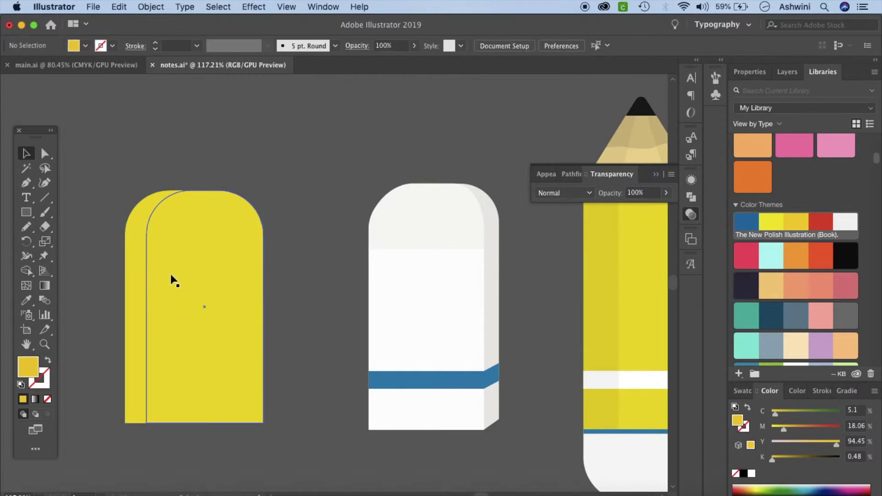
{"action": "left_click", "coordinate": [209, 285]}
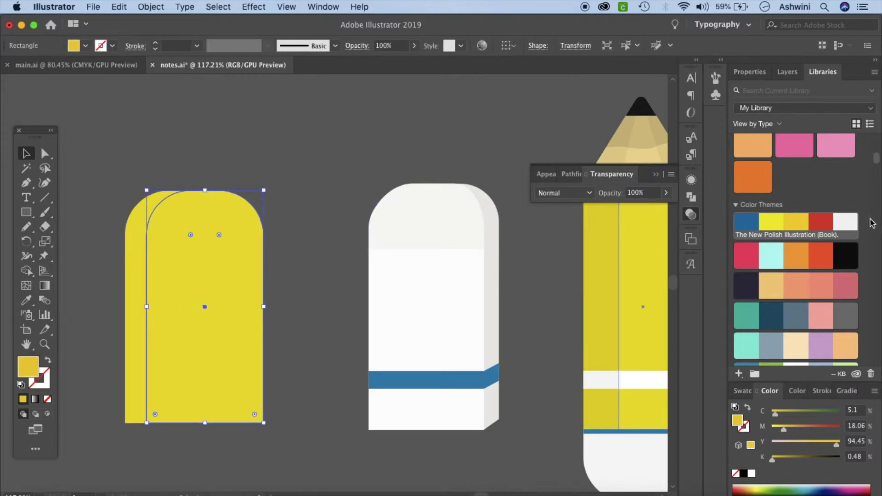
{"action": "left_click", "coordinate": [843, 227]}
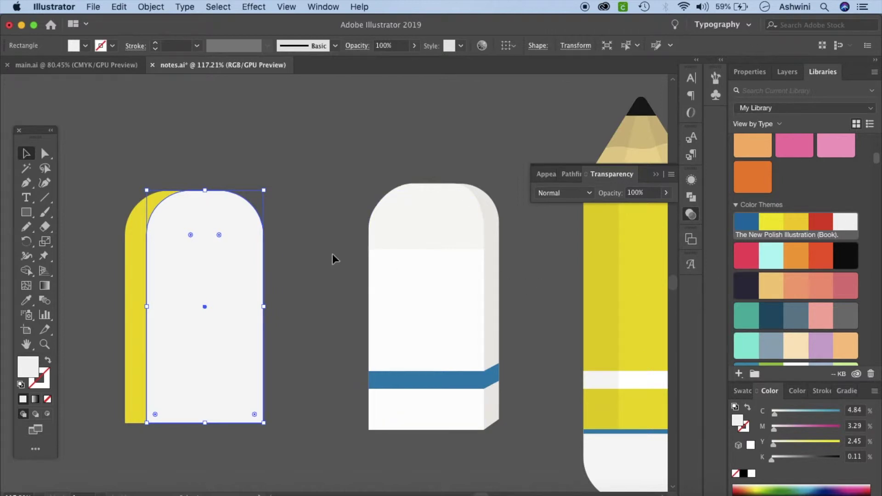
- Fill the original yellow rounded shape with white and send the light grey copy to the back
{"action": "left_click", "coordinate": [135, 254]}
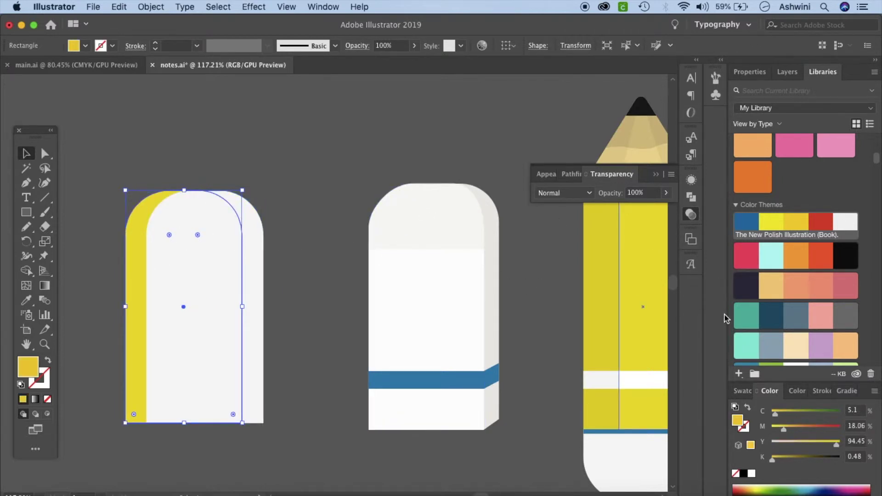
{"action": "left_click", "coordinate": [751, 474]}
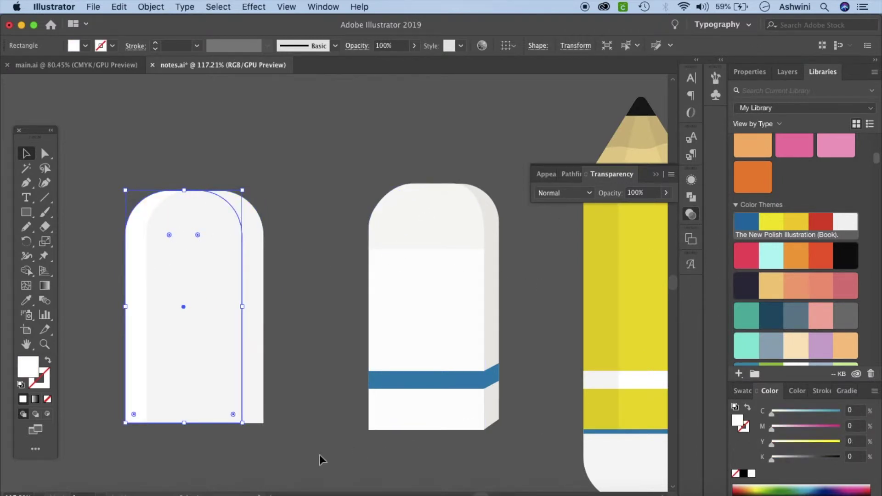
{"action": "left_click", "coordinate": [319, 456]}
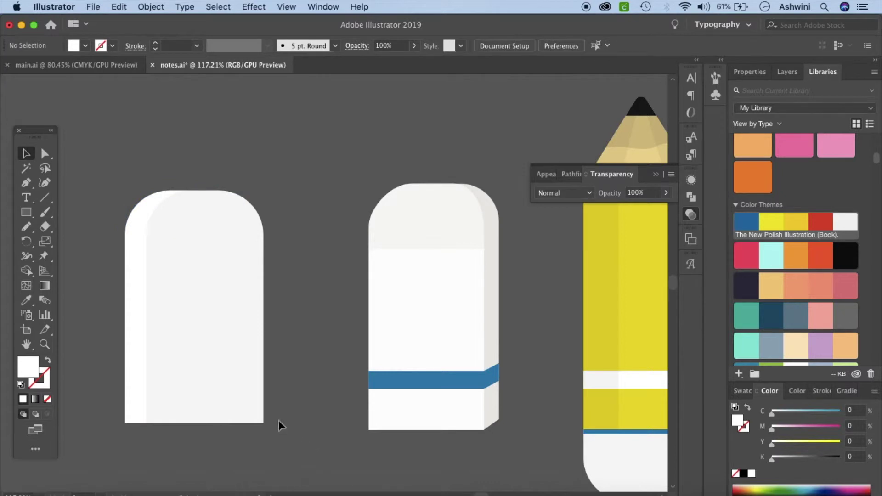
{"action": "left_click", "coordinate": [247, 360]}
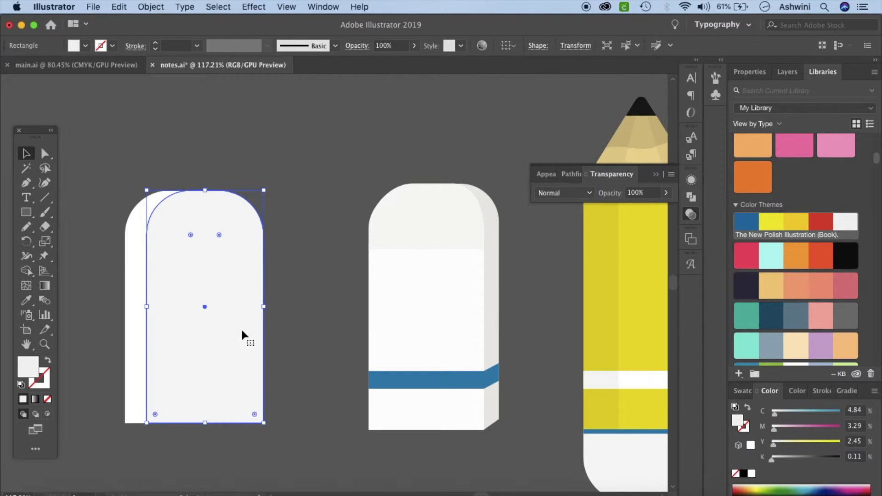
{"action": "key", "text": "super+shift+bracketleft"}
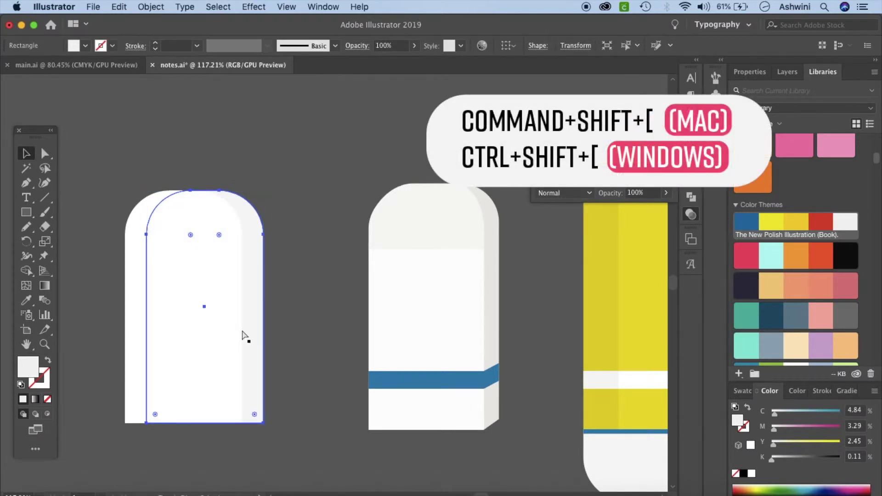
{"action": "left_click", "coordinate": [340, 320]}
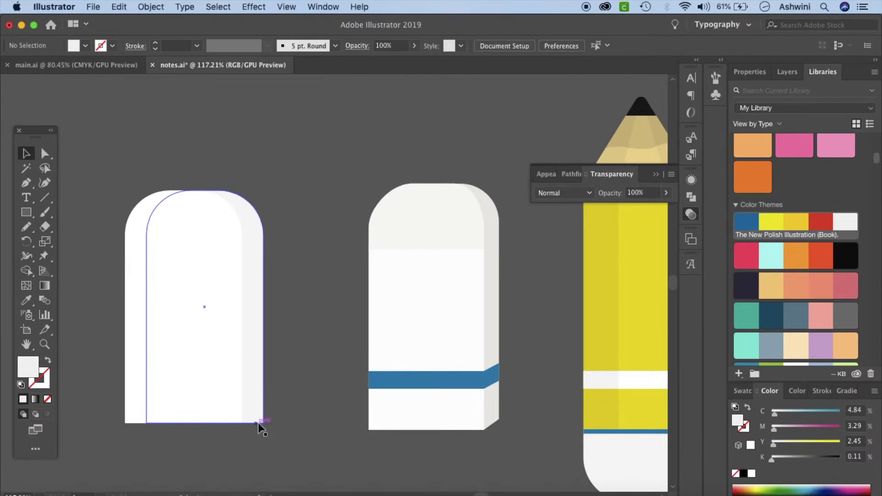
- Add an anchor point to the grey shape's bottom edge where it meets the white shape's lower-right corner
{"action": "scroll", "coordinate": [177, 246], "scroll_direction": "down", "scroll_amount": 2}
{"action": "scroll", "coordinate": [176, 245], "scroll_direction": "left", "scroll_amount": 2}
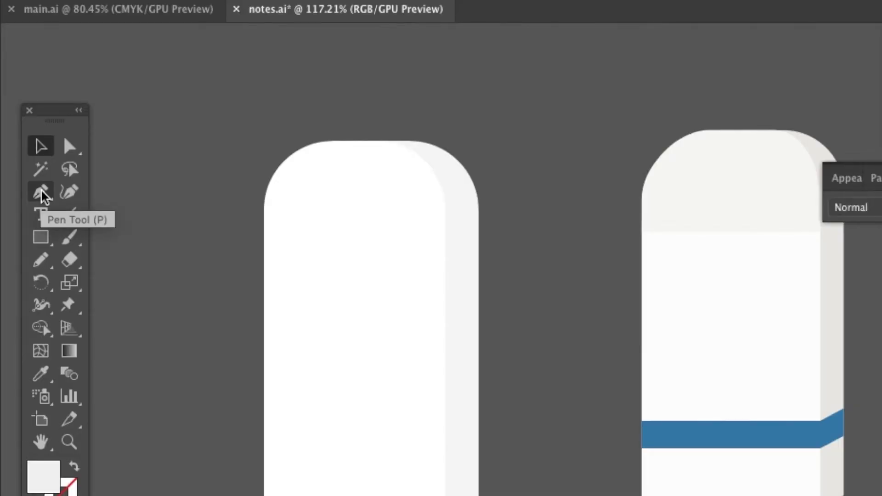
{"action": "left_click", "coordinate": [41, 192]}
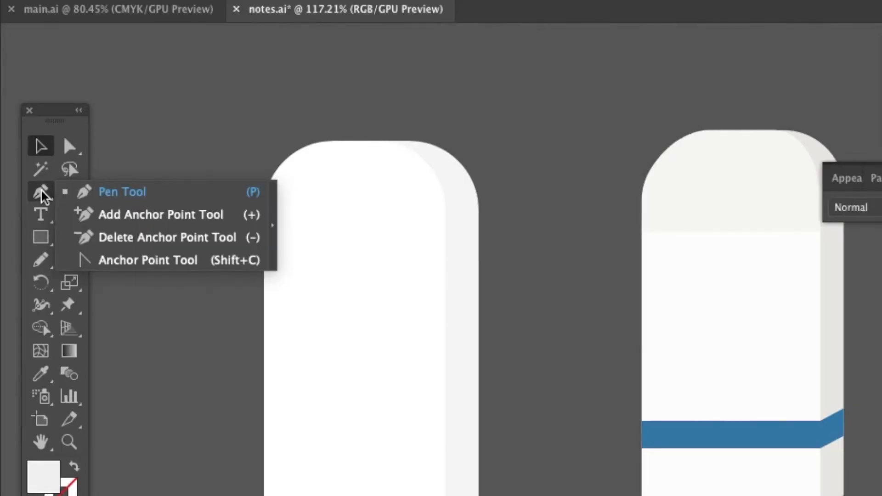
{"action": "left_click", "coordinate": [127, 216]}
{"action": "scroll", "coordinate": [491, 455], "scroll_direction": "up", "scroll_amount": 5}
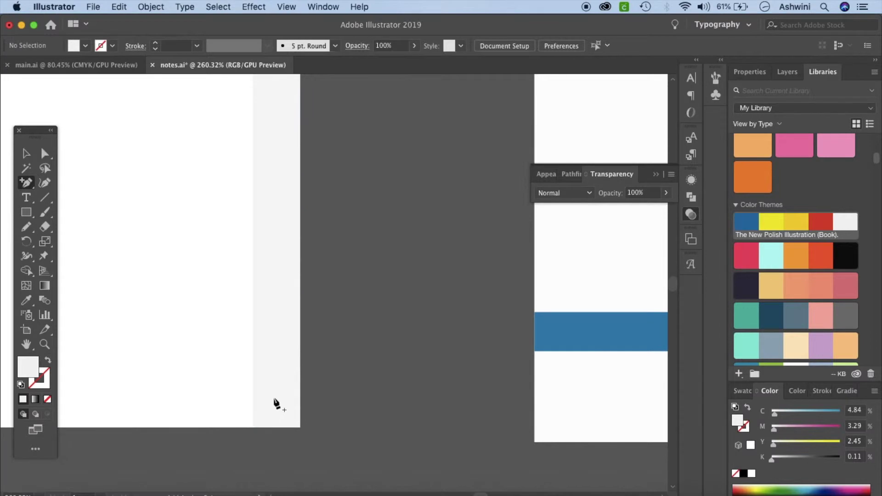
{"action": "scroll", "coordinate": [256, 419], "scroll_direction": "up", "scroll_amount": 3}
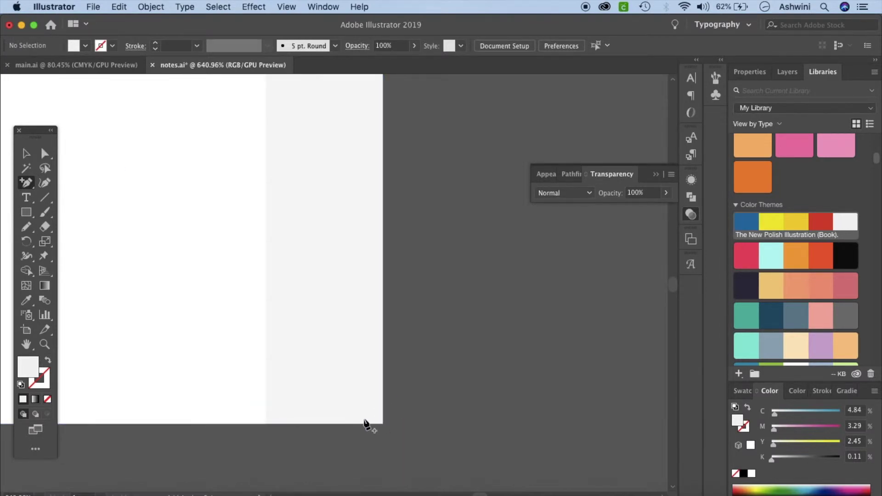
{"action": "scroll", "coordinate": [349, 427], "scroll_direction": "up", "scroll_amount": 3}
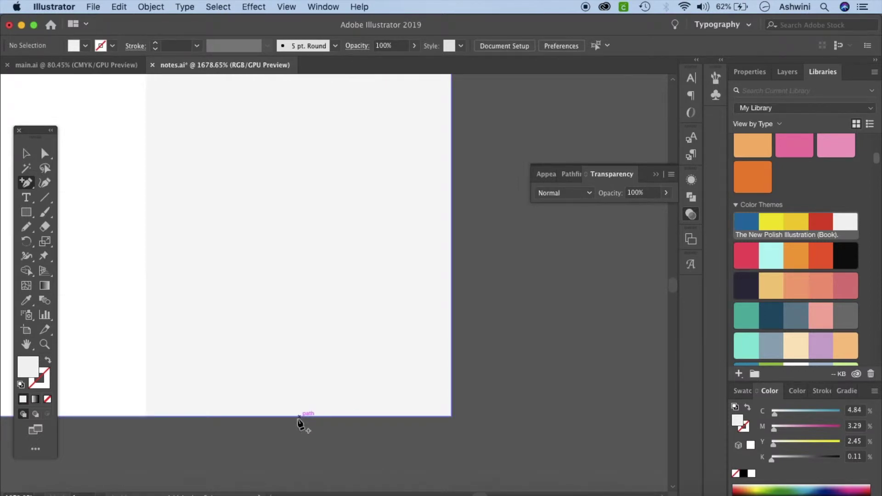
{"action": "left_click", "coordinate": [149, 417]}
- Raise the grey shape's lower-right corner point slightly so the eraser's side face slants upward
{"action": "scroll", "coordinate": [304, 453], "scroll_direction": "down", "scroll_amount": 6}
{"action": "key", "text": "a"}
{"action": "scroll", "coordinate": [410, 312], "scroll_direction": "down", "scroll_amount": 5}
{"action": "left_click_drag", "start_coordinate": [361, 384], "coordinate": [359, 375]}
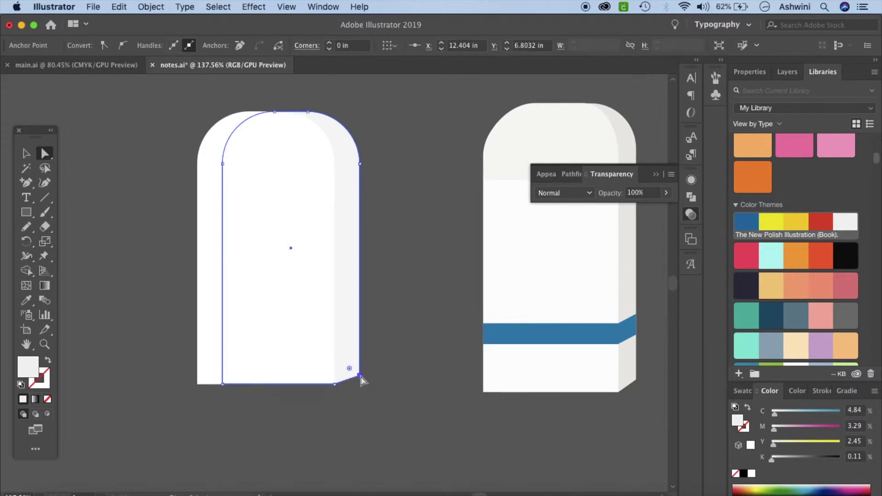
{"action": "left_click", "coordinate": [431, 358]}
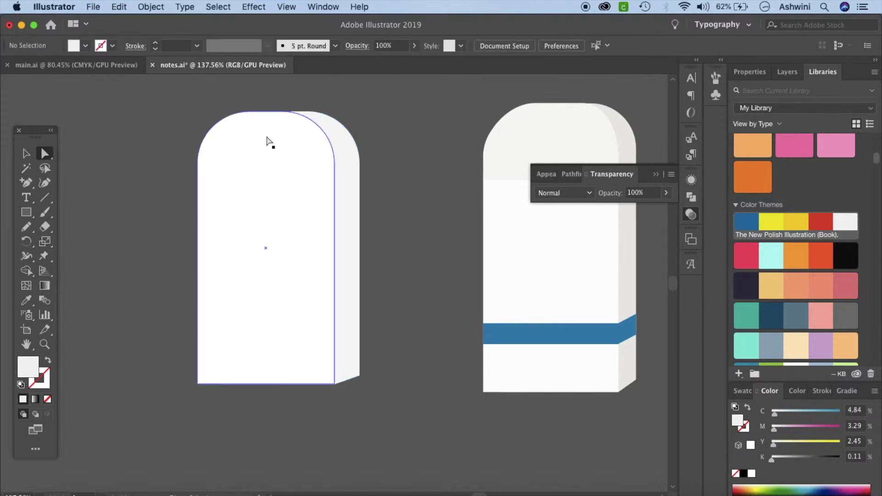
{"action": "left_click", "coordinate": [268, 142]}
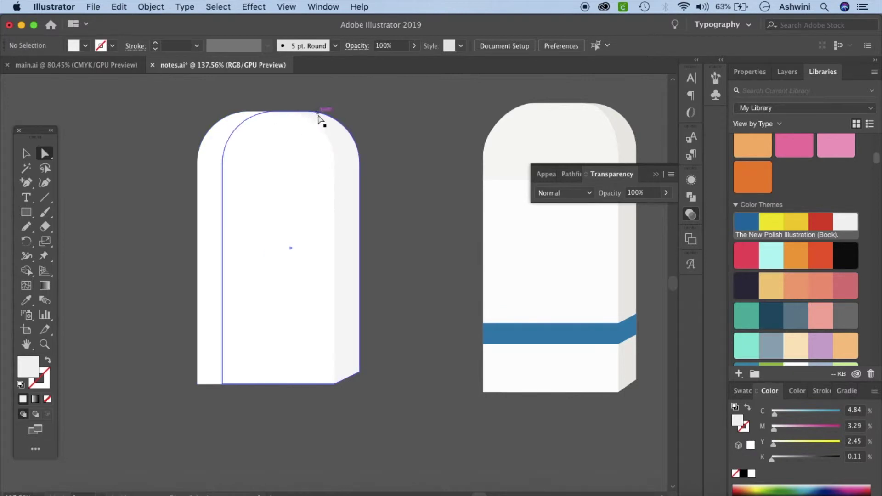
{"action": "left_click", "coordinate": [268, 150]}
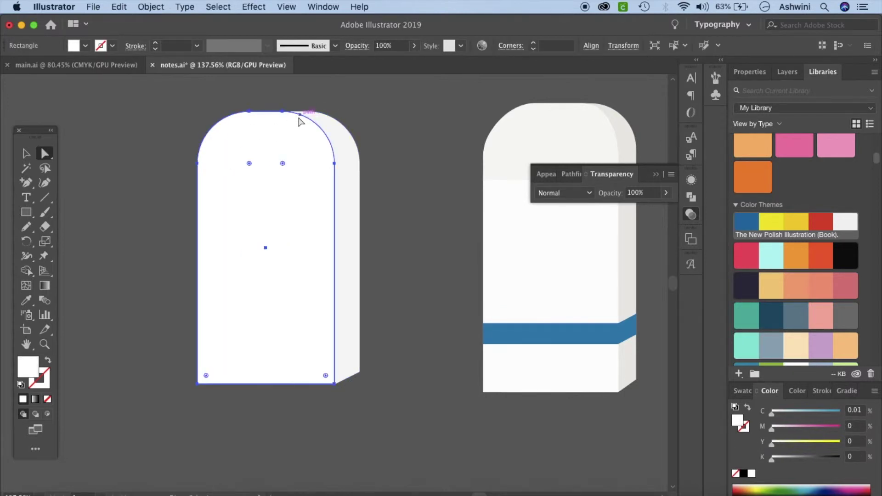
{"action": "left_click_drag", "start_coordinate": [282, 112], "coordinate": [299, 114]}
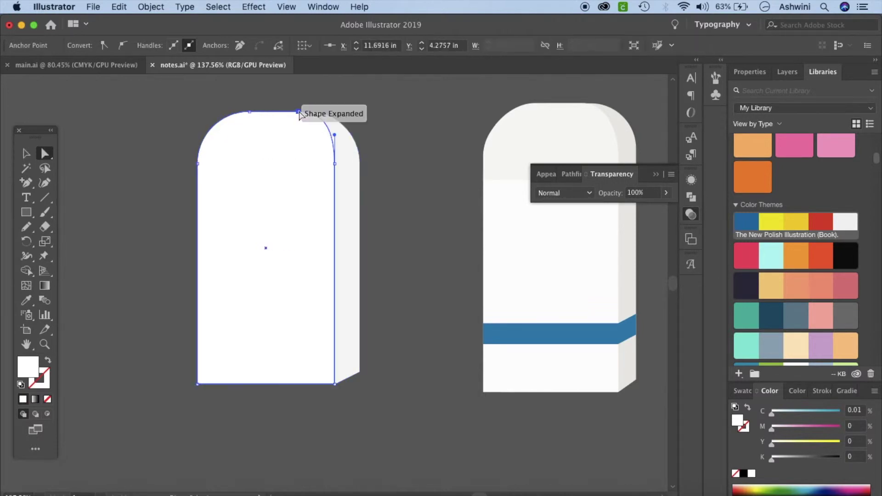
{"action": "left_click", "coordinate": [250, 113]}
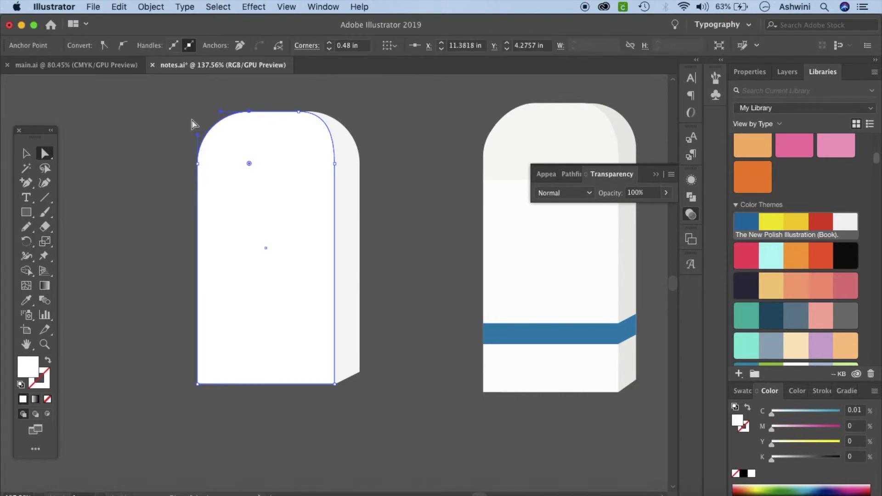
{"action": "left_click", "coordinate": [194, 124]}
{"action": "scroll", "coordinate": [377, 285], "scroll_direction": "right", "scroll_amount": 2}
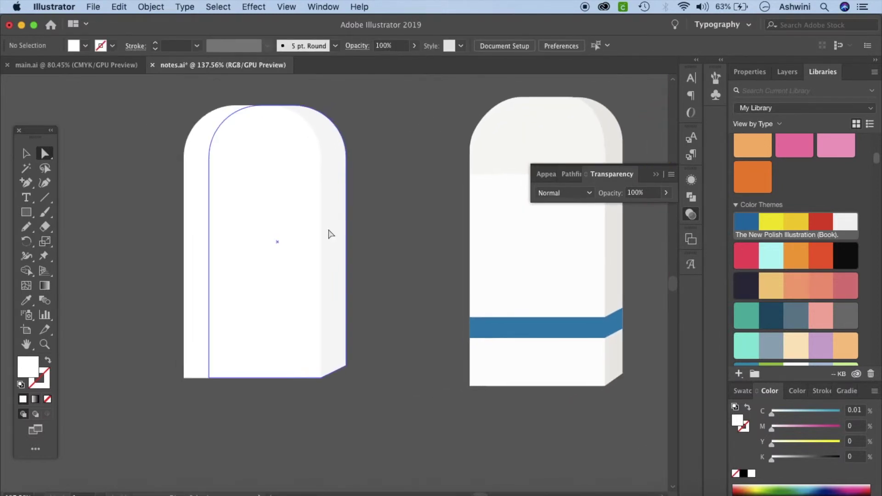
- Paste a copy of the white front shape in place and shorten it to cover only the eraser's rounded upper part
{"action": "left_click", "coordinate": [257, 220]}
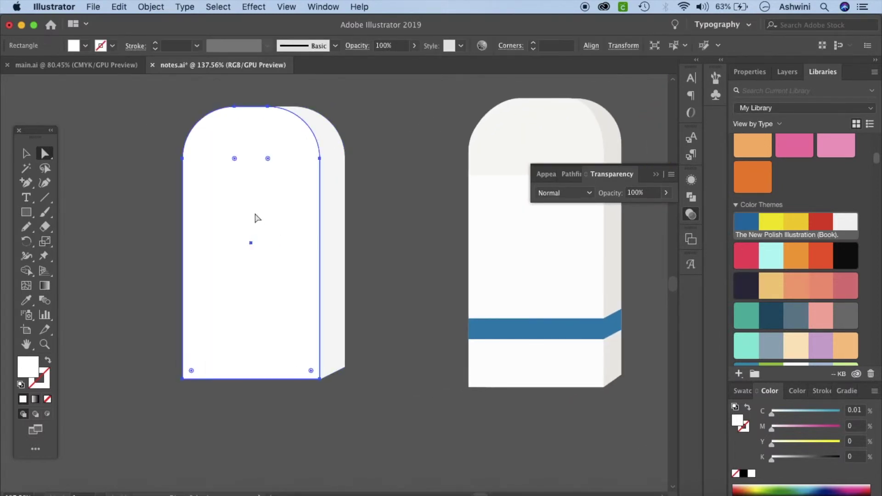
{"action": "key", "text": "super+c"}
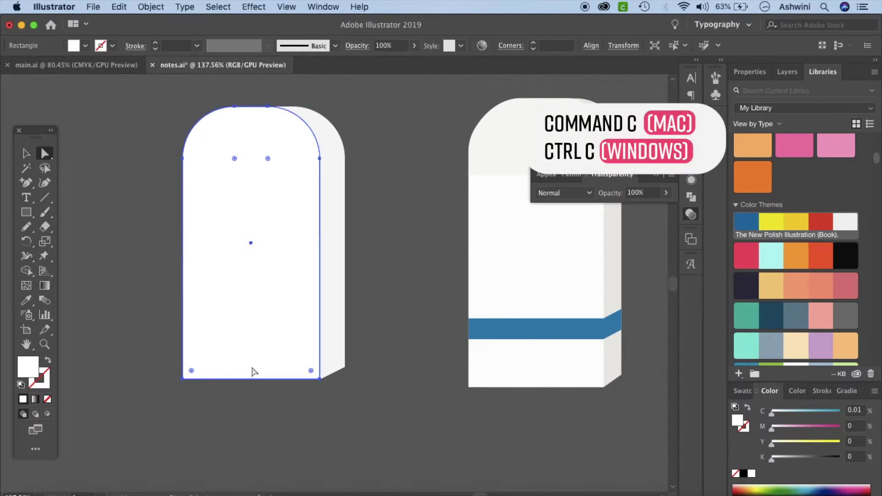
{"action": "key", "text": "super+f"}
{"action": "key", "text": "v"}
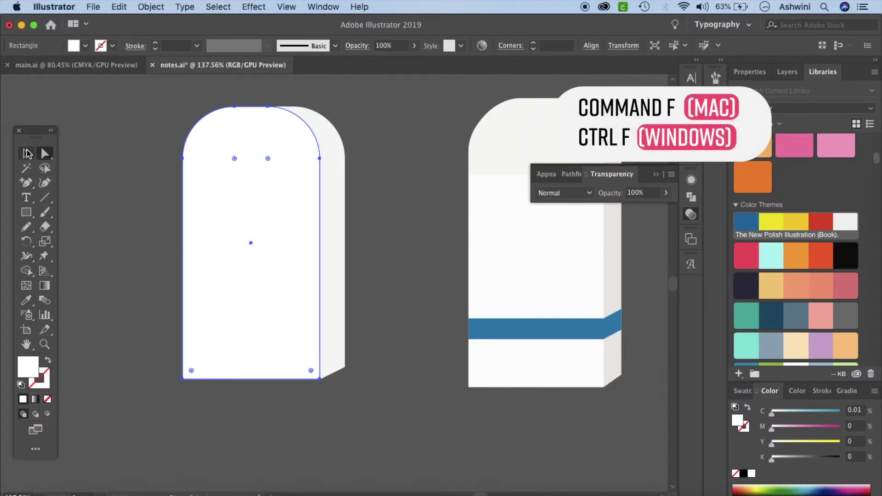
{"action": "left_click_drag", "start_coordinate": [251, 379], "coordinate": [268, 181]}
- Shift the right anchor point of the cap shape's top edge further right to tighten that corner's curve
{"action": "scroll", "coordinate": [284, 184], "scroll_direction": "up", "scroll_amount": 5}
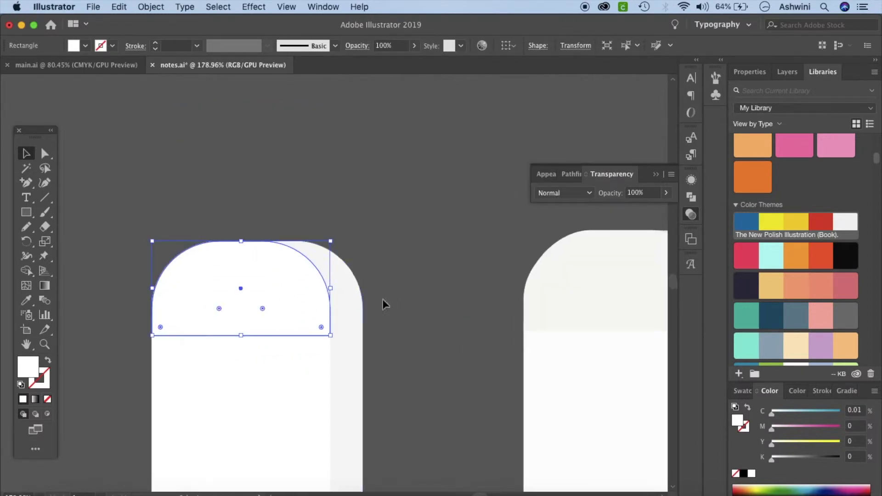
{"action": "scroll", "coordinate": [301, 249], "scroll_direction": "up", "scroll_amount": 3}
{"action": "scroll", "coordinate": [301, 250], "scroll_direction": "up", "scroll_amount": 3}
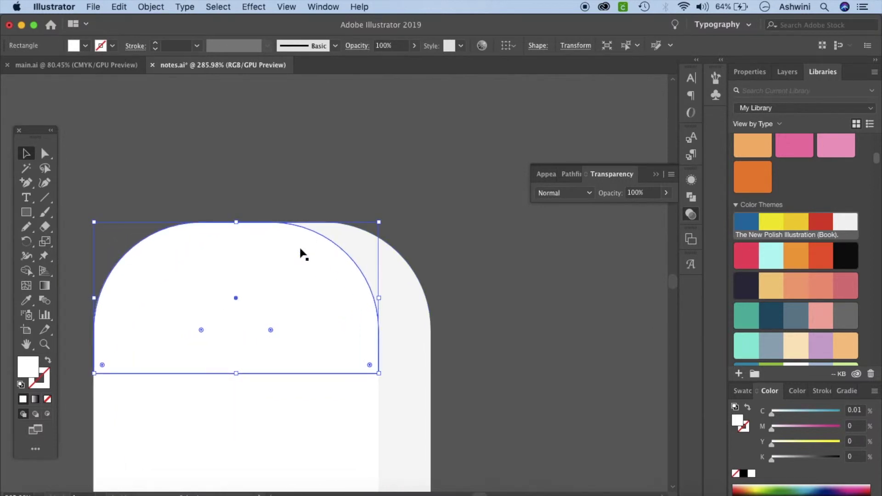
{"action": "left_click", "coordinate": [46, 154]}
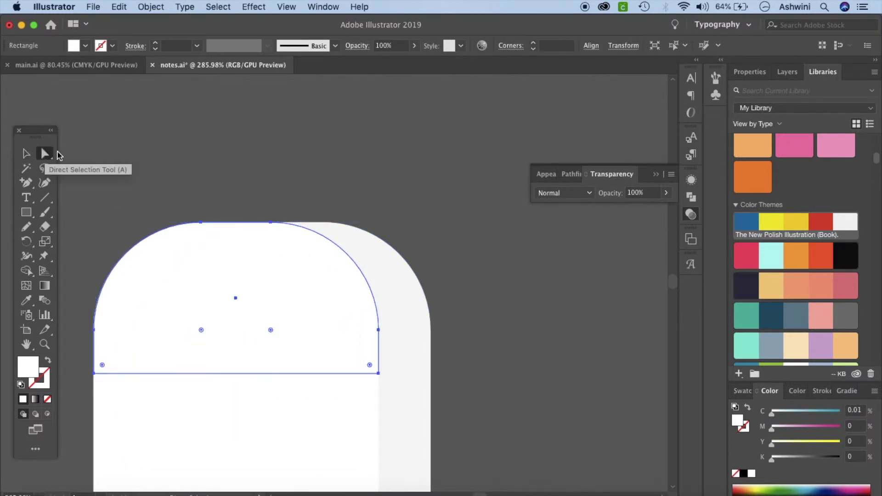
{"action": "left_click", "coordinate": [270, 223]}
{"action": "left_click_drag", "start_coordinate": [270, 224], "coordinate": [304, 223]}
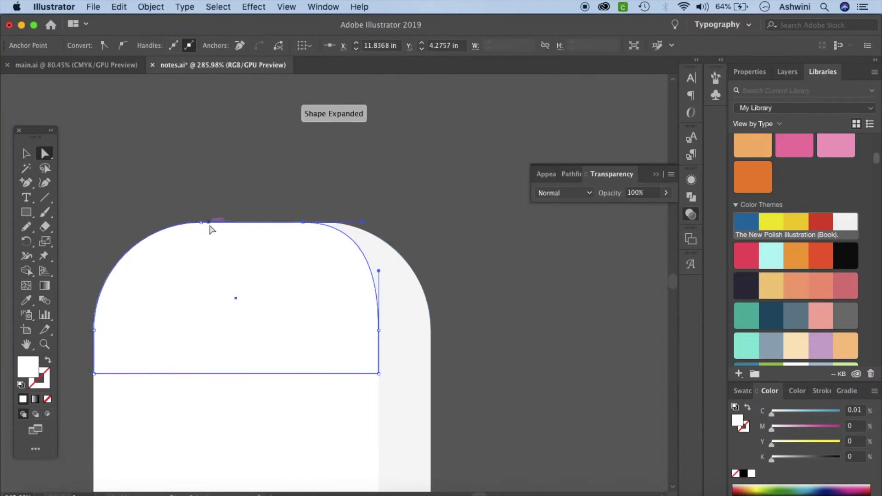
{"action": "left_click_drag", "start_coordinate": [201, 223], "coordinate": [202, 223]}
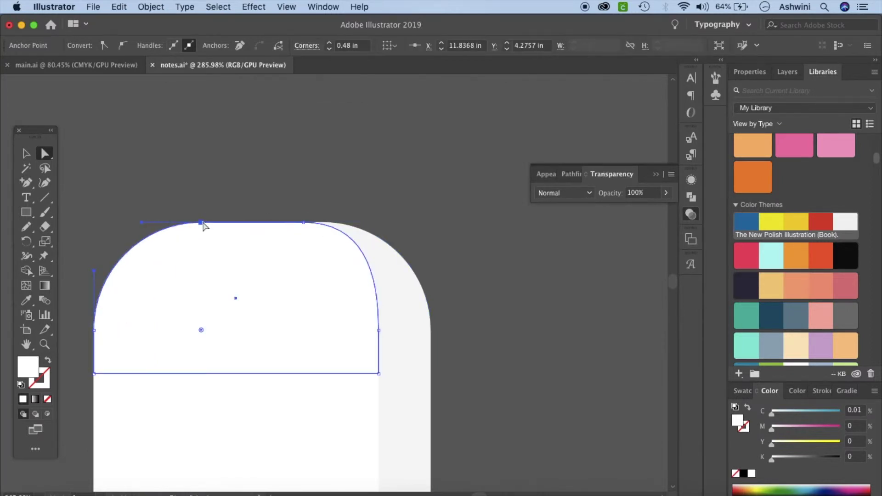
{"action": "left_click", "coordinate": [304, 179]}
{"action": "scroll", "coordinate": [517, 343], "scroll_direction": "down", "scroll_amount": 2}
- Fill the eraser's upper cap shape with the Grapefruits on Living Coral theme's pale aqua
{"action": "left_click", "coordinate": [342, 332]}
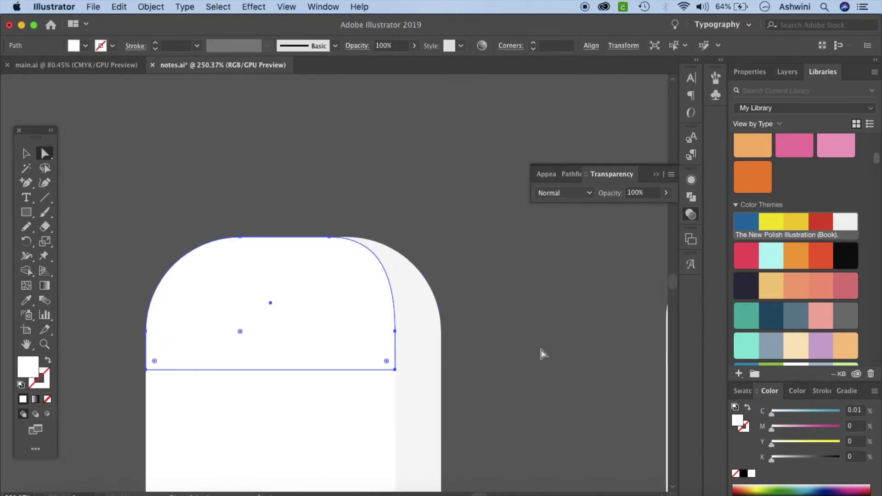
{"action": "left_click", "coordinate": [771, 254]}
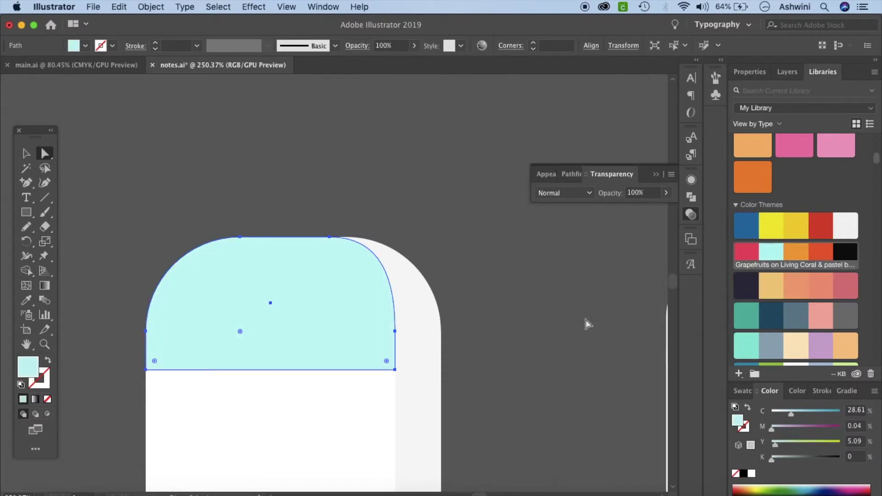
{"action": "left_click", "coordinate": [538, 351]}
{"action": "scroll", "coordinate": [540, 351], "scroll_direction": "down", "scroll_amount": 5}
{"action": "key", "text": "super+0"}
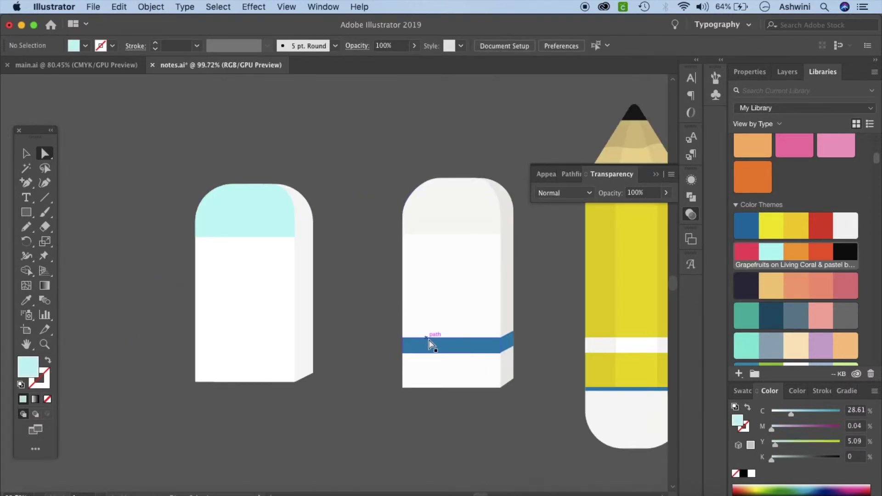
- Draw a thin stripe across the lower part of the eraser's white front and fill it with The New Polish Illustration (Book) theme's blue
{"action": "left_click", "coordinate": [27, 212]}
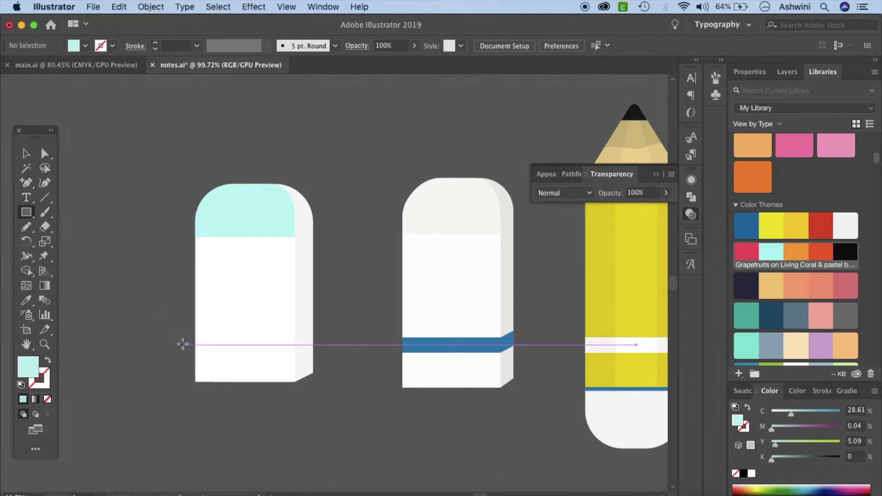
{"action": "mouse_move", "coordinate": [195, 338]}
{"action": "left_mouse_down"}
{"action": "mouse_move", "coordinate": [268, 363]}
{"action": "mouse_move", "coordinate": [304, 360]}
{"action": "mouse_move", "coordinate": [294, 350]}
{"action": "left_mouse_up"}
{"action": "scroll", "coordinate": [325, 345], "scroll_direction": "up", "scroll_amount": 5}
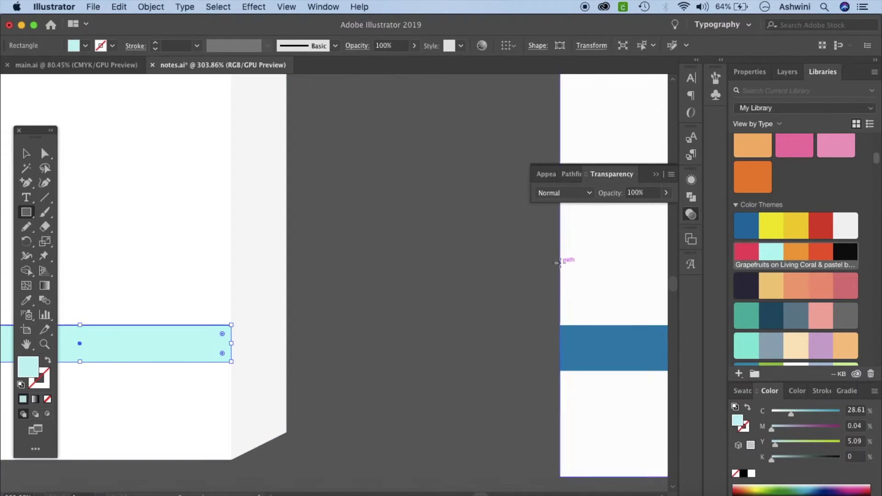
{"action": "left_click", "coordinate": [755, 223]}
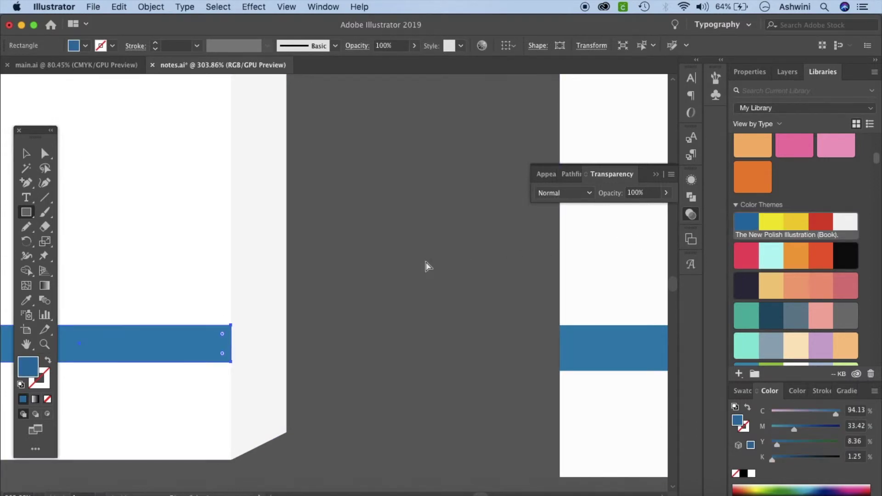
- Draw a blue rectangle continuing the stripe across the eraser's shaded side and raise its two outer anchor points so it slants upward
{"action": "key", "text": "super+shift+a"}
{"action": "left_click_drag", "start_coordinate": [232, 324], "coordinate": [286, 363]}
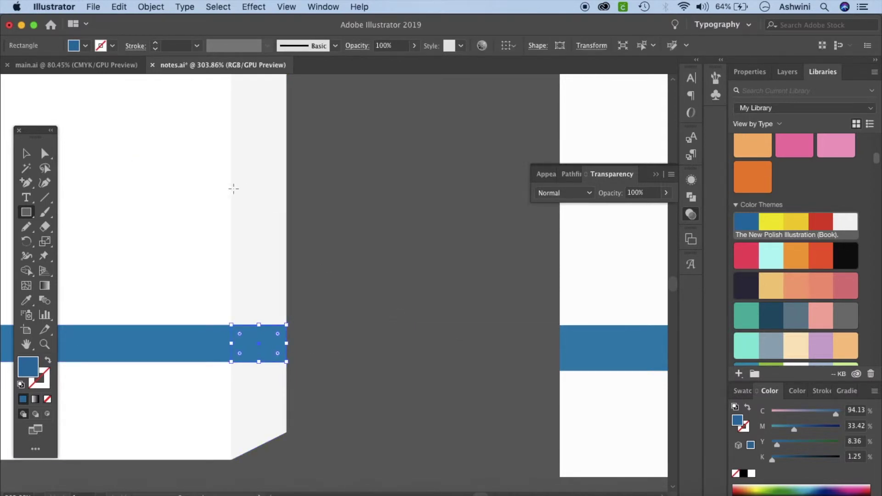
{"action": "left_click", "coordinate": [51, 151]}
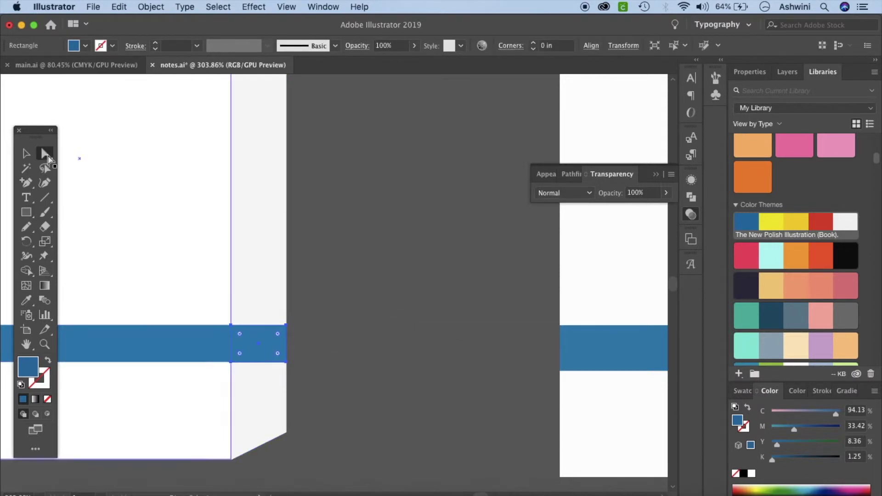
{"action": "left_click", "coordinate": [287, 325]}
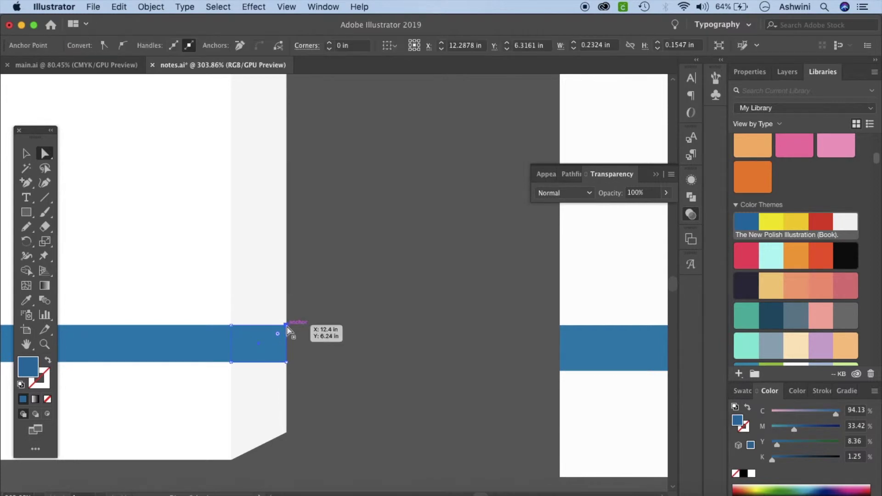
{"action": "left_click", "coordinate": [287, 362], "text": "shift"}
{"action": "left_click_drag", "start_coordinate": [287, 327], "coordinate": [285, 311]}
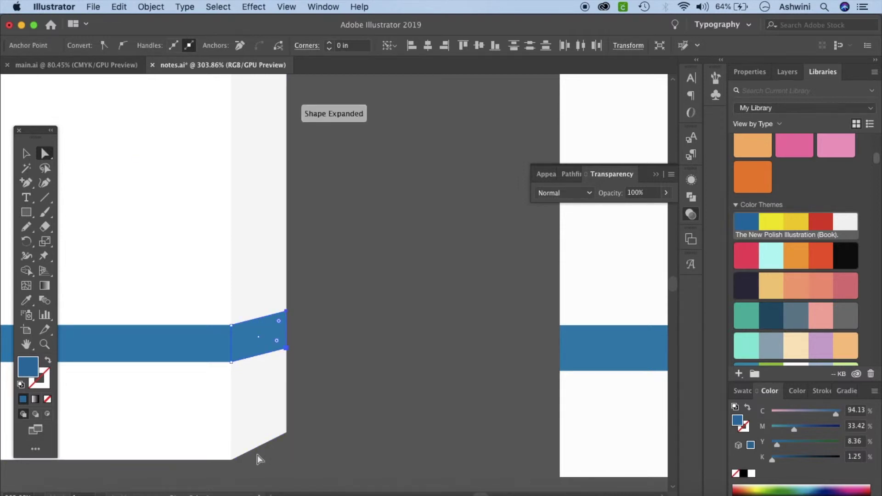
{"action": "left_click", "coordinate": [339, 359]}
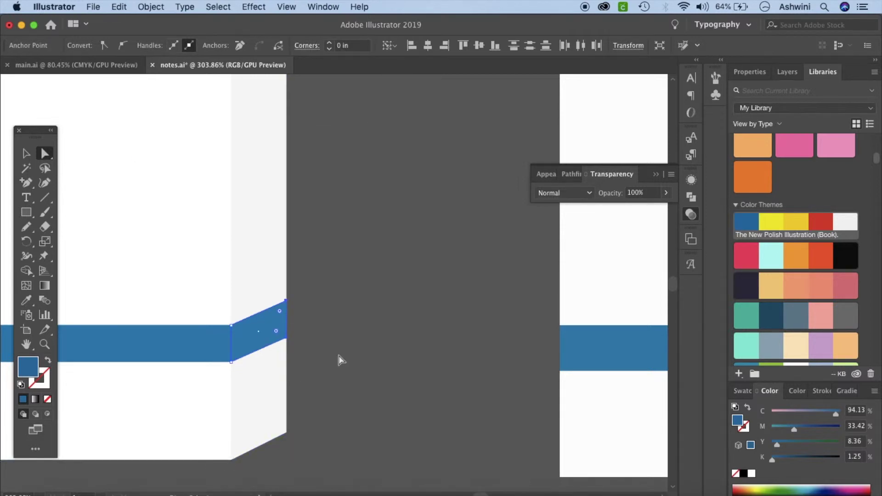
- Recolour the eraser's upper cap with the Erin Condren theme's grey-blue
{"action": "scroll", "coordinate": [339, 361], "scroll_direction": "down", "scroll_amount": 5}
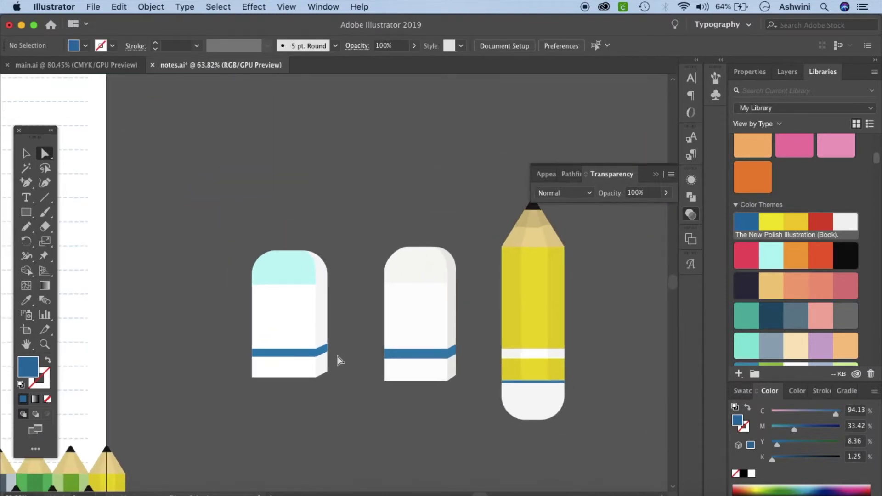
{"action": "left_click", "coordinate": [297, 276]}
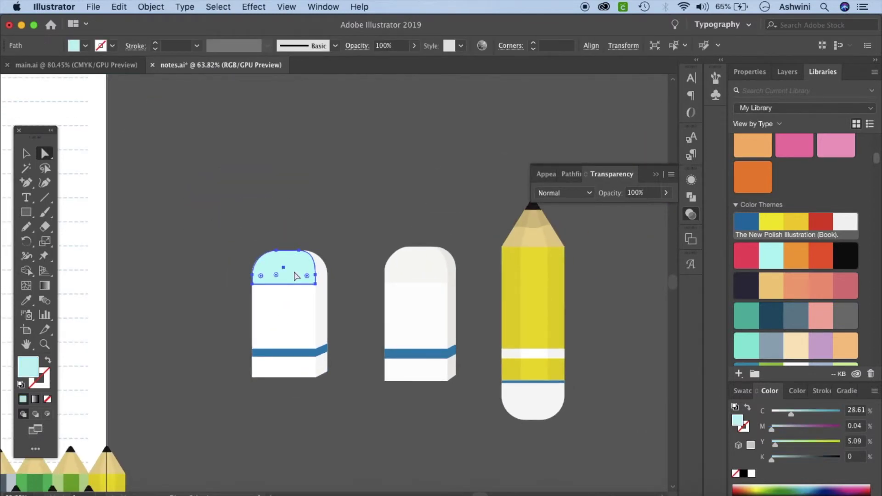
{"action": "left_click", "coordinate": [770, 348]}
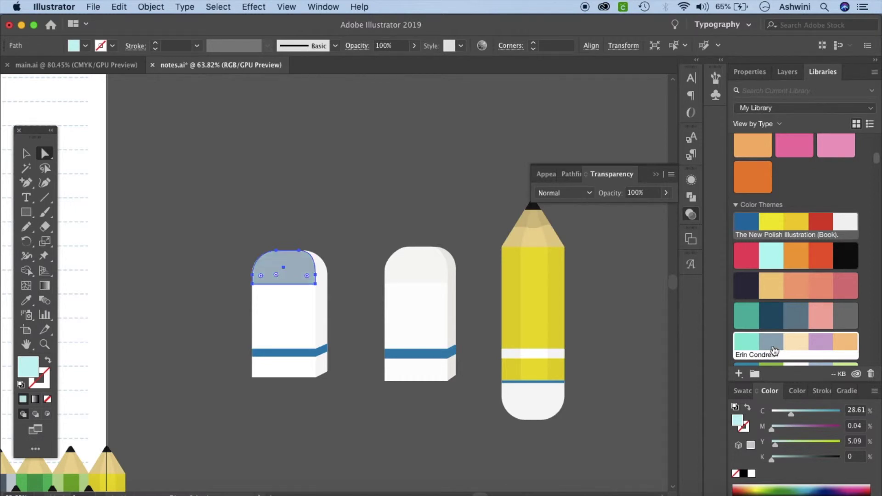
{"action": "left_click", "coordinate": [498, 464]}
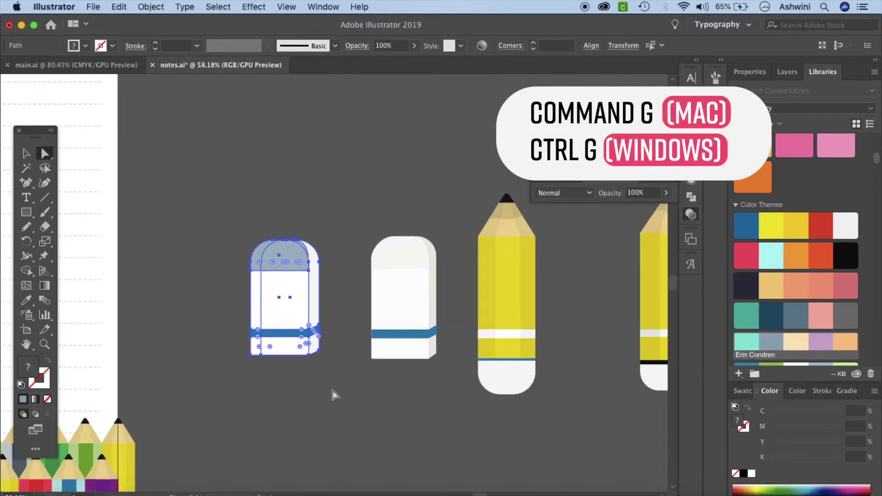
- Group all parts of the eraser and stretch the group slightly taller
{"action": "key", "text": "super+g"}
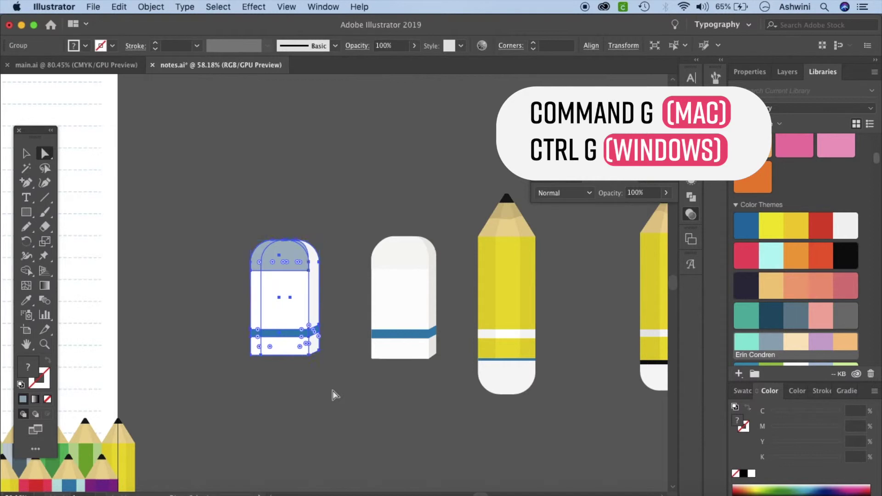
{"action": "left_click", "coordinate": [28, 155]}
{"action": "left_click_drag", "start_coordinate": [285, 355], "coordinate": [287, 365]}
{"action": "left_click", "coordinate": [325, 423]}
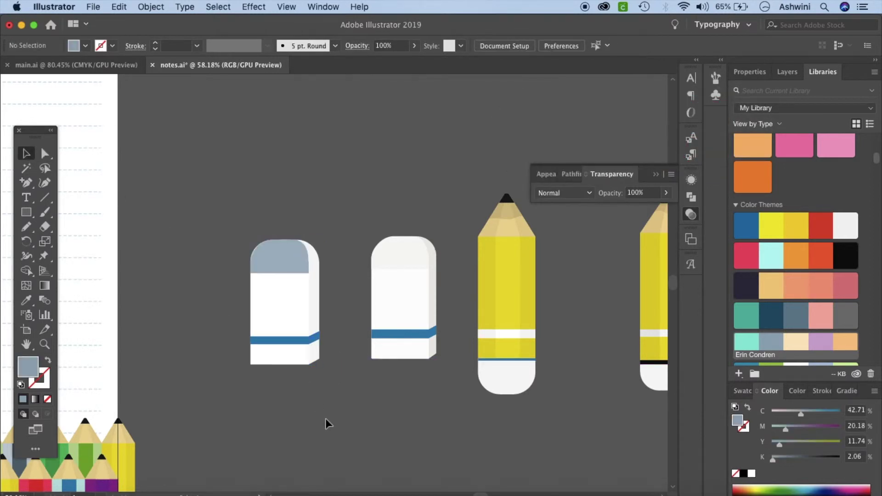
- Select every part of the yellow pencil with the black band and place a duplicate close beside it on its right
{"action": "scroll", "coordinate": [325, 418], "scroll_direction": "right", "scroll_amount": 10}
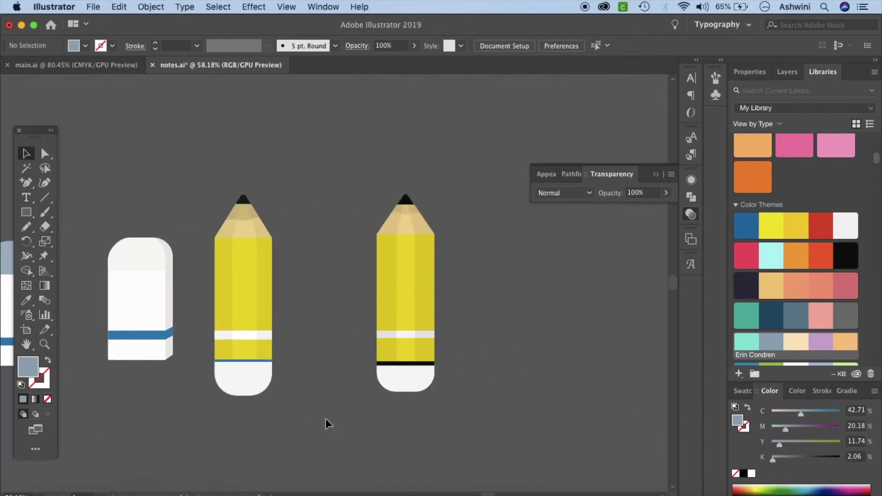
{"action": "scroll", "coordinate": [286, 354], "scroll_direction": "left", "scroll_amount": 12}
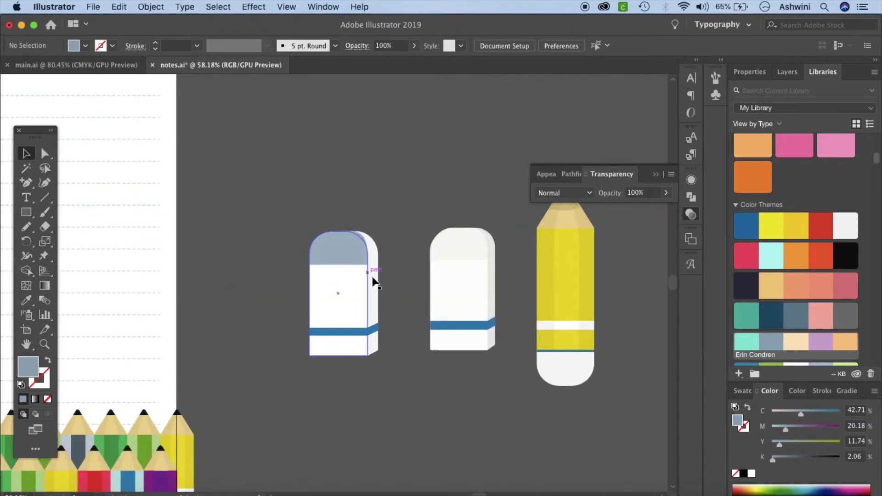
{"action": "scroll", "coordinate": [344, 311], "scroll_direction": "right", "scroll_amount": 8}
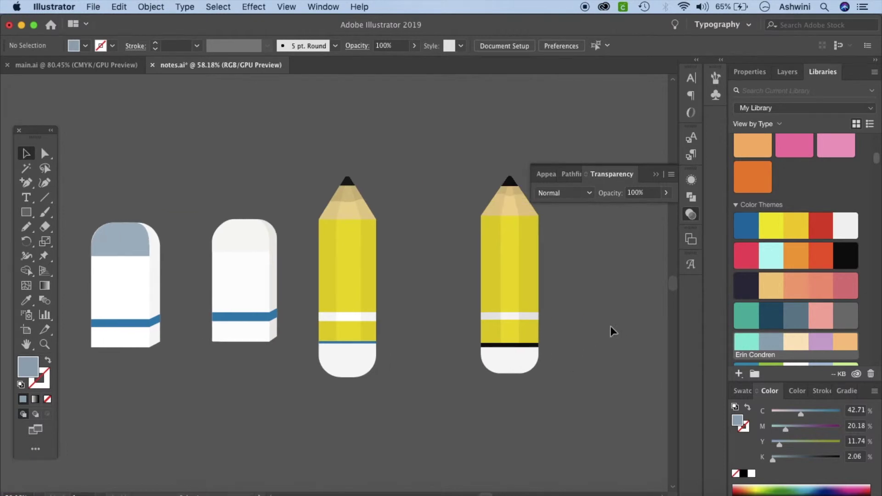
{"action": "scroll", "coordinate": [350, 318], "scroll_direction": "right", "scroll_amount": 3}
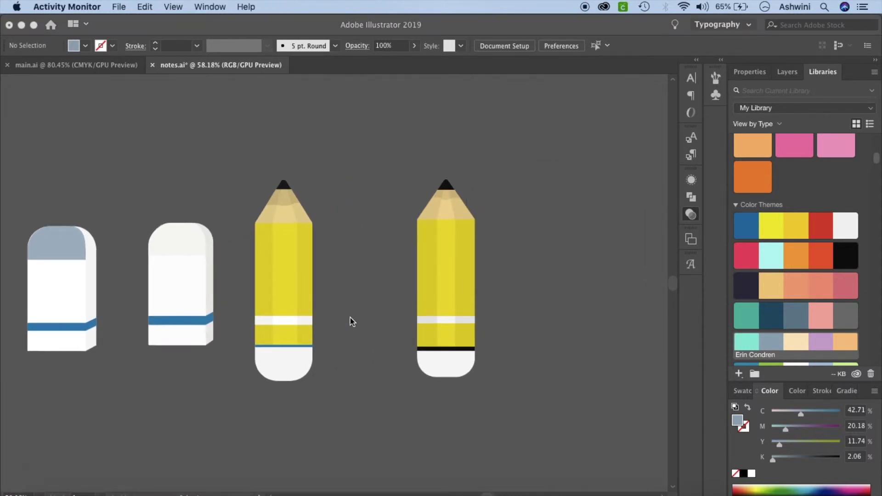
{"action": "left_click", "coordinate": [409, 181]}
{"action": "mouse_move", "coordinate": [385, 175]}
{"action": "left_mouse_down"}
{"action": "mouse_move", "coordinate": [485, 373]}
{"action": "mouse_move", "coordinate": [505, 379]}
{"action": "left_mouse_up"}
{"action": "scroll", "coordinate": [505, 379], "scroll_direction": "right", "scroll_amount": 6}
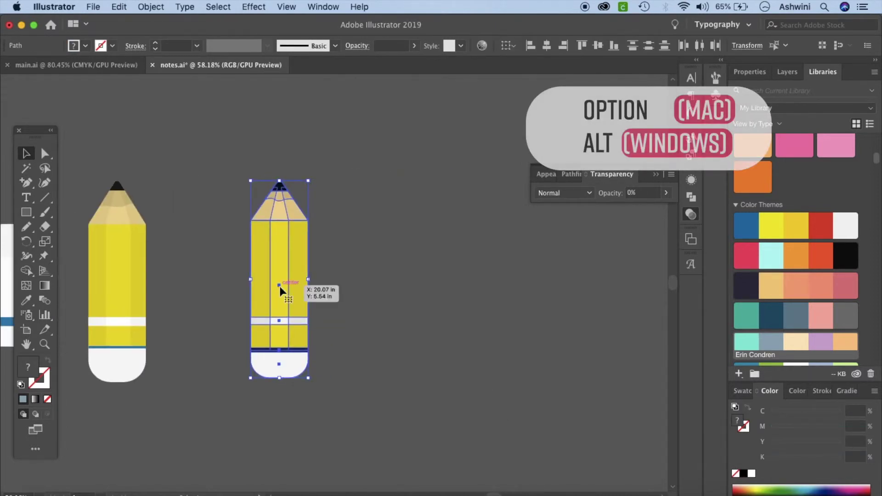
{"action": "left_click_drag", "start_coordinate": [279, 286], "coordinate": [368, 284]}
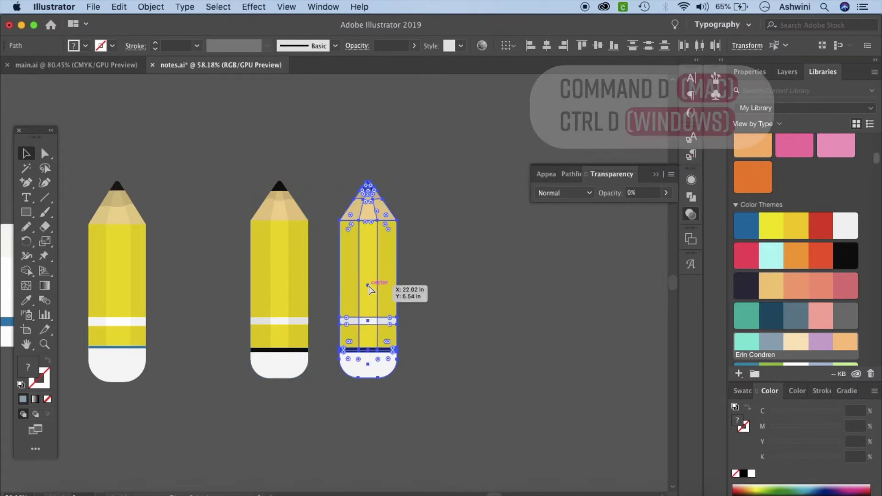
- Repeat the pencil duplication at the same spacing to build a row of seven pencils
{"action": "key", "text": "super+d"}
{"action": "key", "text": "super+d"}
{"action": "key", "text": "super+d"}
{"action": "key", "text": "super+shift+a"}
{"action": "scroll", "coordinate": [369, 285], "scroll_direction": "right", "scroll_amount": 8}
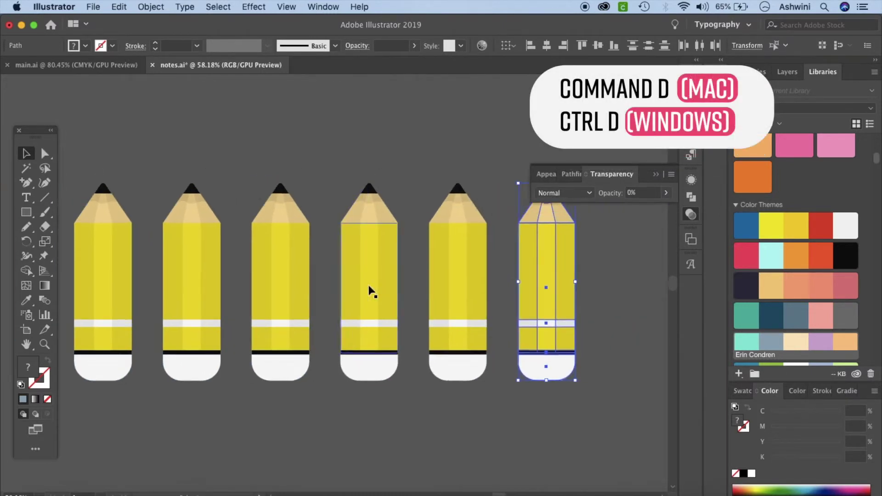
{"action": "scroll", "coordinate": [371, 289], "scroll_direction": "up", "scroll_amount": 2}
{"action": "key", "text": "super+d"}
{"action": "left_click", "coordinate": [517, 431]}
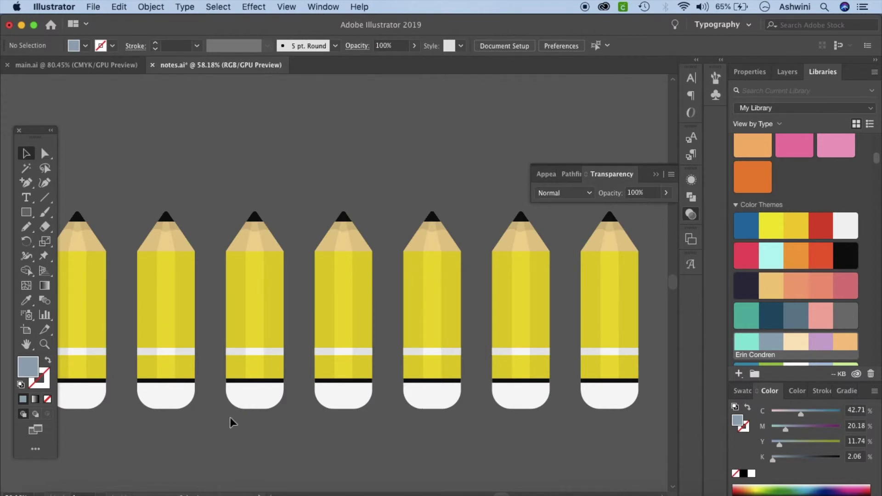
- Fill the second pencil's body with The New Polish Illustration (Book) theme's red and the third's with the Erin Condren theme's aqua
{"action": "scroll", "coordinate": [228, 413], "scroll_direction": "left", "scroll_amount": 5}
{"action": "scroll", "coordinate": [229, 411], "scroll_direction": "down", "scroll_amount": 2}
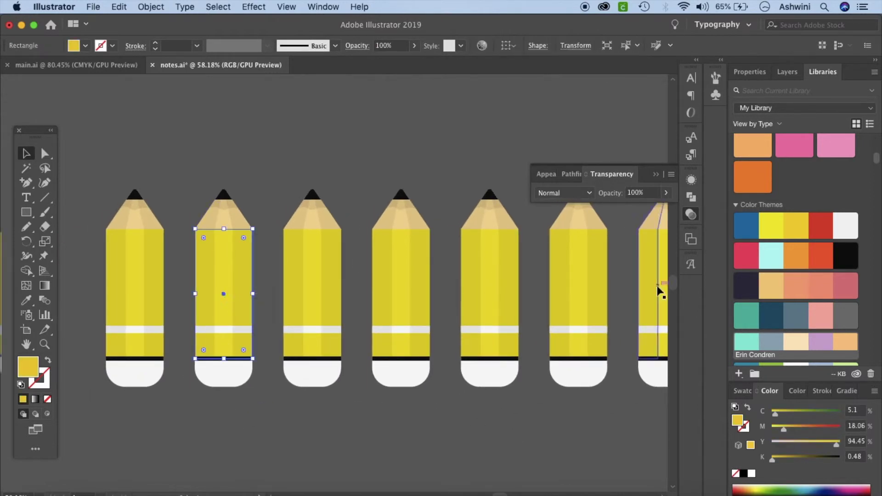
{"action": "left_click", "coordinate": [821, 225]}
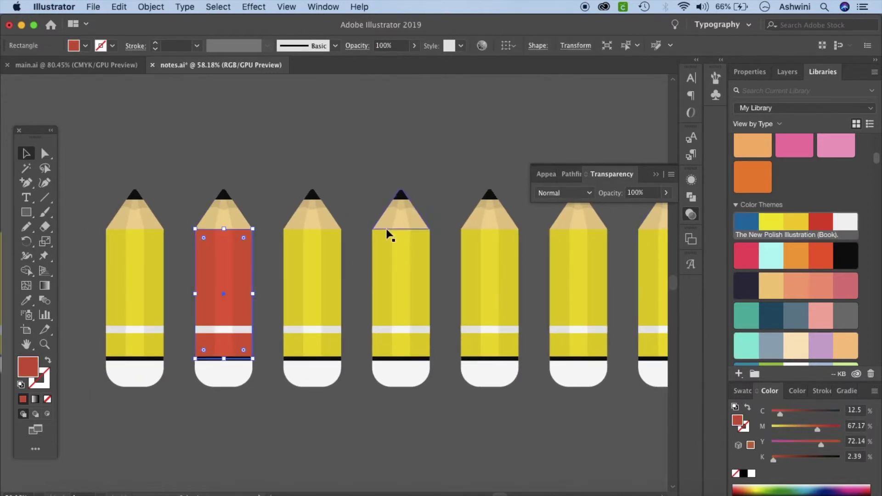
{"action": "left_click", "coordinate": [313, 263]}
{"action": "left_click", "coordinate": [746, 346]}
- Fill the fourth pencil's body with crimson pink and the fifth pencil's body with orange from the library colour themes
{"action": "left_click", "coordinate": [413, 276]}
{"action": "scroll", "coordinate": [838, 295], "scroll_direction": "down", "scroll_amount": 10}
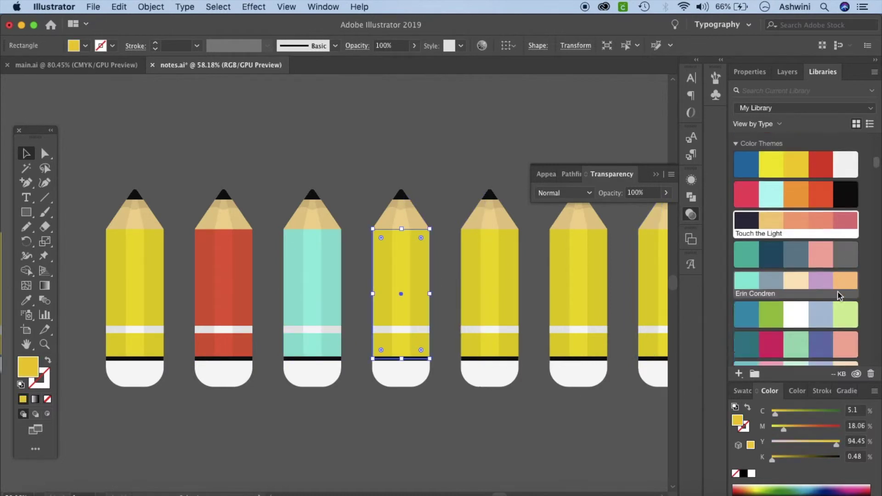
{"action": "left_click", "coordinate": [747, 312]}
{"action": "left_click", "coordinate": [500, 280]}
{"action": "scroll", "coordinate": [852, 329], "scroll_direction": "down", "scroll_amount": 2}
{"action": "scroll", "coordinate": [852, 329], "scroll_direction": "down", "scroll_amount": 2}
{"action": "left_click", "coordinate": [772, 200]}
- Fill the sixth pencil's body with a library theme's green and the seventh's with Default Theme 2's light blue
{"action": "left_click", "coordinate": [588, 255]}
{"action": "scroll", "coordinate": [794, 297], "scroll_direction": "down", "scroll_amount": 15}
{"action": "left_click", "coordinate": [820, 297]}
{"action": "scroll", "coordinate": [610, 391], "scroll_direction": "right", "scroll_amount": 5}
{"action": "left_click", "coordinate": [553, 276]}
{"action": "scroll", "coordinate": [837, 325], "scroll_direction": "down", "scroll_amount": 10}
{"action": "left_click", "coordinate": [794, 238]}
{"action": "left_click", "coordinate": [205, 409]}
{"action": "scroll", "coordinate": [205, 409], "scroll_direction": "down", "scroll_amount": 4}
{"action": "scroll", "coordinate": [206, 408], "scroll_direction": "left", "scroll_amount": 5}
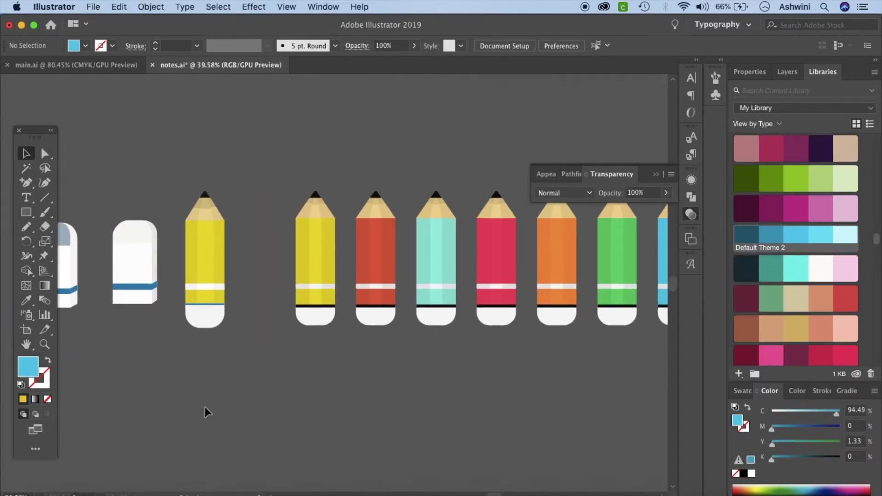
{"action": "scroll", "coordinate": [205, 407], "scroll_direction": "down", "scroll_amount": 1}
{"action": "scroll", "coordinate": [205, 407], "scroll_direction": "left", "scroll_amount": 10}
{"action": "scroll", "coordinate": [205, 407], "scroll_direction": "right", "scroll_amount": 15}
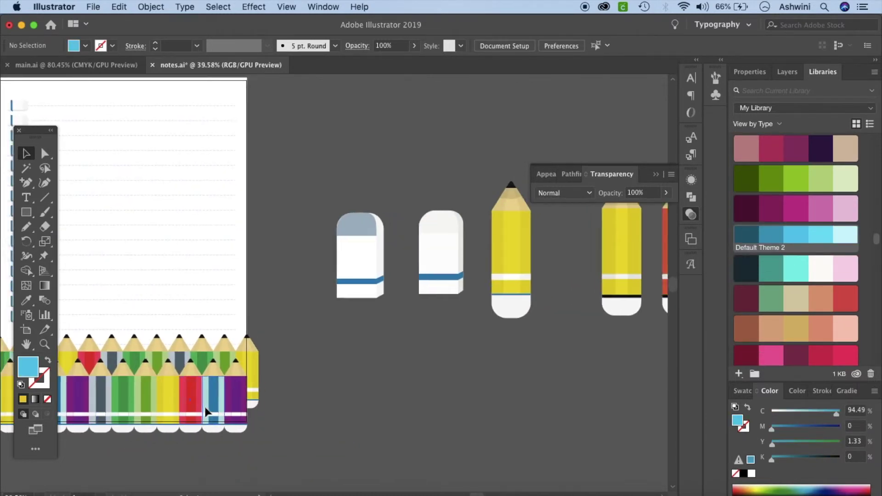
{"action": "scroll", "coordinate": [204, 407], "scroll_direction": "right", "scroll_amount": 2}
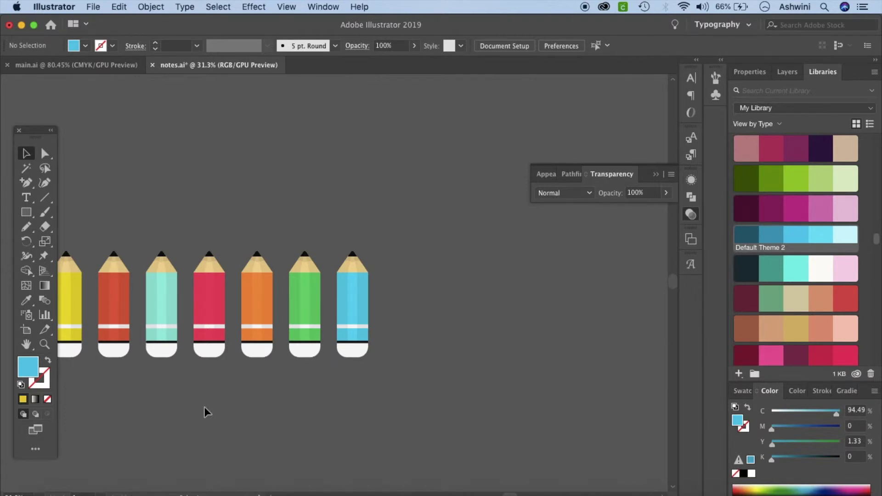
- Create a new portrait document 8 in wide and 11 in high with one artboard in CMYK colour mode
{"action": "left_click", "coordinate": [94, 7]}
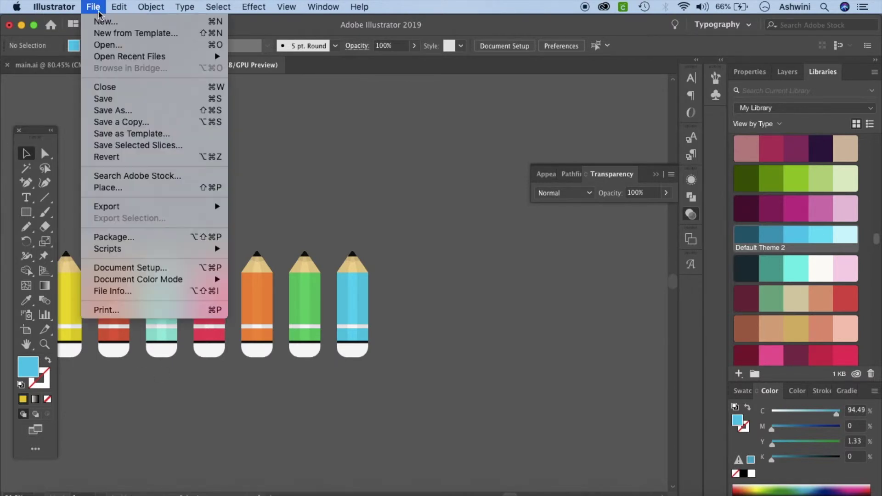
{"action": "left_click", "coordinate": [110, 21]}
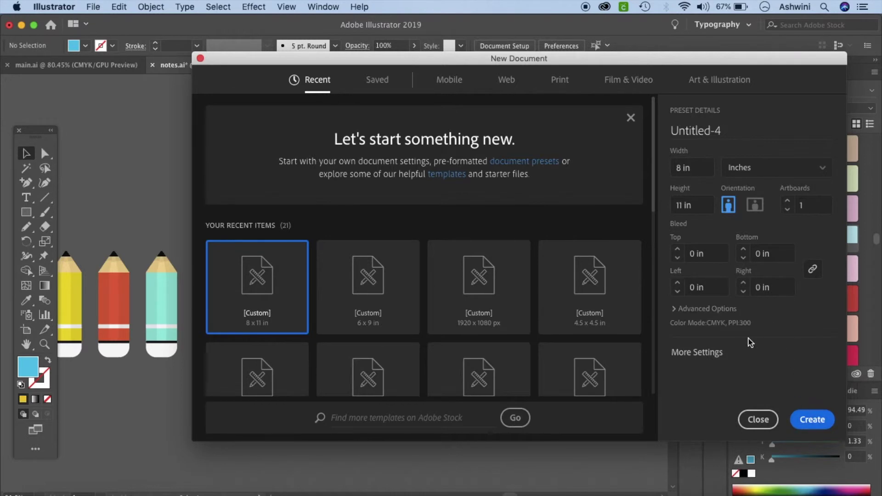
{"action": "left_click", "coordinate": [809, 421]}
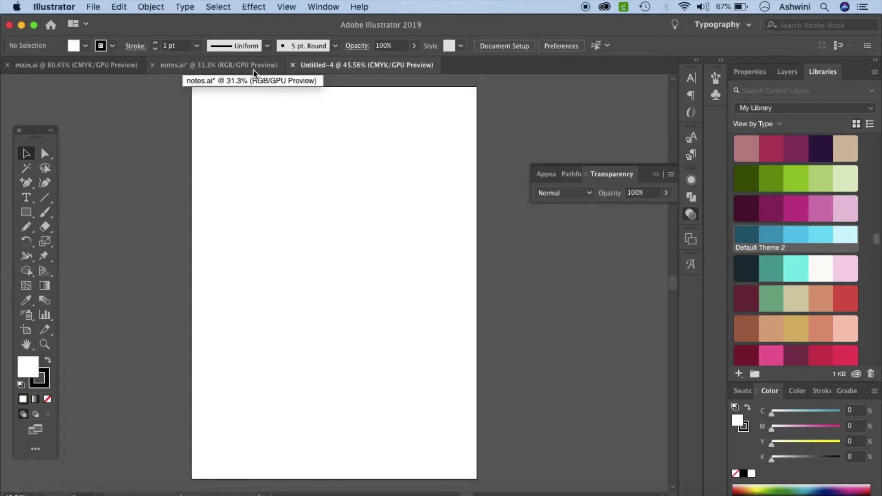
- Copy the row of seven coloured pencils from notes.ai and paste it into the new Untitled-4 document
{"action": "left_click", "coordinate": [253, 65]}
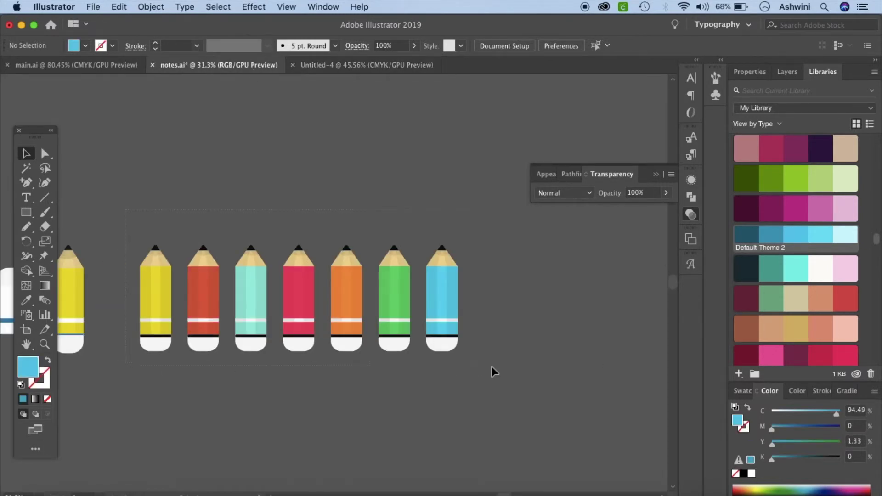
{"action": "key", "text": "super+a"}
{"action": "key", "text": "super+c"}
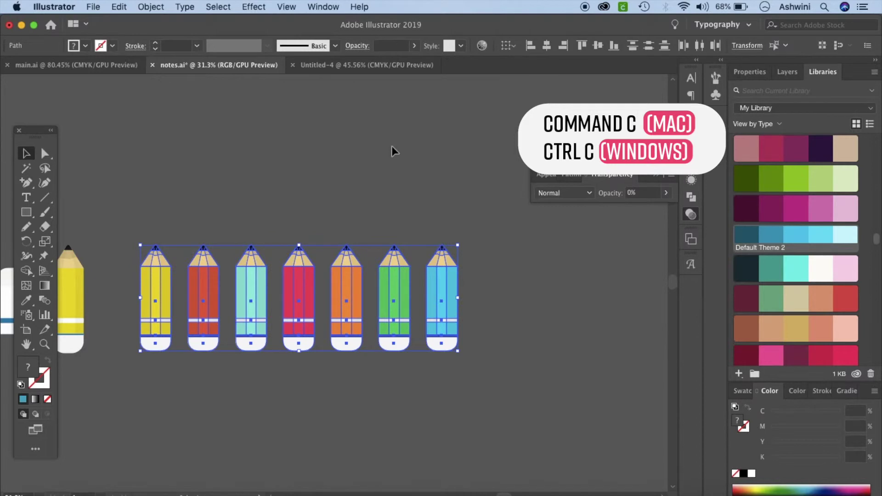
{"action": "left_click", "coordinate": [401, 71]}
{"action": "scroll", "coordinate": [542, 355], "scroll_direction": "right", "scroll_amount": 3}
{"action": "key", "text": "super+v"}
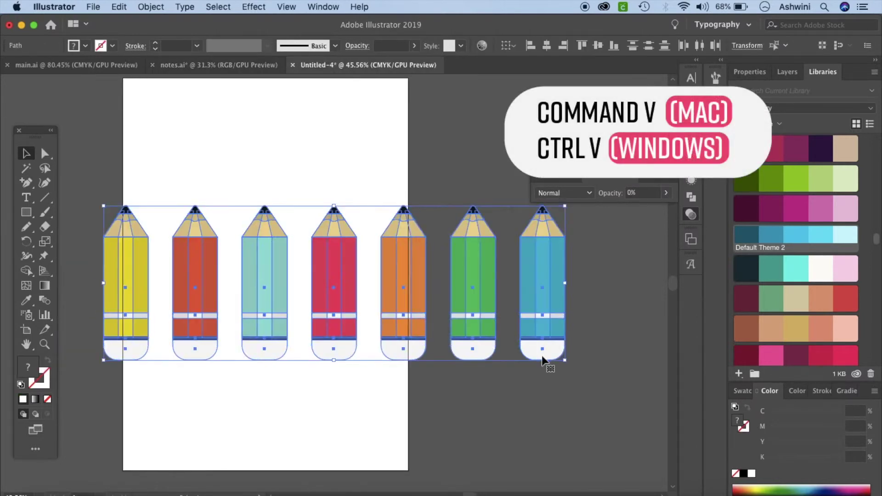
- Move the pasted row of pencils completely off the artboard into the empty area on its right
{"action": "scroll", "coordinate": [559, 351], "scroll_direction": "right", "scroll_amount": 4}
{"action": "mouse_move", "coordinate": [359, 311]}
{"action": "left_mouse_down"}
{"action": "mouse_move", "coordinate": [671, 360]}
{"action": "mouse_move", "coordinate": [638, 350]}
{"action": "mouse_move", "coordinate": [628, 335]}
{"action": "left_mouse_up"}
{"action": "scroll", "coordinate": [638, 349], "scroll_direction": "left", "scroll_amount": 2}
{"action": "scroll", "coordinate": [638, 350], "scroll_direction": "right", "scroll_amount": 4}
{"action": "left_click", "coordinate": [493, 434]}
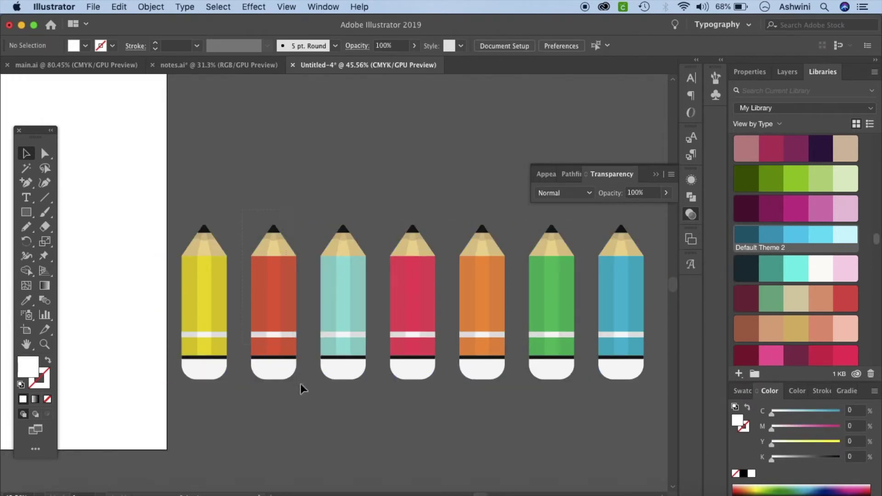
- Group the parts of each of the seven pencils so that every pencil forms its own group
{"action": "left_click_drag", "start_coordinate": [243, 211], "coordinate": [301, 385]}
{"action": "key", "text": "super+g"}
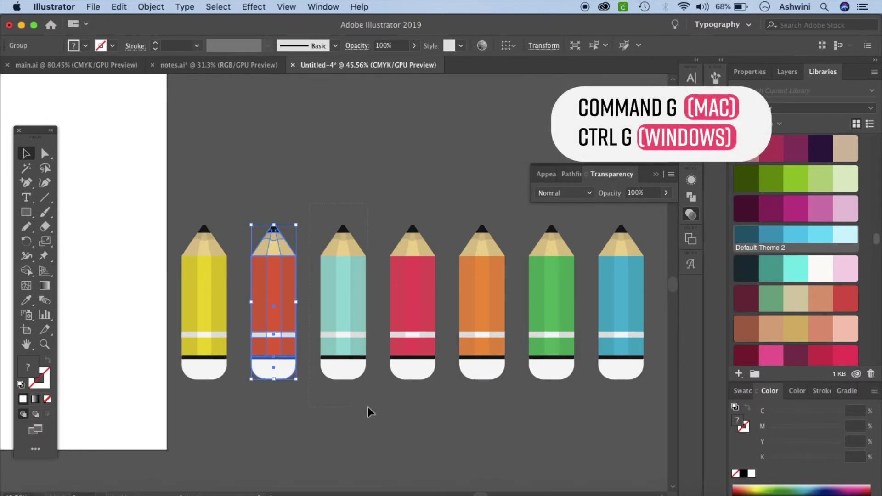
{"action": "left_click_drag", "start_coordinate": [368, 407], "coordinate": [367, 407]}
{"action": "key", "text": "super+g"}
{"action": "left_click_drag", "start_coordinate": [379, 206], "coordinate": [443, 412]}
{"action": "key", "text": "super+g"}
{"action": "left_click_drag", "start_coordinate": [447, 207], "coordinate": [510, 399]}
{"action": "key", "text": "super+g"}
{"action": "left_click_drag", "start_coordinate": [519, 209], "coordinate": [585, 404]}
{"action": "key", "text": "super+g"}
{"action": "left_click_drag", "start_coordinate": [588, 209], "coordinate": [659, 406]}
{"action": "left_click_drag", "start_coordinate": [179, 205], "coordinate": [228, 406]}
{"action": "key", "text": "super+g"}
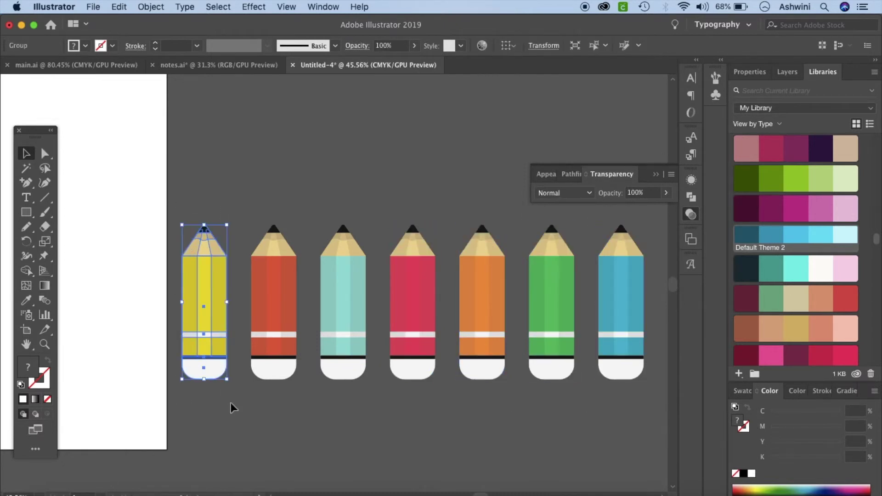
{"action": "left_click", "coordinate": [227, 406]}
- Move the red, mint, pink, green and orange pencils edge to edge after the yellow one, placing green before orange
{"action": "left_click_drag", "start_coordinate": [277, 312], "coordinate": [252, 315]}
{"action": "left_click_drag", "start_coordinate": [342, 314], "coordinate": [293, 313]}
{"action": "left_click", "coordinate": [382, 309]}
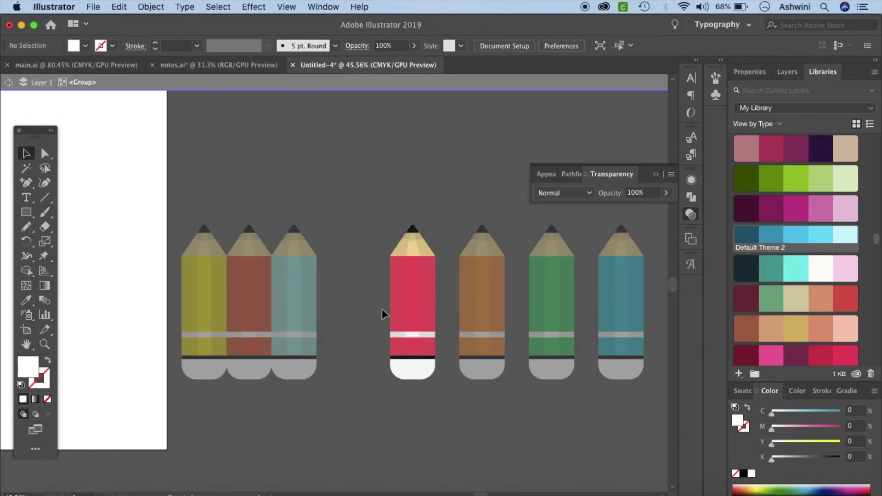
{"action": "left_click", "coordinate": [416, 317]}
{"action": "left_click_drag", "start_coordinate": [416, 317], "coordinate": [342, 314]}
{"action": "left_click_drag", "start_coordinate": [555, 310], "coordinate": [387, 316]}
{"action": "left_click", "coordinate": [483, 310]}
{"action": "left_click_drag", "start_coordinate": [484, 311], "coordinate": [429, 314]}
- Join the blue pencil to the row's right end and add a copy of it beside it with a light pink body
{"action": "mouse_move", "coordinate": [622, 314]}
{"action": "left_mouse_down"}
{"action": "mouse_move", "coordinate": [474, 313]}
{"action": "mouse_move", "coordinate": [519, 310]}
{"action": "left_mouse_up"}
{"action": "left_click", "coordinate": [580, 308]}
{"action": "double_click", "coordinate": [524, 303]}
{"action": "left_click", "coordinate": [524, 304]}
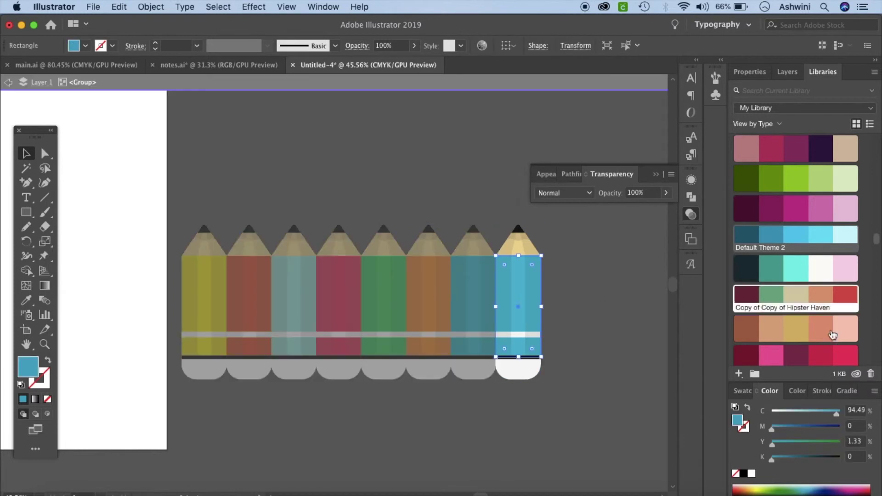
{"action": "scroll", "coordinate": [833, 334], "scroll_direction": "up", "scroll_amount": 10}
{"action": "left_click", "coordinate": [747, 295]}
{"action": "left_click", "coordinate": [766, 150]}
{"action": "left_click", "coordinate": [9, 85]}
- Duplicate the whole row of eight pencils and place the copy flush against the row's right end
{"action": "scroll", "coordinate": [573, 385], "scroll_direction": "down", "scroll_amount": 3}
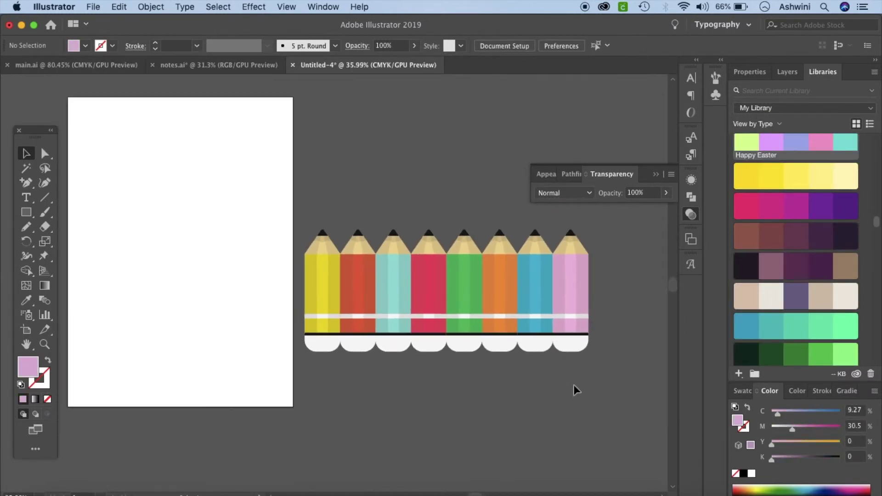
{"action": "scroll", "coordinate": [517, 289], "scroll_direction": "up", "scroll_amount": 10}
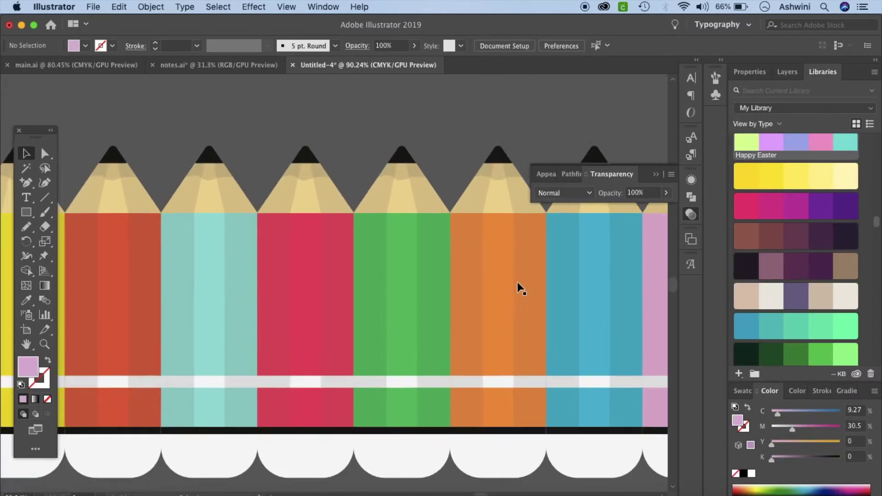
{"action": "scroll", "coordinate": [518, 288], "scroll_direction": "left", "scroll_amount": 10}
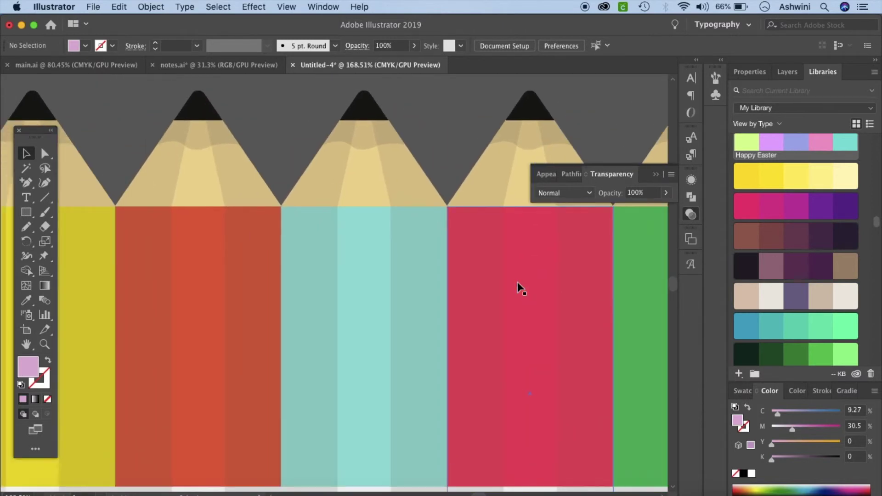
{"action": "scroll", "coordinate": [517, 289], "scroll_direction": "down", "scroll_amount": 10}
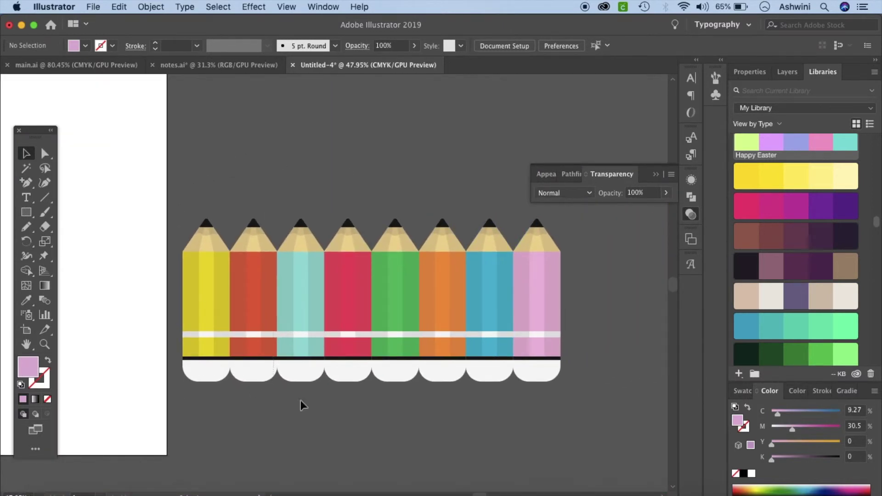
{"action": "key", "text": "super+a"}
{"action": "scroll", "coordinate": [598, 395], "scroll_direction": "right", "scroll_amount": 8}
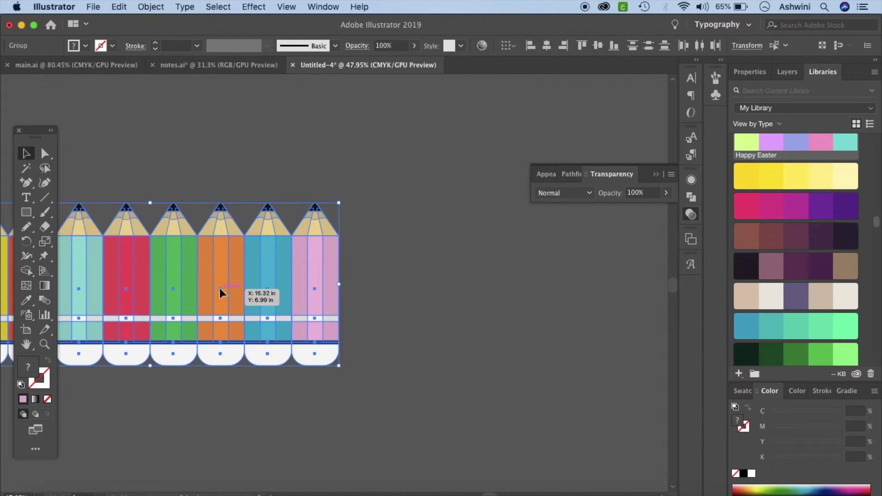
{"action": "mouse_move", "coordinate": [219, 288]}
{"action": "left_mouse_down"}
{"action": "mouse_move", "coordinate": [534, 294]}
{"action": "mouse_move", "coordinate": [596, 311]}
{"action": "left_mouse_up"}
{"action": "left_click", "coordinate": [516, 402]}
- Copy the third to eleventh pencils, offset them half a pencil width above the row's left part, and send the copies to the back
{"action": "scroll", "coordinate": [516, 404], "scroll_direction": "down", "scroll_amount": 2}
{"action": "scroll", "coordinate": [516, 403], "scroll_direction": "down", "scroll_amount": 1}
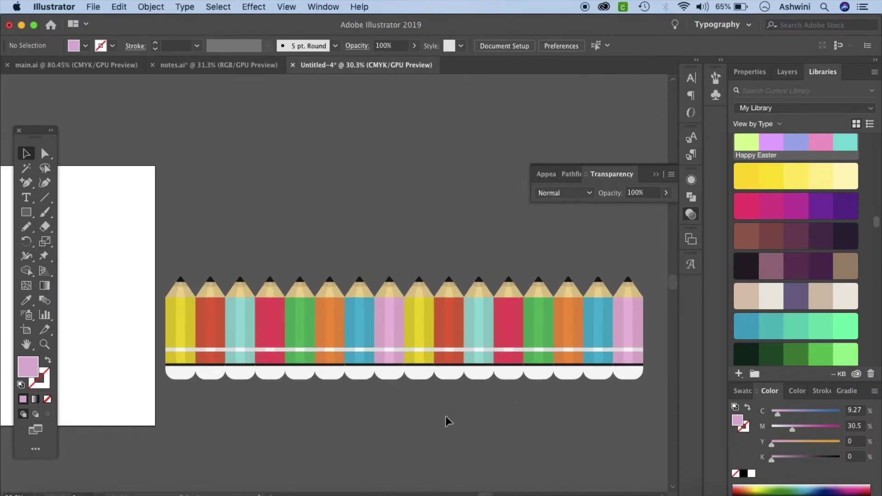
{"action": "left_click_drag", "start_coordinate": [453, 388], "coordinate": [495, 391]}
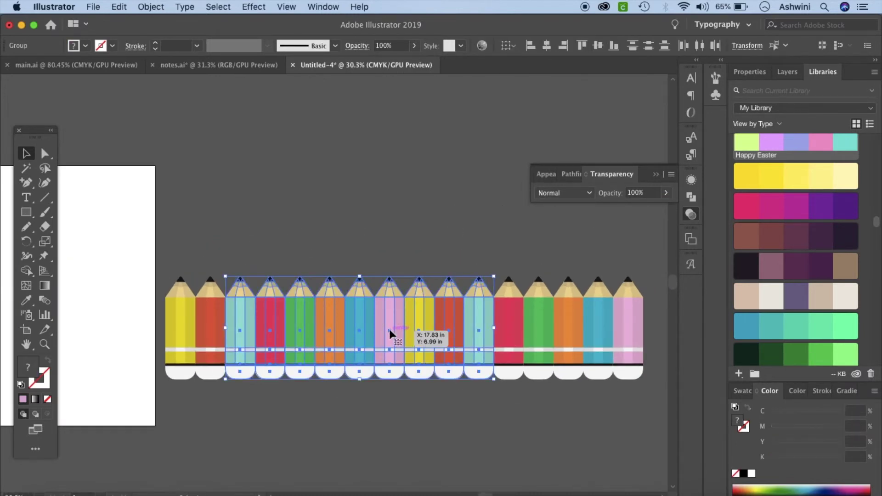
{"action": "left_click_drag", "start_coordinate": [390, 329], "coordinate": [345, 306]}
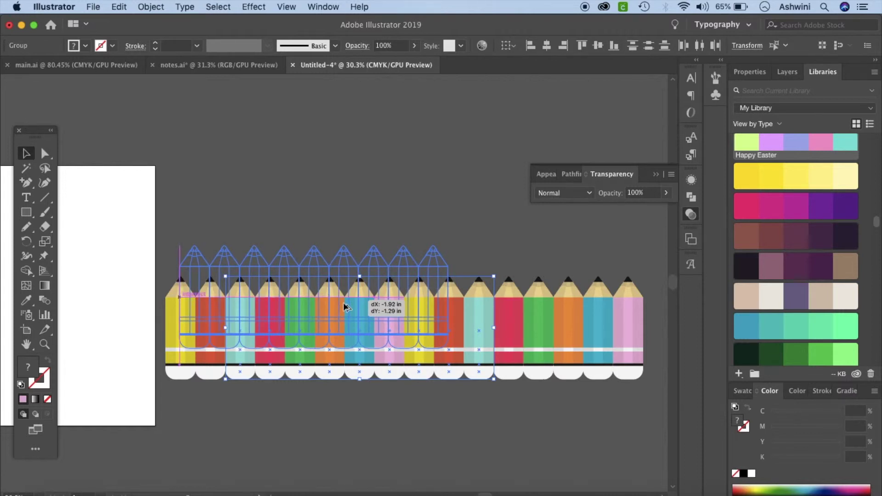
{"action": "left_click_drag", "start_coordinate": [344, 303], "coordinate": [344, 304]}
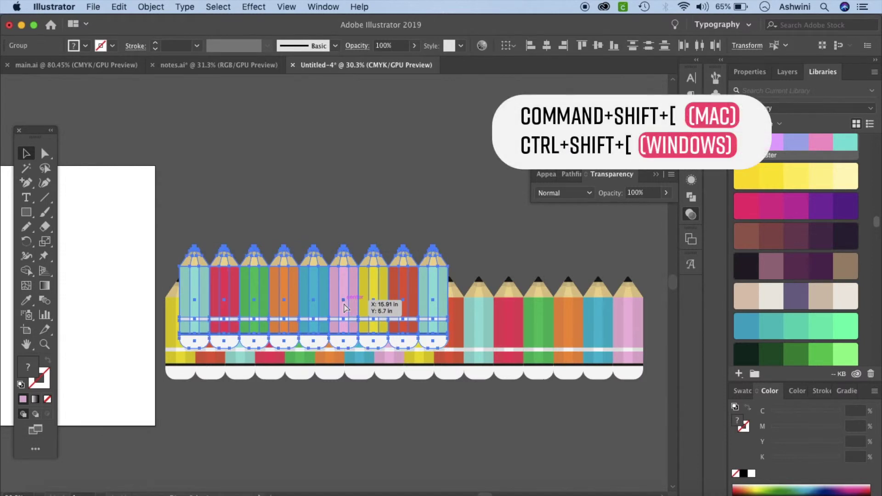
{"action": "key", "text": "super+shift+bracketleft"}
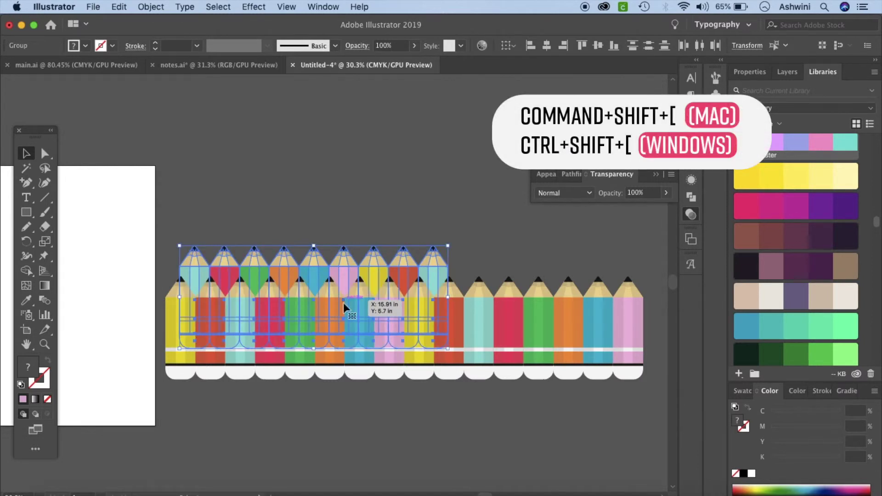
{"action": "left_click", "coordinate": [461, 145]}
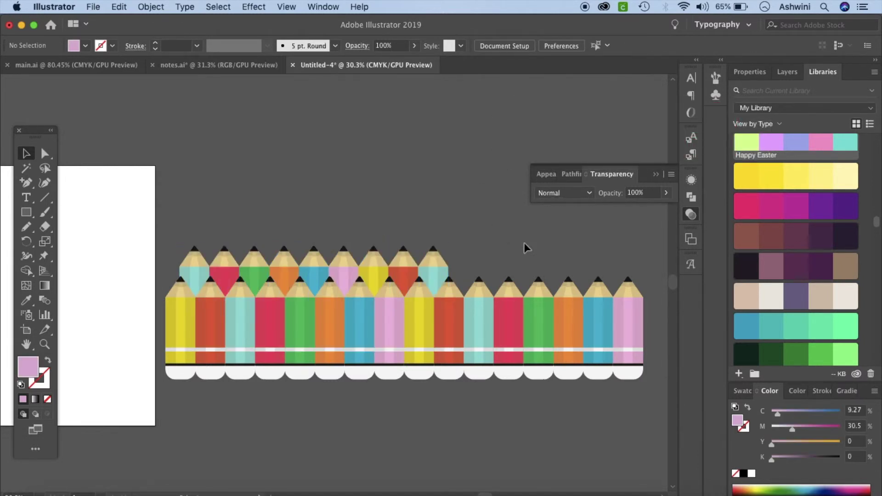
- Move the nine pencils of the back row slightly higher above the front row
{"action": "left_click", "coordinate": [432, 276]}
{"action": "left_click_drag", "start_coordinate": [472, 252], "coordinate": [175, 253]}
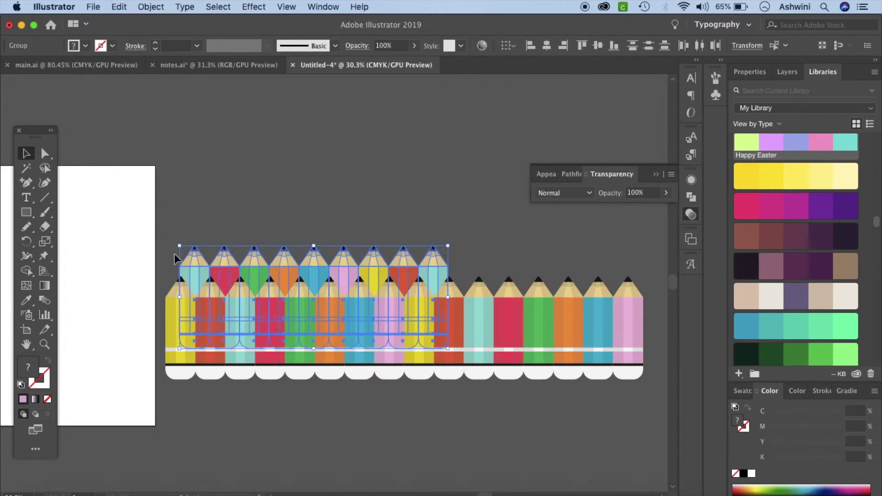
{"action": "left_click_drag", "start_coordinate": [432, 277], "coordinate": [432, 274]}
{"action": "left_click", "coordinate": [451, 416]}
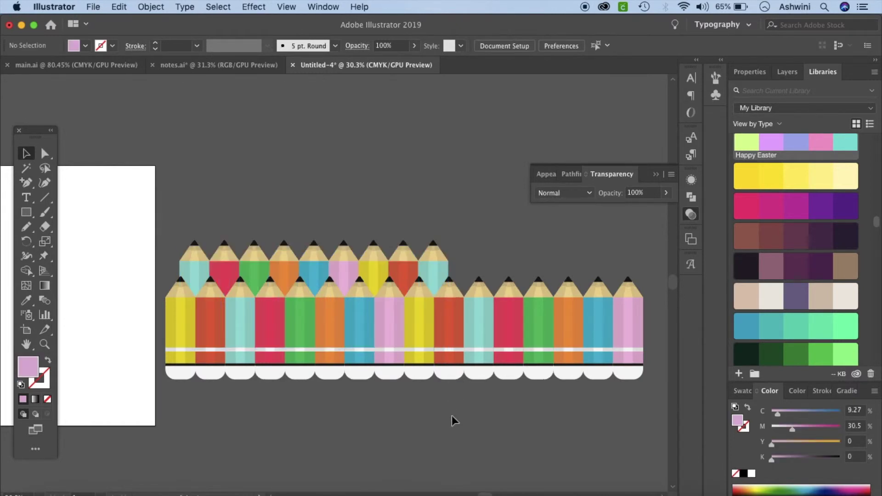
- Copy the front row's first yellow and red pencils to the right end of the back row, behind the front pencils
{"action": "scroll", "coordinate": [451, 416], "scroll_direction": "down", "scroll_amount": 2}
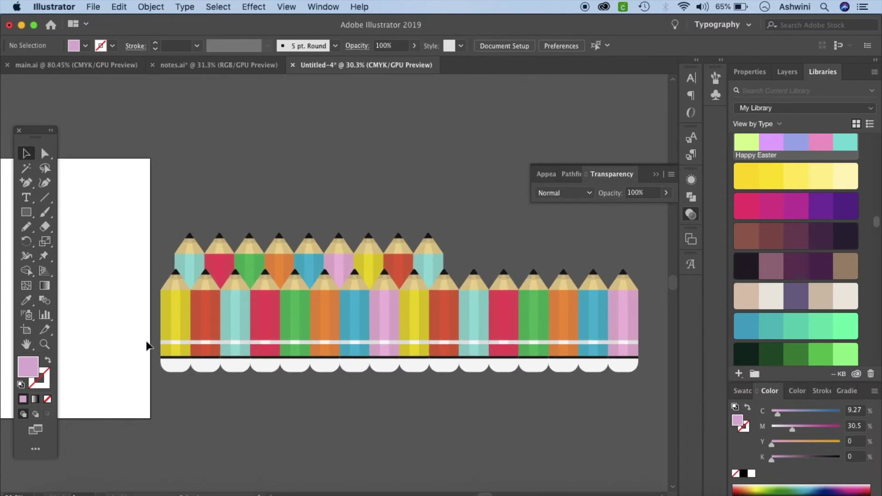
{"action": "left_click", "coordinate": [210, 370]}
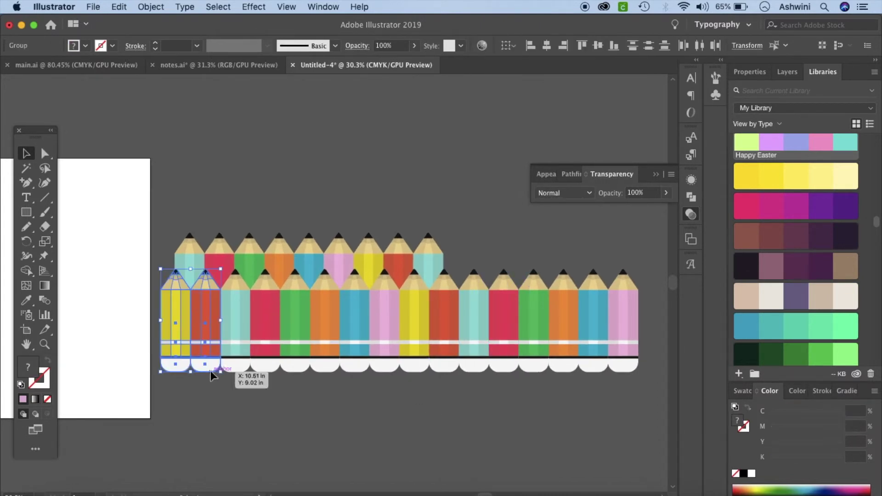
{"action": "mouse_move", "coordinate": [203, 340]}
{"action": "left_mouse_down"}
{"action": "mouse_move", "coordinate": [496, 274]}
{"action": "mouse_move", "coordinate": [487, 304]}
{"action": "left_mouse_up"}
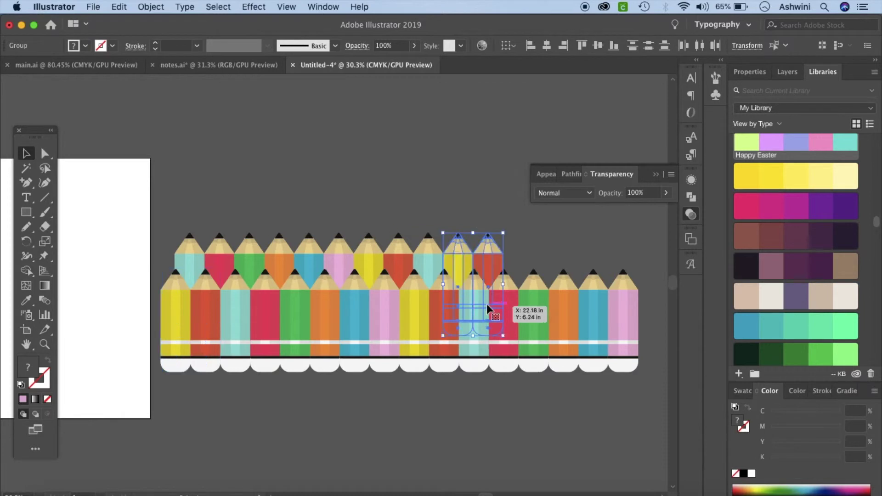
{"action": "left_click", "coordinate": [517, 415]}
{"action": "scroll", "coordinate": [552, 368], "scroll_direction": "right", "scroll_amount": 1}
{"action": "scroll", "coordinate": [586, 322], "scroll_direction": "right", "scroll_amount": 2}
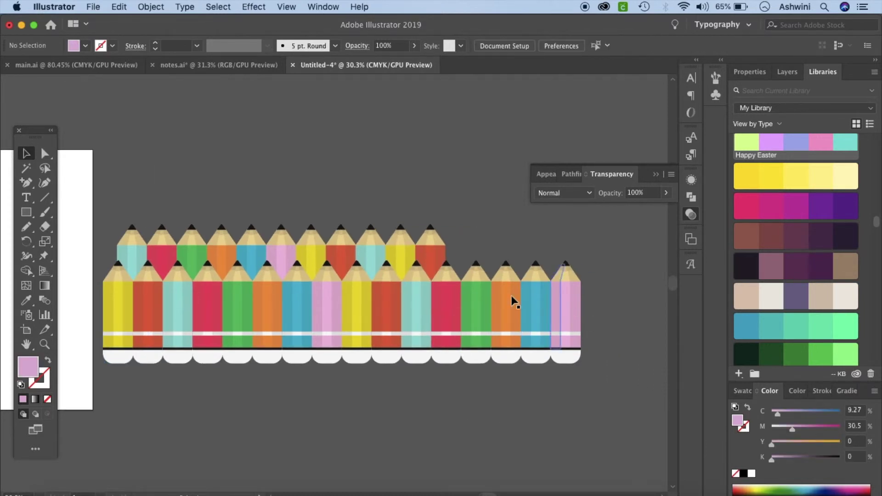
- Scale both rows of pencils down together and move them over the bottom edge of the artboard
{"action": "scroll", "coordinate": [512, 405], "scroll_direction": "left", "scroll_amount": 4}
{"action": "scroll", "coordinate": [511, 399], "scroll_direction": "down", "scroll_amount": 1, "text": "alt"}
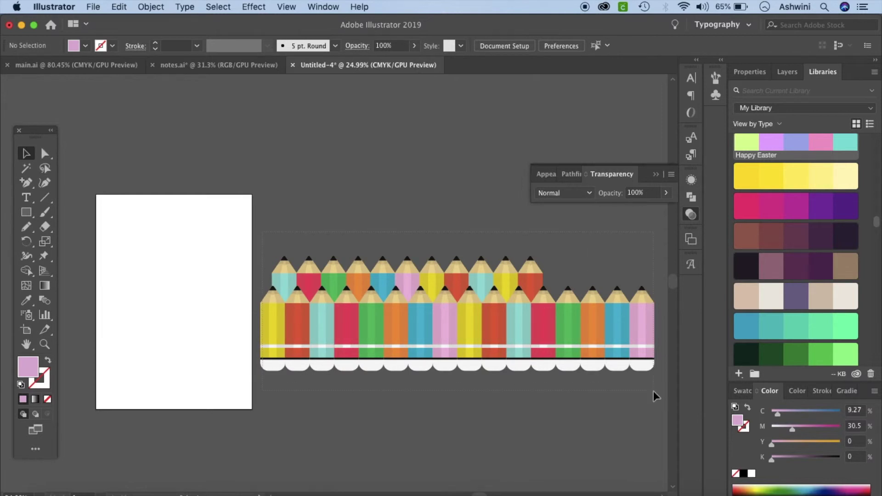
{"action": "key", "text": "super+a"}
{"action": "scroll", "coordinate": [643, 389], "scroll_direction": "left", "scroll_amount": 6}
{"action": "scroll", "coordinate": [611, 390], "scroll_direction": "right", "scroll_amount": 9}
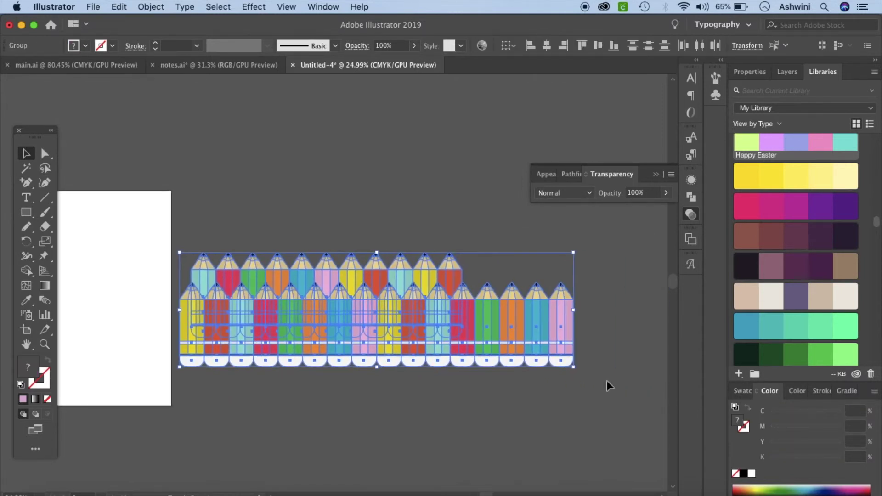
{"action": "left_click_drag", "start_coordinate": [574, 368], "coordinate": [459, 327]}
{"action": "scroll", "coordinate": [459, 327], "scroll_direction": "left", "scroll_amount": 5}
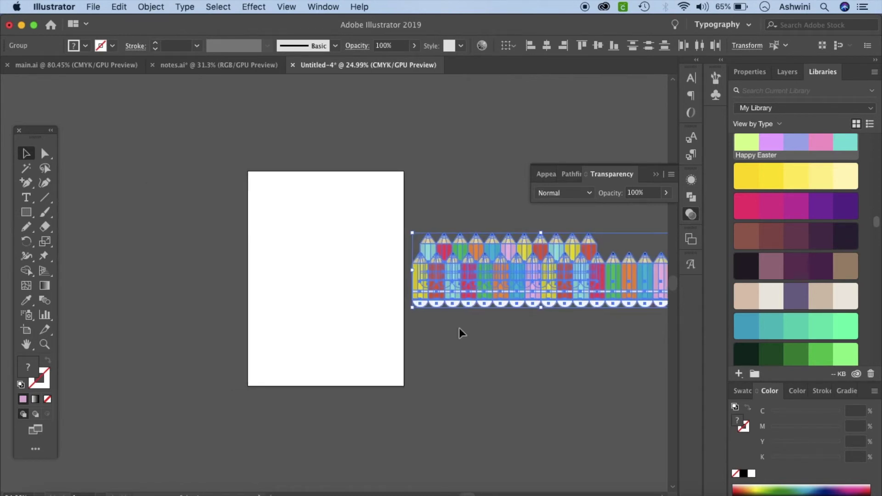
{"action": "mouse_move", "coordinate": [490, 279]}
{"action": "left_mouse_down"}
{"action": "mouse_move", "coordinate": [352, 363]}
{"action": "mouse_move", "coordinate": [329, 366]}
{"action": "left_mouse_up"}
{"action": "left_click_drag", "start_coordinate": [329, 366], "coordinate": [328, 366]}
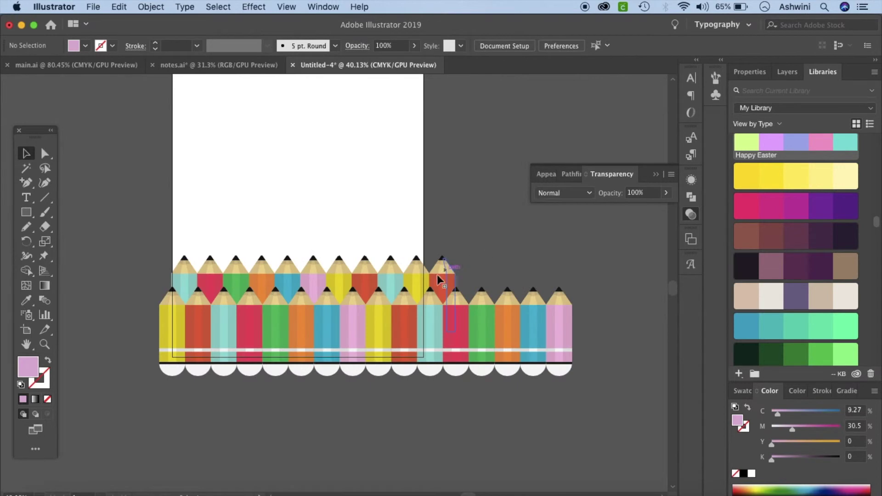
- Nudge all the pencils so the back row's first pencil lines up with the artboard's left edge
{"action": "scroll", "coordinate": [568, 345], "scroll_direction": "left", "scroll_amount": 3}
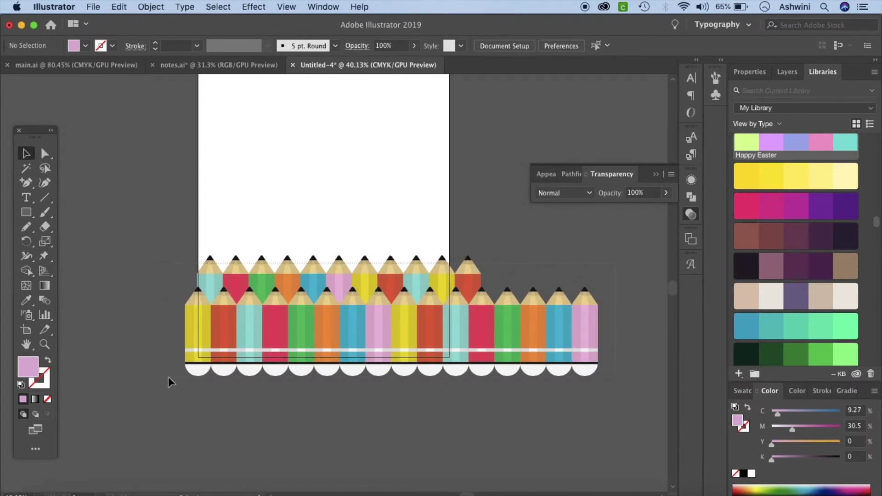
{"action": "key", "text": "super+a"}
{"action": "left_click_drag", "start_coordinate": [276, 338], "coordinate": [276, 336]}
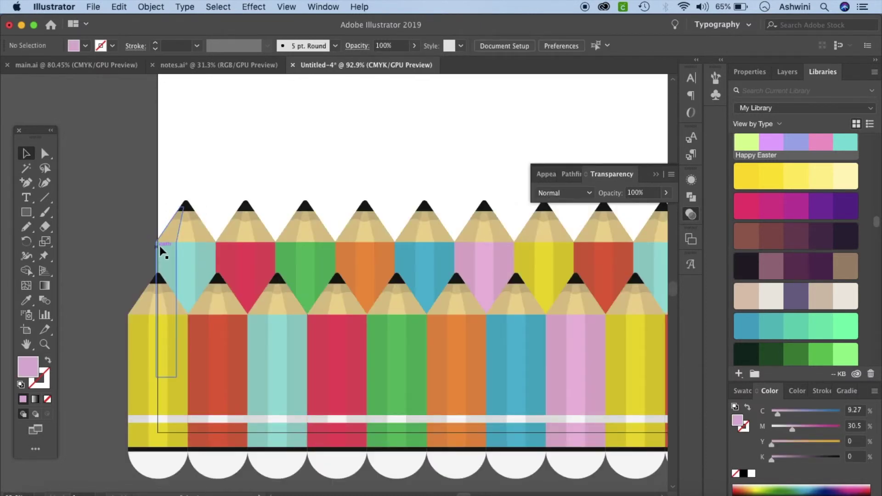
{"action": "scroll", "coordinate": [338, 338], "scroll_direction": "down", "scroll_amount": 3}
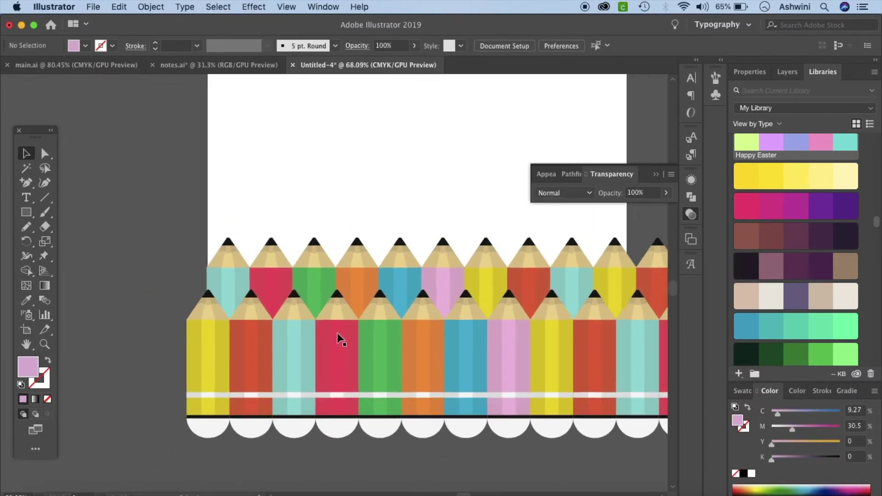
{"action": "scroll", "coordinate": [339, 339], "scroll_direction": "right", "scroll_amount": 5}
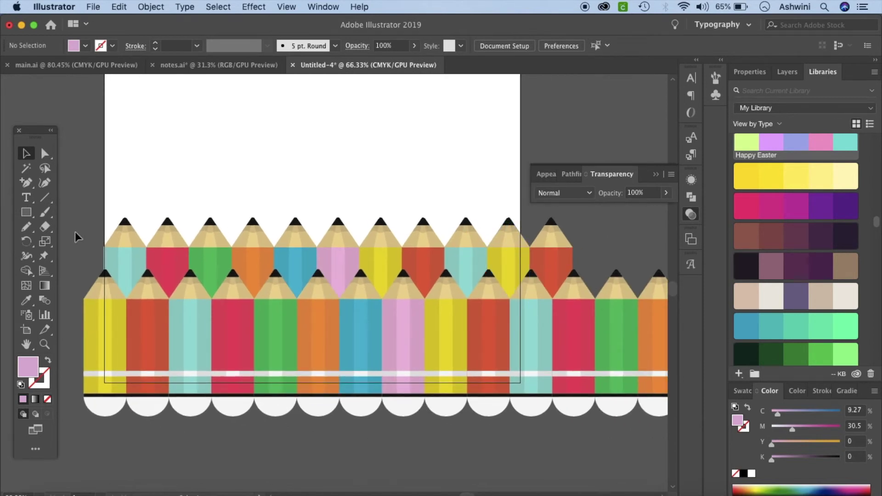
{"action": "scroll", "coordinate": [408, 400], "scroll_direction": "right", "scroll_amount": 2}
- Scale and shift all the pencils slightly so ten back-row pencils fit exactly between the artboard's left and right edges
{"action": "left_click", "coordinate": [664, 408]}
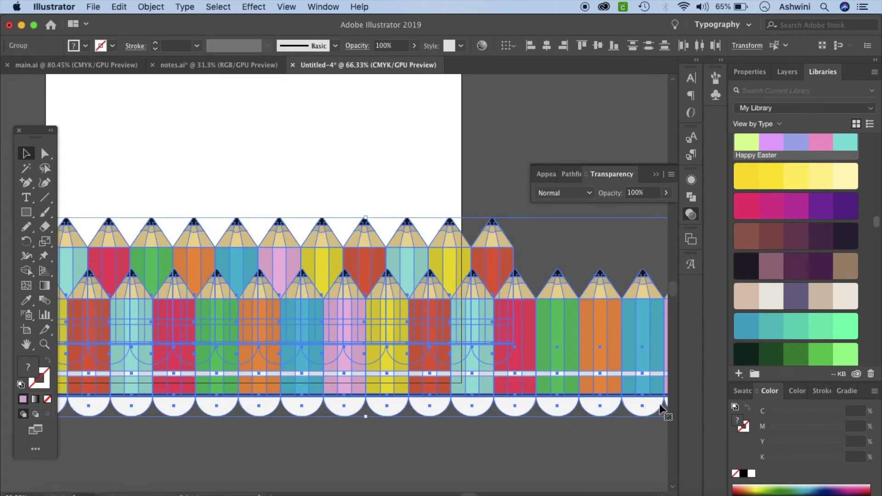
{"action": "scroll", "coordinate": [615, 434], "scroll_direction": "down", "scroll_amount": 2}
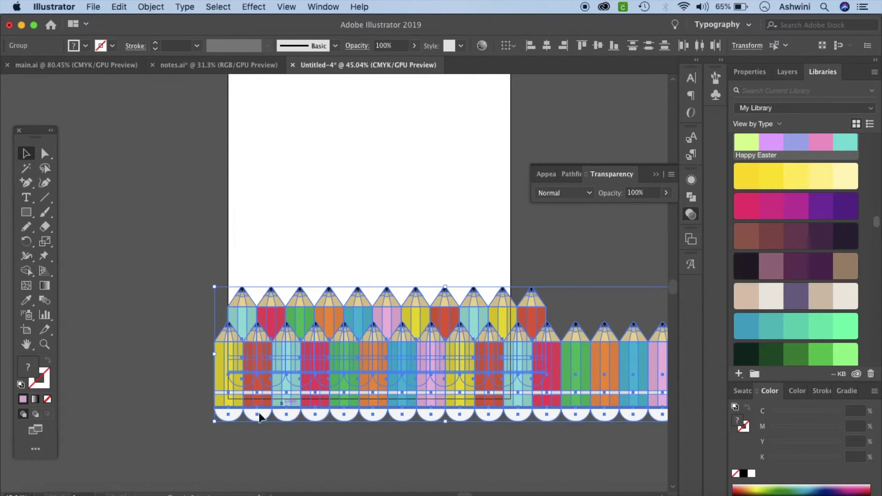
{"action": "left_click_drag", "start_coordinate": [214, 422], "coordinate": [221, 420]}
{"action": "left_click_drag", "start_coordinate": [359, 355], "coordinate": [352, 356]}
{"action": "scroll", "coordinate": [412, 413], "scroll_direction": "right", "scroll_amount": 3}
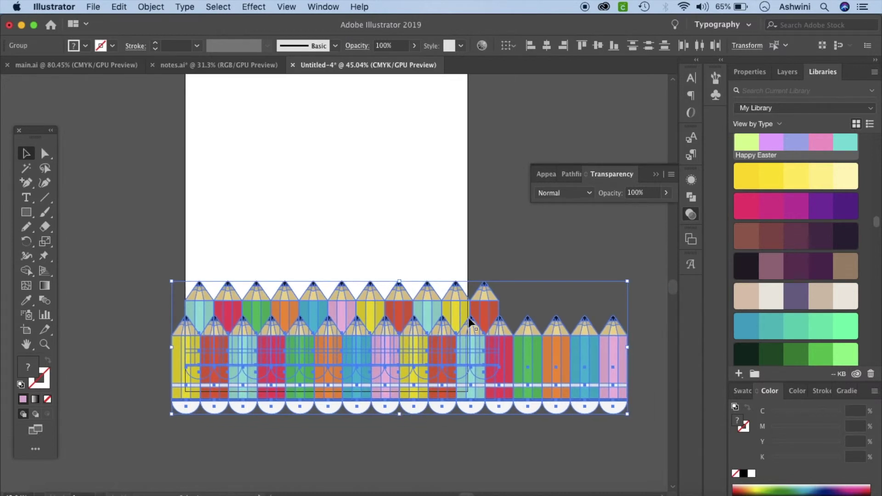
{"action": "left_click_drag", "start_coordinate": [626, 413], "coordinate": [625, 414]}
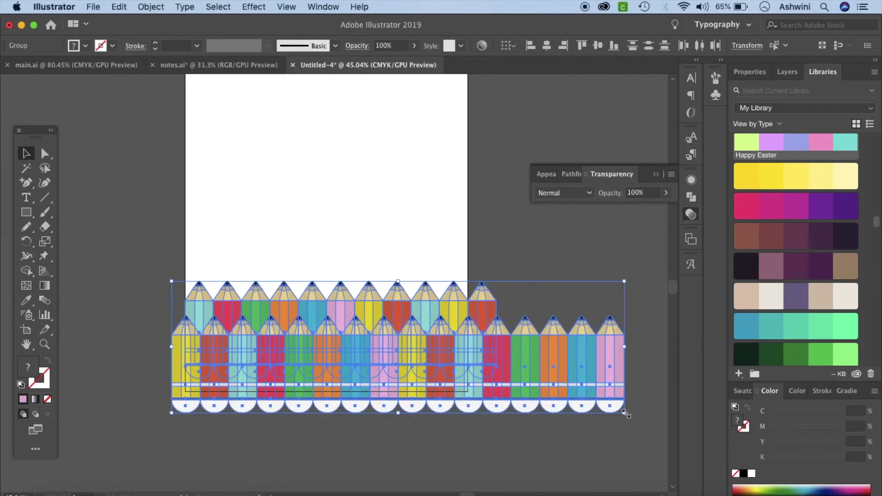
{"action": "left_click", "coordinate": [569, 438]}
{"action": "scroll", "coordinate": [576, 420], "scroll_direction": "up", "scroll_amount": 3}
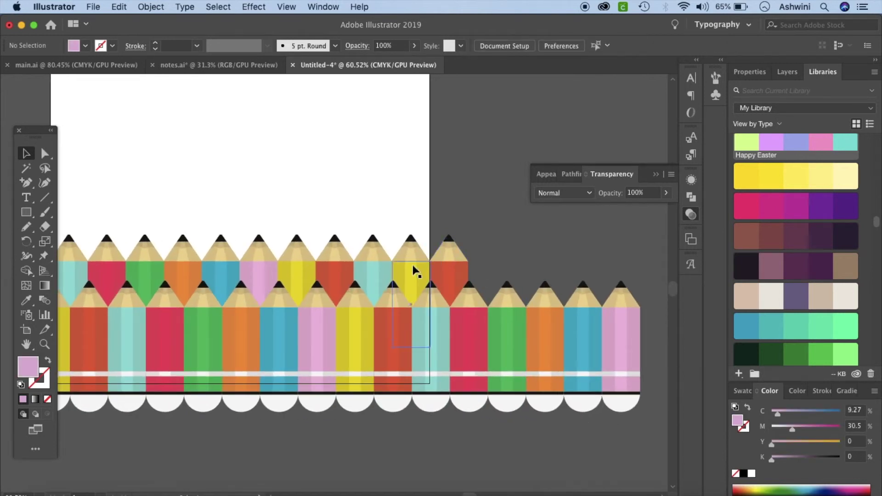
{"action": "scroll", "coordinate": [415, 272], "scroll_direction": "left", "scroll_amount": 4}
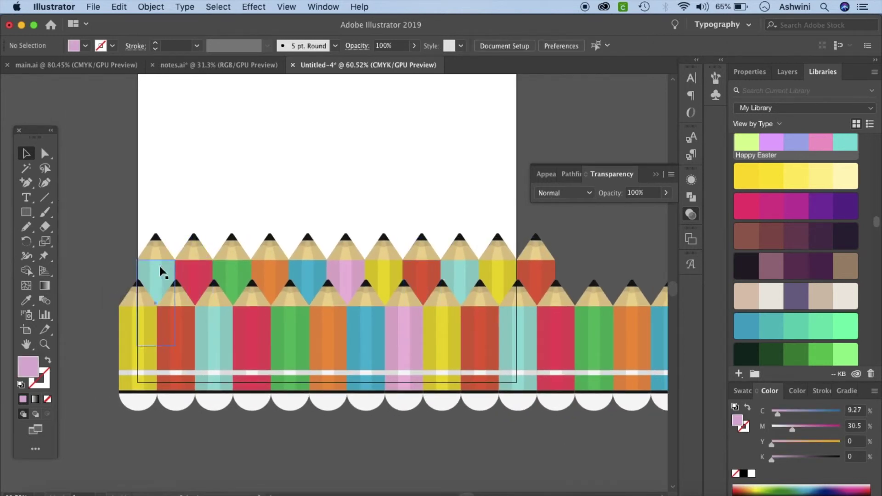
{"action": "scroll", "coordinate": [91, 272], "scroll_direction": "down", "scroll_amount": 3}
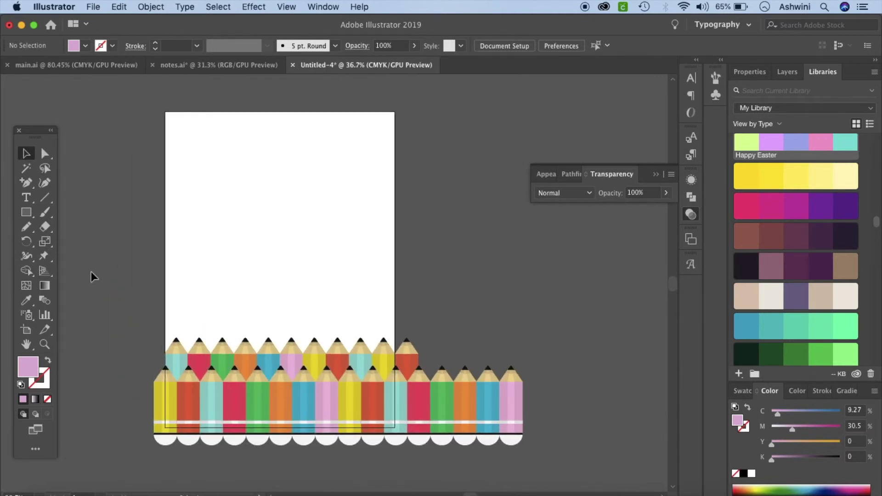
- Add a new layer beneath the pencils' layer and lock the pencils' layer
{"action": "left_click", "coordinate": [784, 75]}
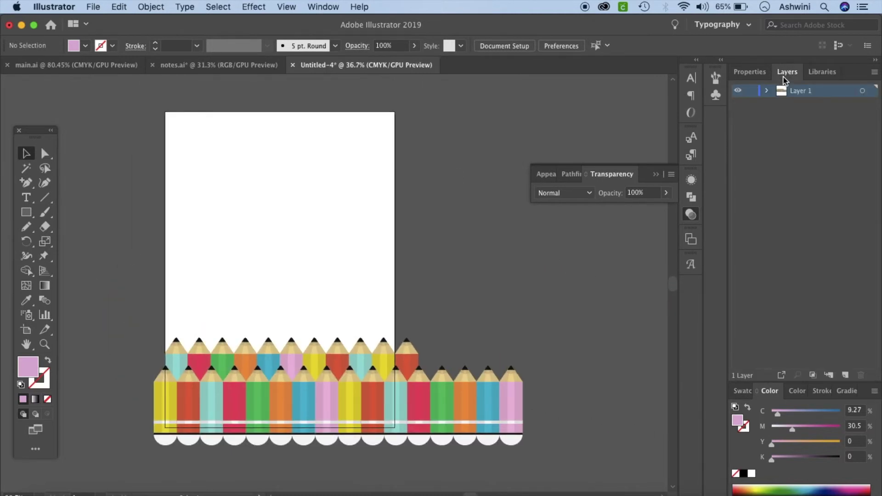
{"action": "left_click", "coordinate": [323, 7]}
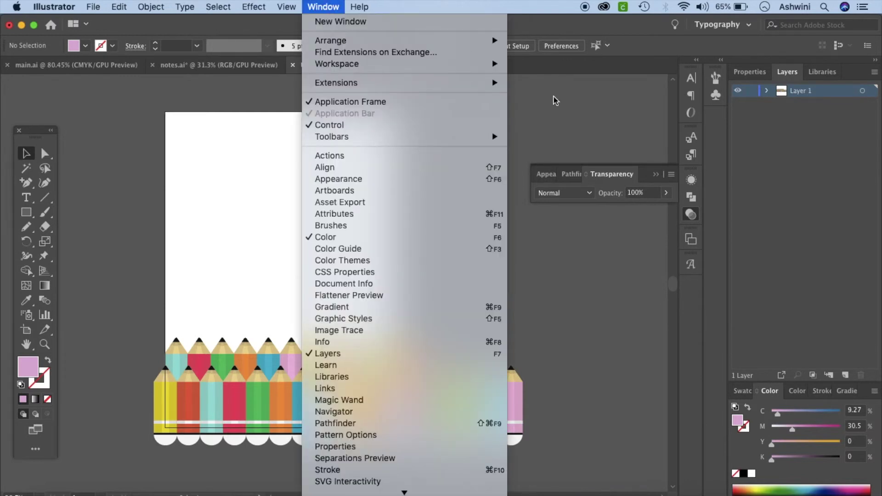
{"action": "left_click", "coordinate": [605, 276]}
{"action": "left_click", "coordinate": [845, 375]}
{"action": "left_click", "coordinate": [656, 174]}
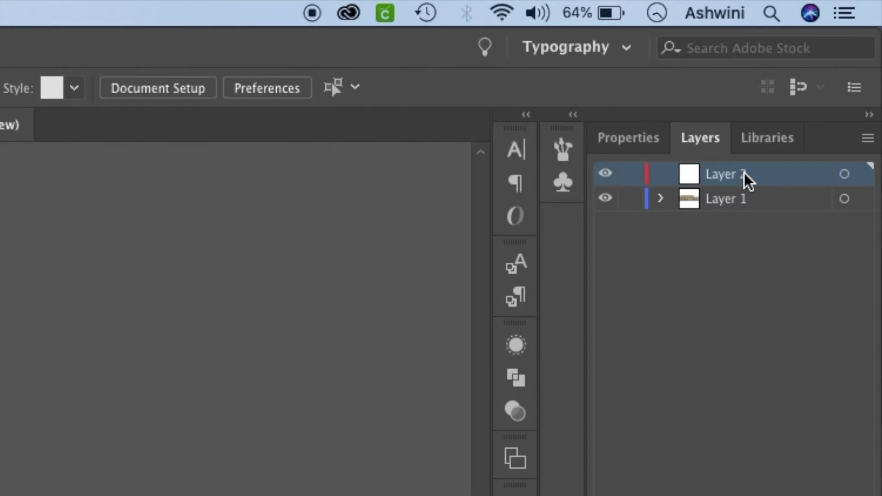
{"action": "left_click_drag", "start_coordinate": [810, 93], "coordinate": [793, 122]}
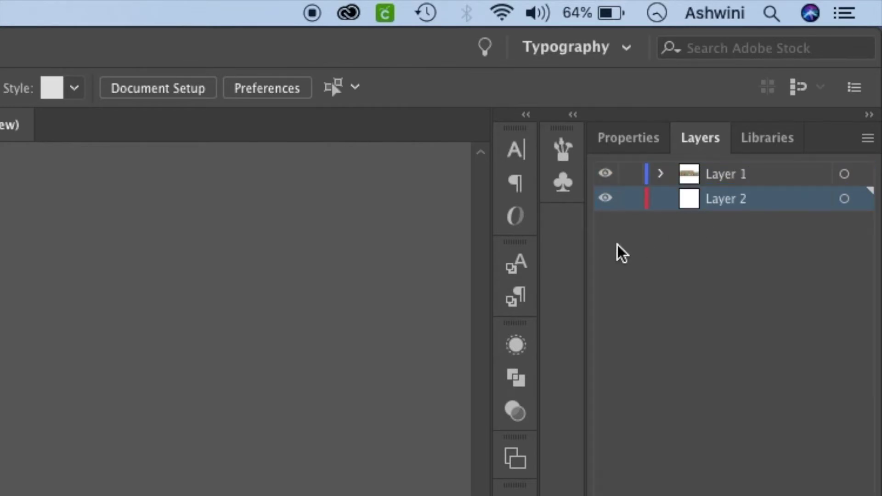
{"action": "left_click", "coordinate": [631, 176]}
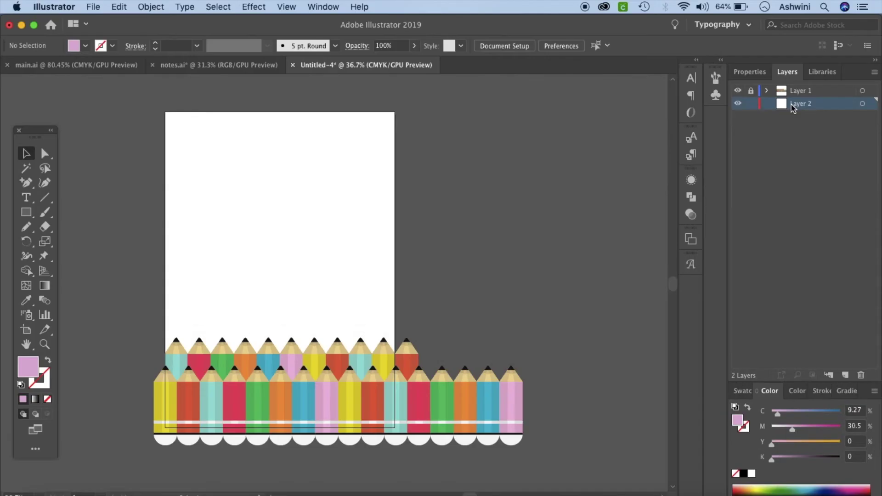
- Draw a white, strokeless rectangle slightly larger than the artboard on the new bottom layer, and lock that layer
{"action": "left_click", "coordinate": [26, 213]}
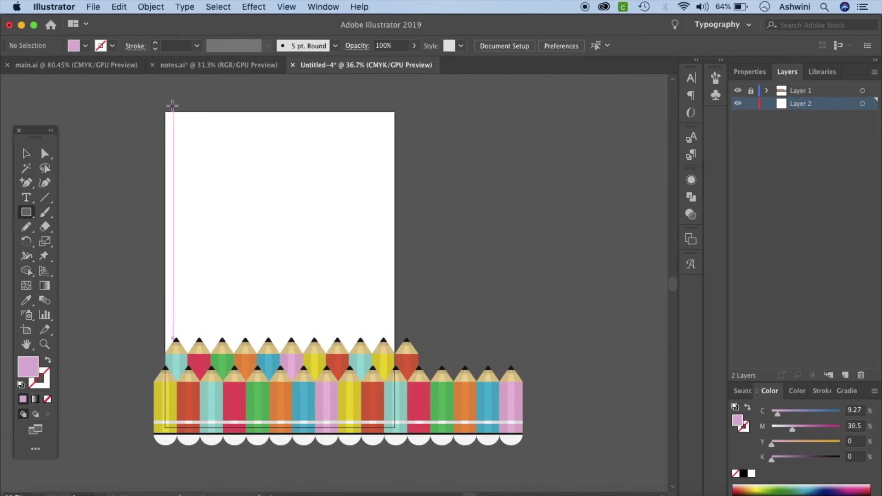
{"action": "mouse_move", "coordinate": [154, 98]}
{"action": "left_mouse_down"}
{"action": "mouse_move", "coordinate": [309, 406]}
{"action": "mouse_move", "coordinate": [413, 455]}
{"action": "left_mouse_up"}
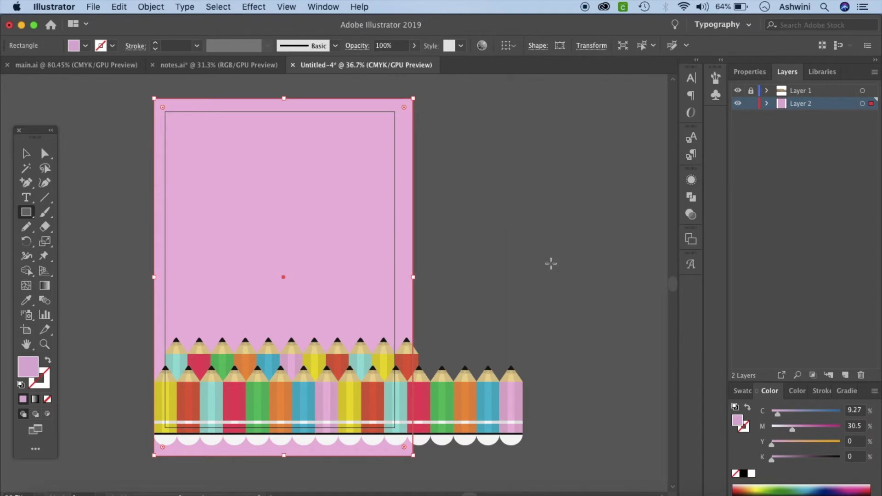
{"action": "left_click", "coordinate": [752, 475]}
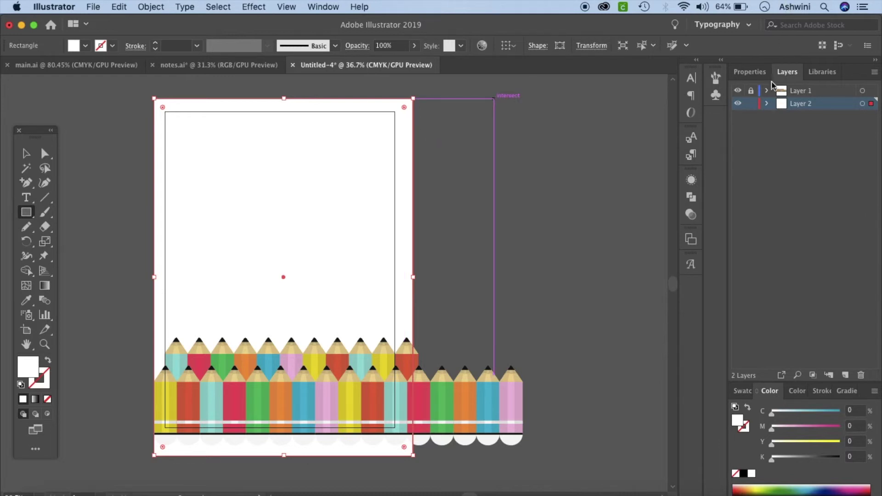
{"action": "left_click", "coordinate": [750, 105]}
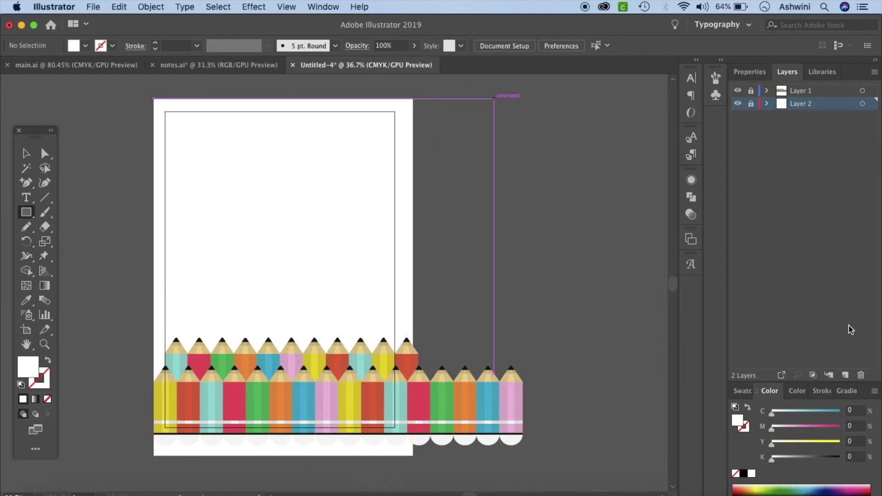
- Add a layer between the pencils and the white background and draw a horizontal line across the artboard near its upper edge
{"action": "left_click", "coordinate": [845, 375]}
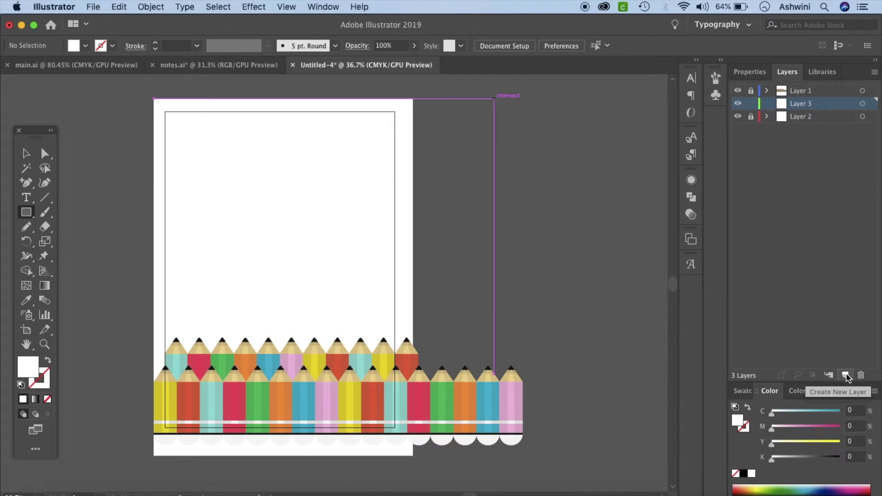
{"action": "left_click", "coordinate": [45, 198]}
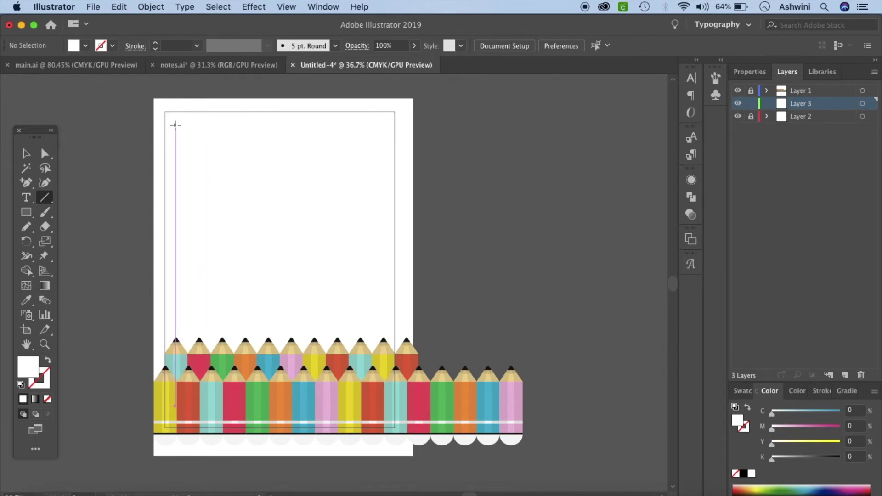
{"action": "left_click_drag", "start_coordinate": [175, 124], "coordinate": [387, 131]}
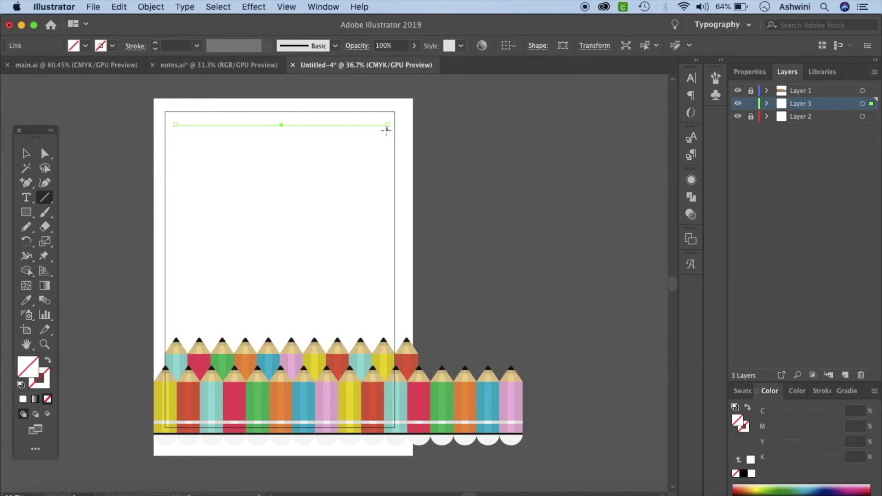
- Colour the line's stroke with the blue from The New Polish Illustration (Book) colour theme
{"action": "left_click", "coordinate": [44, 387]}
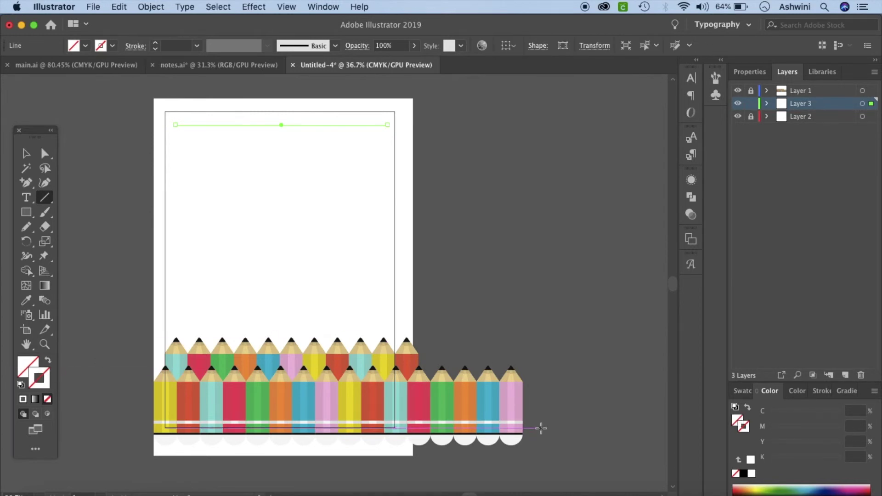
{"action": "left_click", "coordinate": [827, 72]}
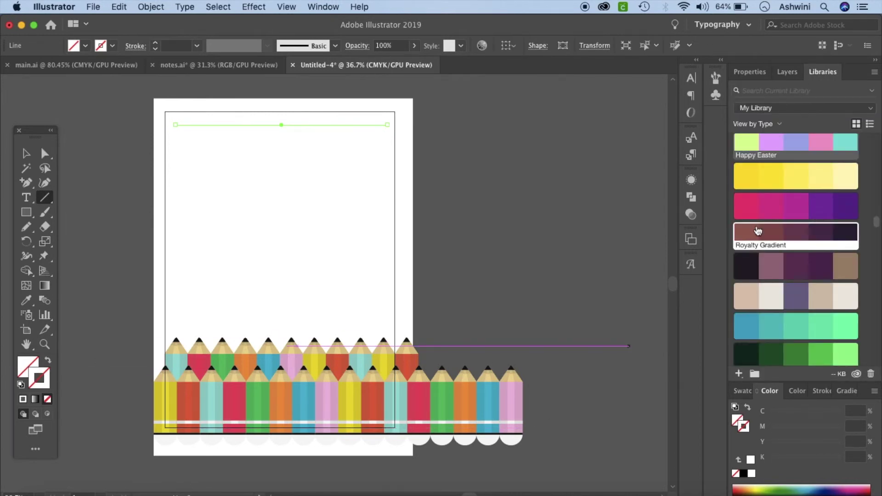
{"action": "scroll", "coordinate": [756, 225], "scroll_direction": "up", "scroll_amount": 10}
{"action": "scroll", "coordinate": [756, 225], "scroll_direction": "up", "scroll_amount": 5}
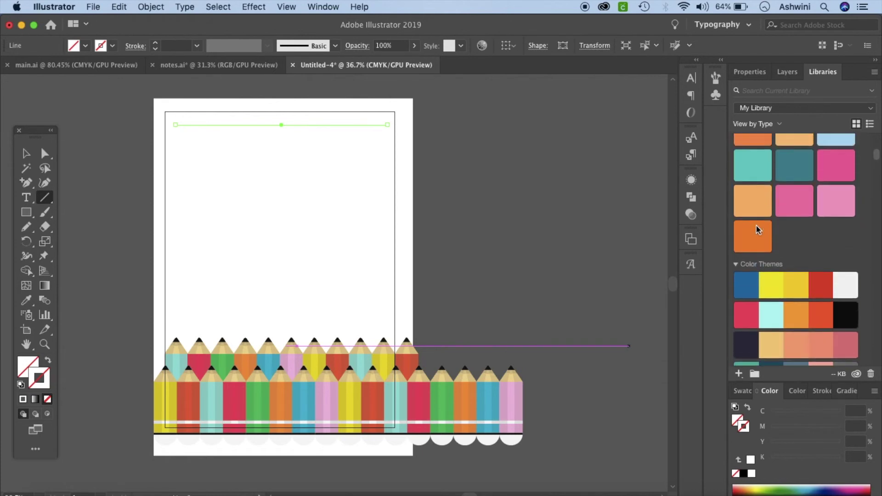
{"action": "left_click", "coordinate": [746, 280]}
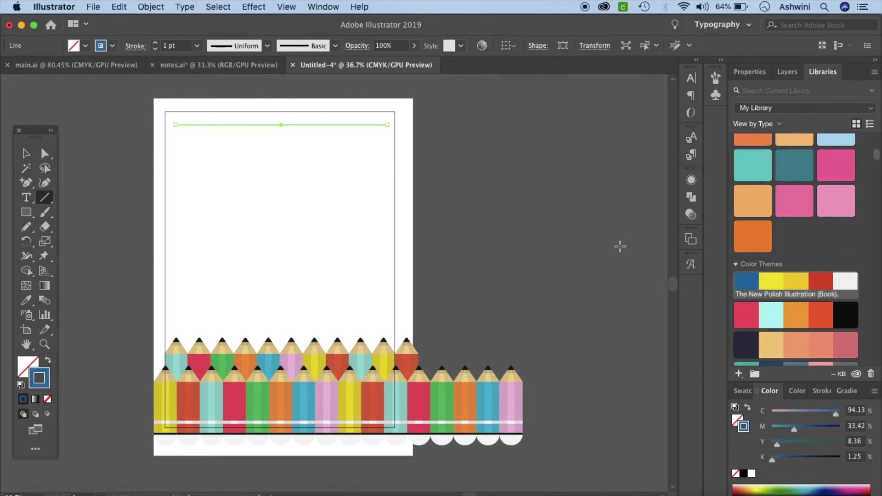
- Set the line's stroke to 0.5 pt with a round cap and round join, and make it dashed with a 4 pt dash
{"action": "left_click", "coordinate": [822, 392]}
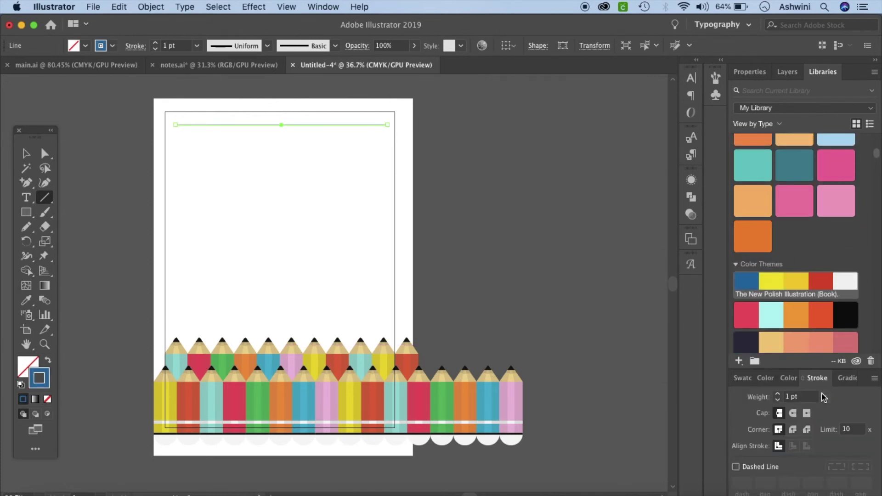
{"action": "left_click", "coordinate": [323, 7]}
{"action": "left_click", "coordinate": [323, 6]}
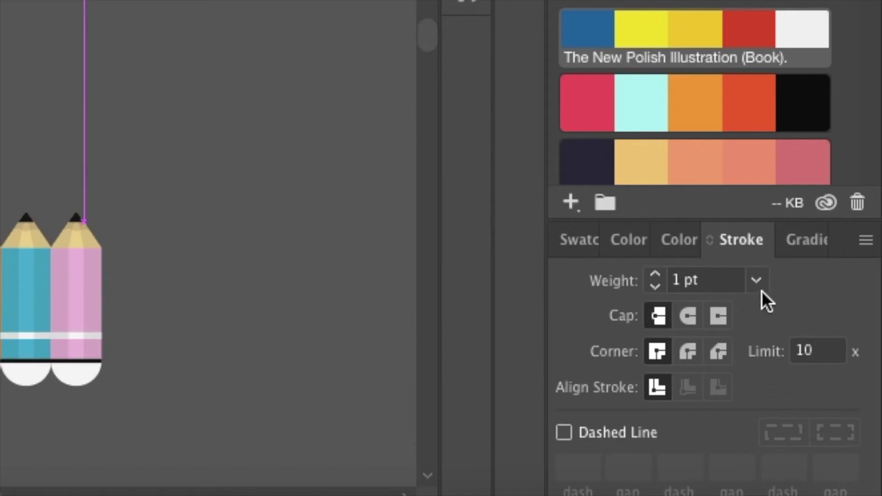
{"action": "left_click", "coordinate": [825, 398]}
{"action": "left_click", "coordinate": [796, 0]}
{"action": "left_click", "coordinate": [688, 320]}
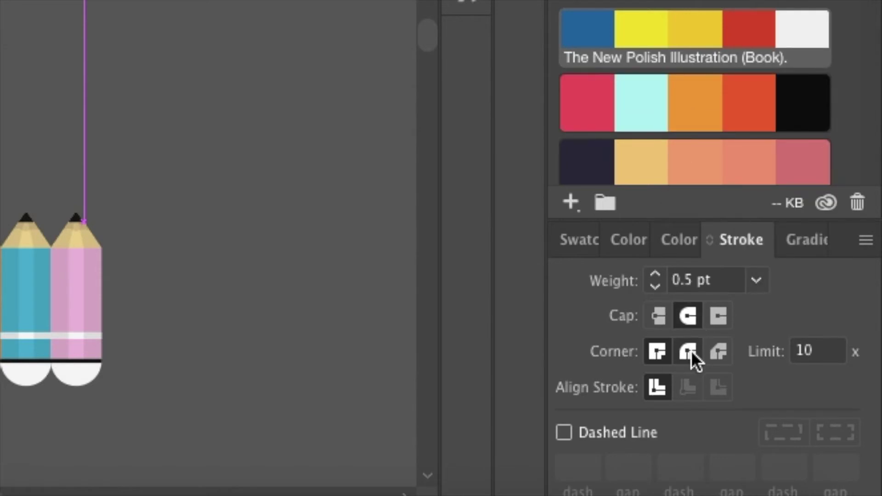
{"action": "left_click", "coordinate": [689, 352]}
{"action": "left_click", "coordinate": [564, 433]}
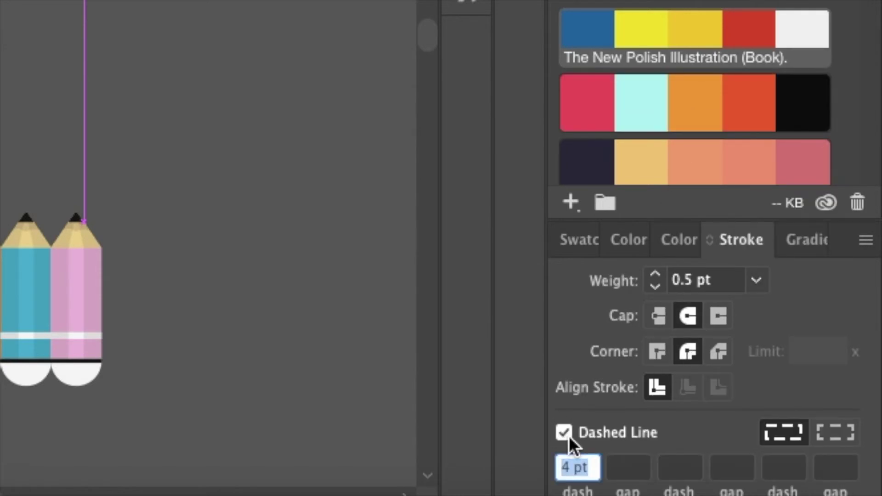
{"action": "left_click", "coordinate": [847, 439]}
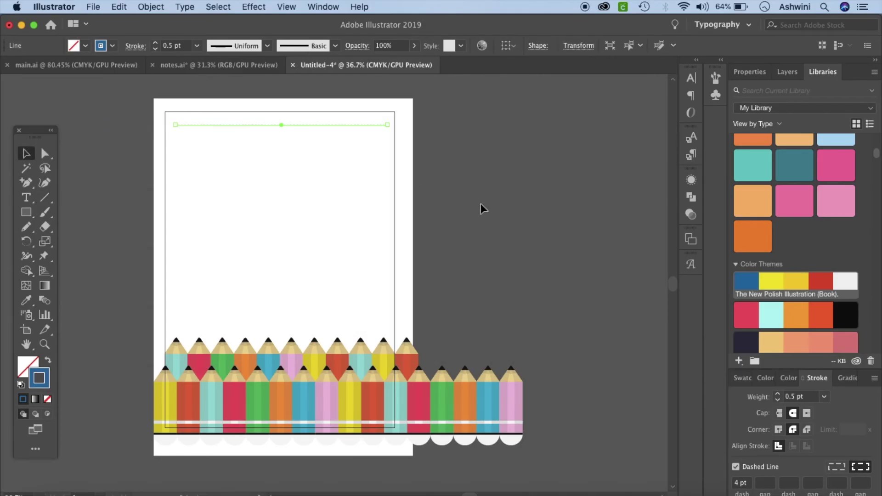
{"action": "left_click", "coordinate": [494, 214]}
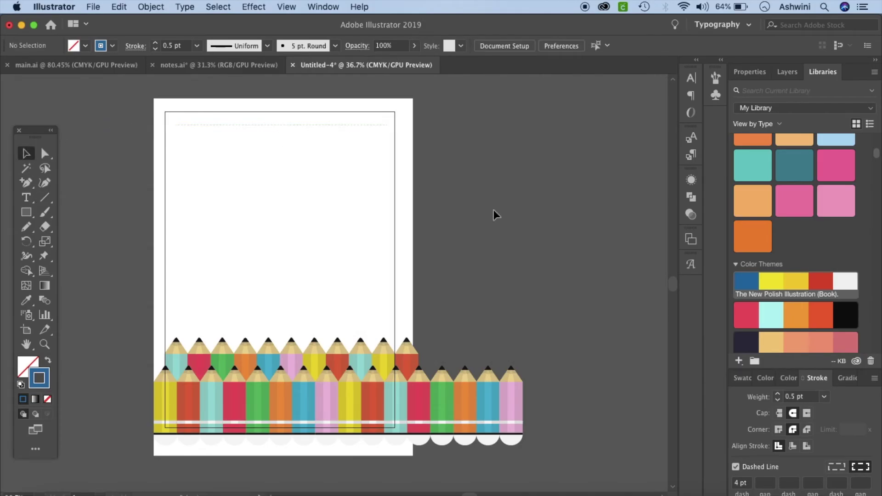
- Copy the dashed line straight down to place a second ruled line a short distance below the first
{"action": "scroll", "coordinate": [327, 152], "scroll_direction": "up", "scroll_amount": 5}
{"action": "scroll", "coordinate": [328, 148], "scroll_direction": "left", "scroll_amount": 4}
{"action": "scroll", "coordinate": [328, 148], "scroll_direction": "up", "scroll_amount": 3}
{"action": "left_click", "coordinate": [348, 180]}
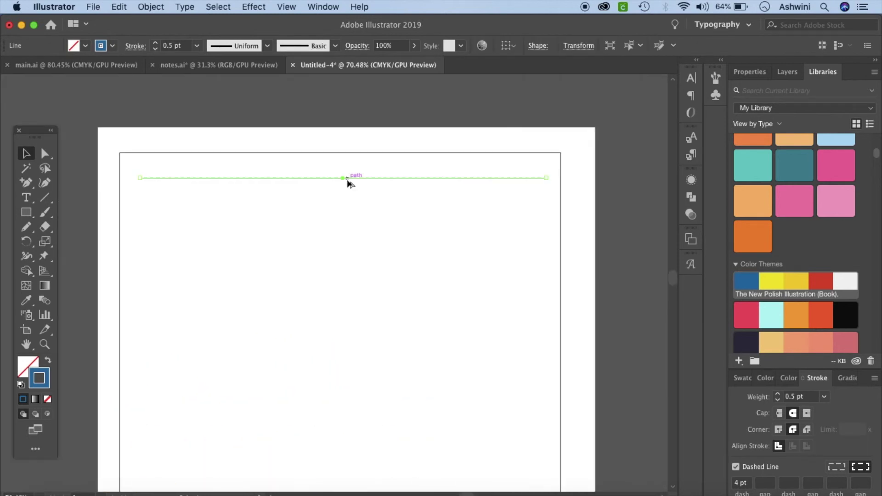
{"action": "left_click_drag", "start_coordinate": [347, 180], "coordinate": [348, 201]}
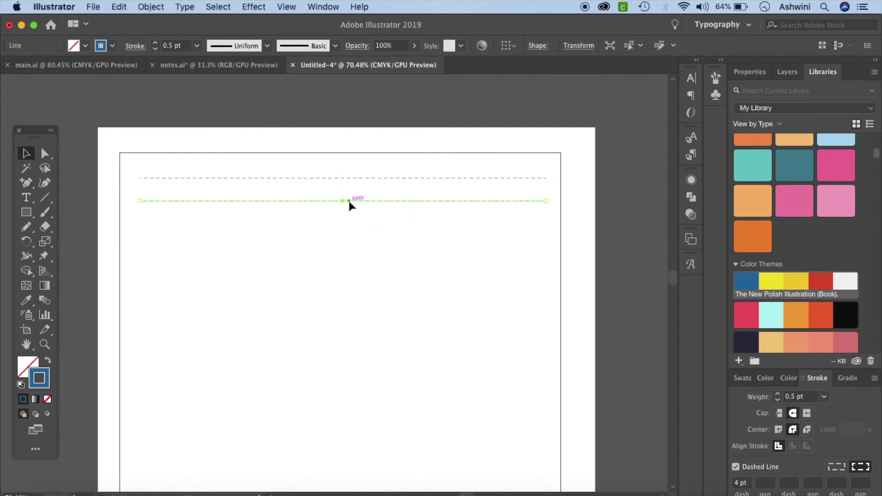
- Repeat the line copy at the same spacing until evenly spaced dashed lines run down the page to behind the pencils
{"action": "key", "text": "super+d"}
{"action": "key", "text": "super+d"}
{"action": "key", "text": "super+d"}
{"action": "key", "text": "super+d"}
{"action": "key", "text": "super+d"}
{"action": "key", "text": "super+d"}
{"action": "key", "text": "super+d"}
{"action": "key", "text": "super+d"}
{"action": "key", "text": "super+d"}
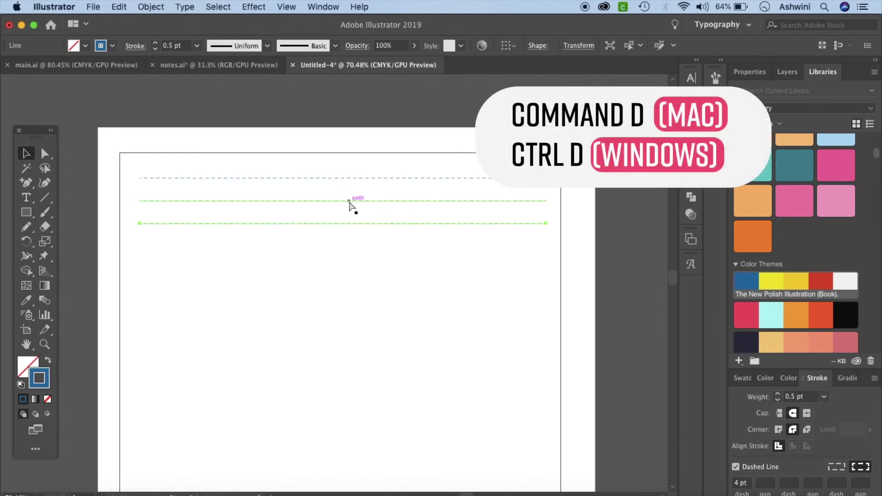
{"action": "scroll", "coordinate": [349, 202], "scroll_direction": "down", "scroll_amount": 5}
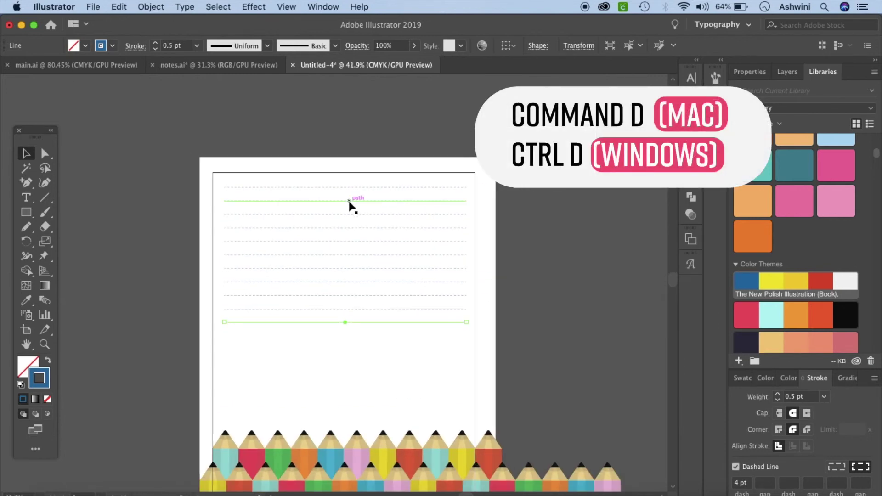
{"action": "scroll", "coordinate": [350, 202], "scroll_direction": "down", "scroll_amount": 3}
{"action": "key", "text": "super+d"}
{"action": "key", "text": "super+d"}
{"action": "key", "text": "super+d"}
{"action": "key", "text": "super+d"}
{"action": "key", "text": "super+d"}
{"action": "key", "text": "super+d"}
{"action": "key", "text": "super+d"}
{"action": "key", "text": "super+d"}
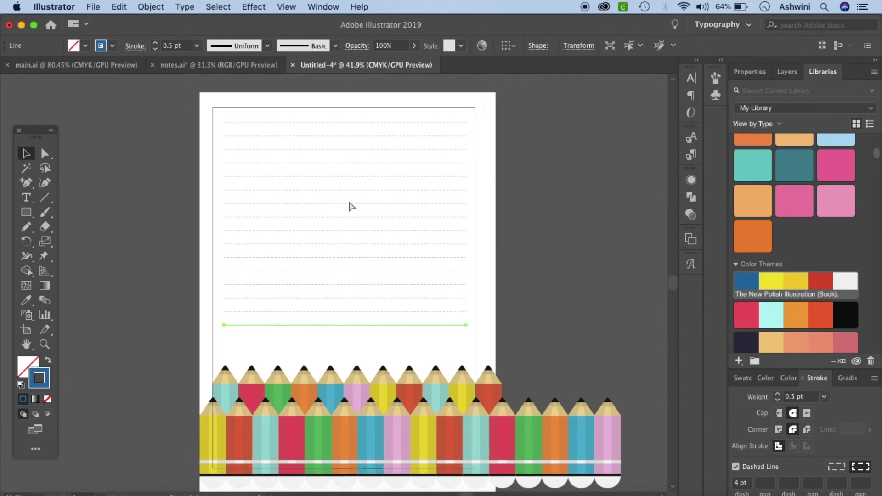
{"action": "left_click", "coordinate": [529, 241]}
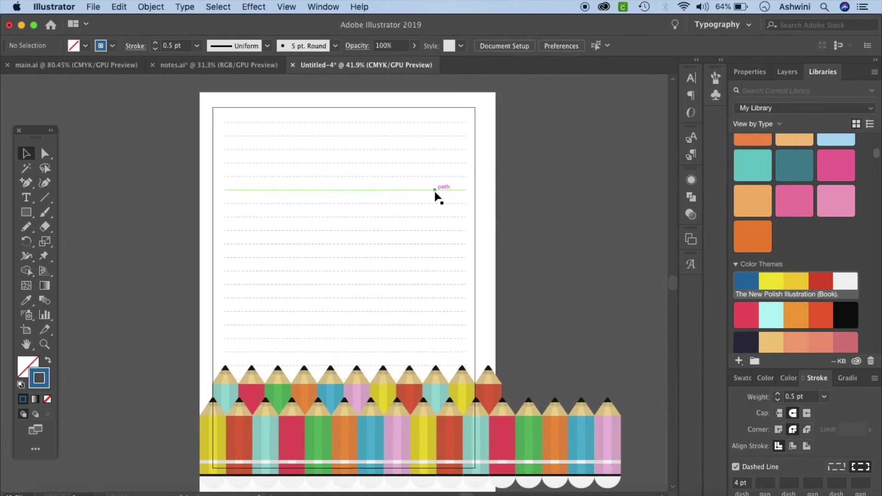
- Group all the dashed lines and lock their layer
{"action": "left_click", "coordinate": [787, 73]}
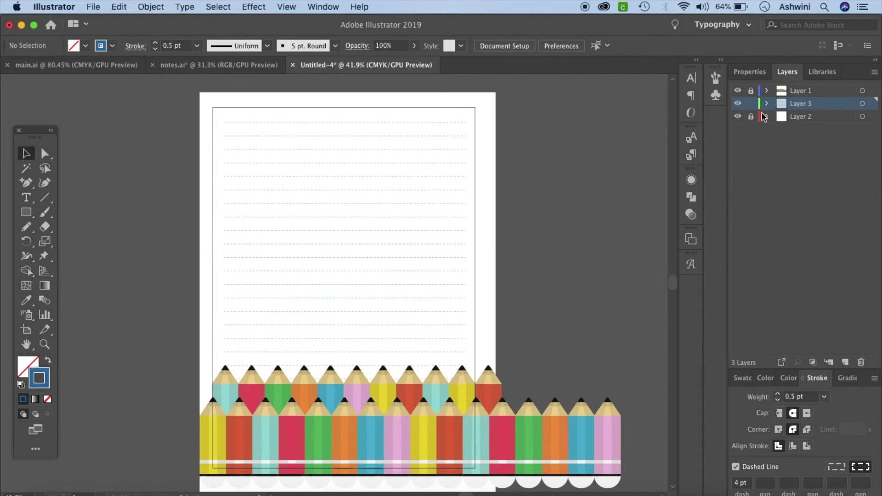
{"action": "left_click", "coordinate": [751, 116]}
{"action": "key", "text": "super+a"}
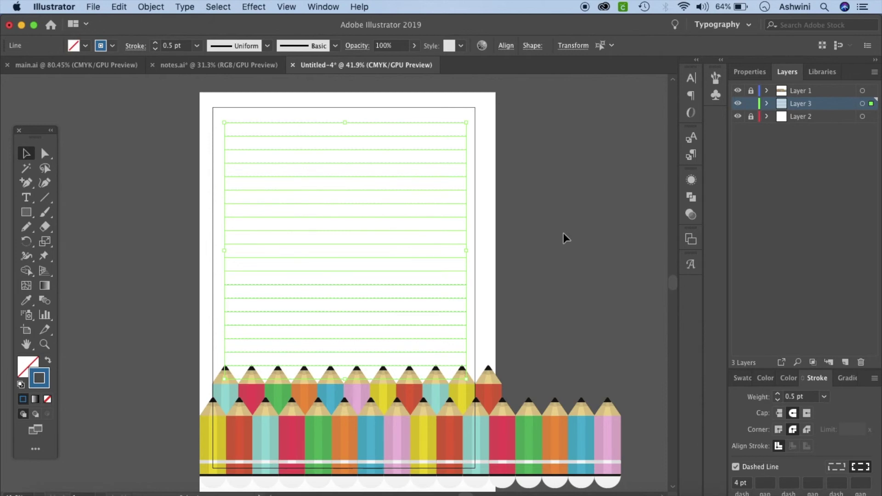
{"action": "key", "text": "super+g"}
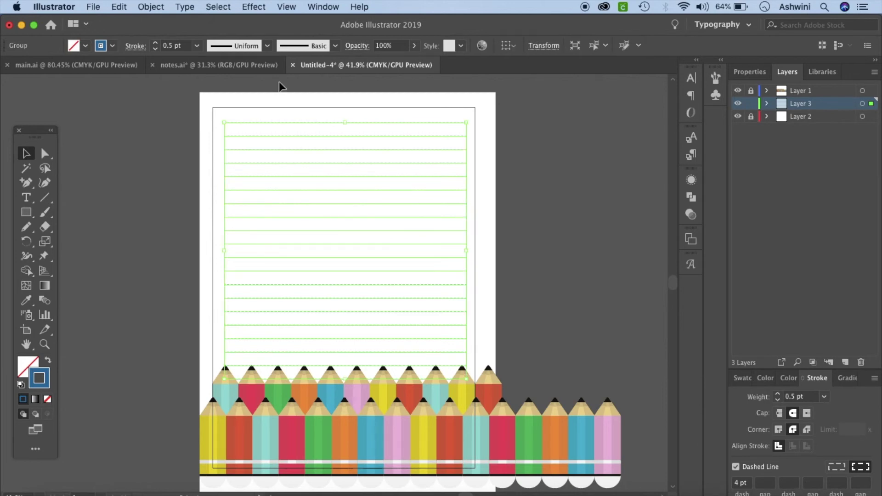
{"action": "key", "text": "shift+super+a"}
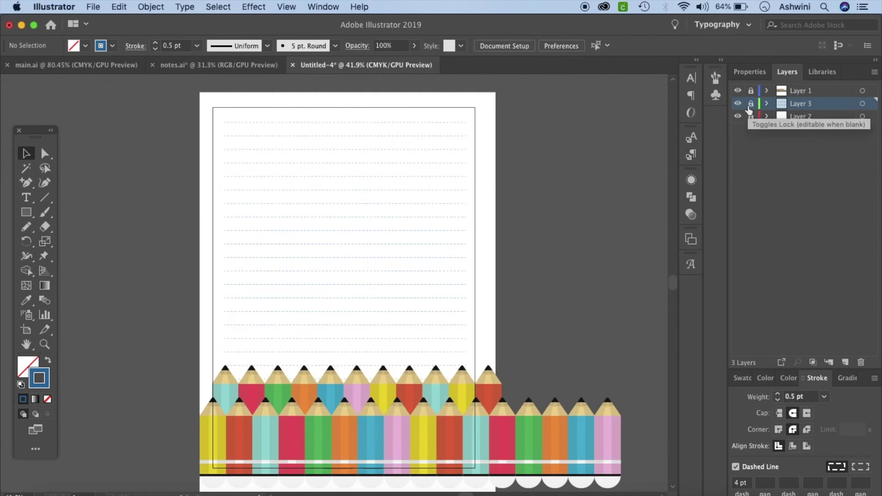
- Add a new layer above the dashed lines' layer and check the eraser artwork in the notes.ai document
{"action": "left_click", "coordinate": [846, 362]}
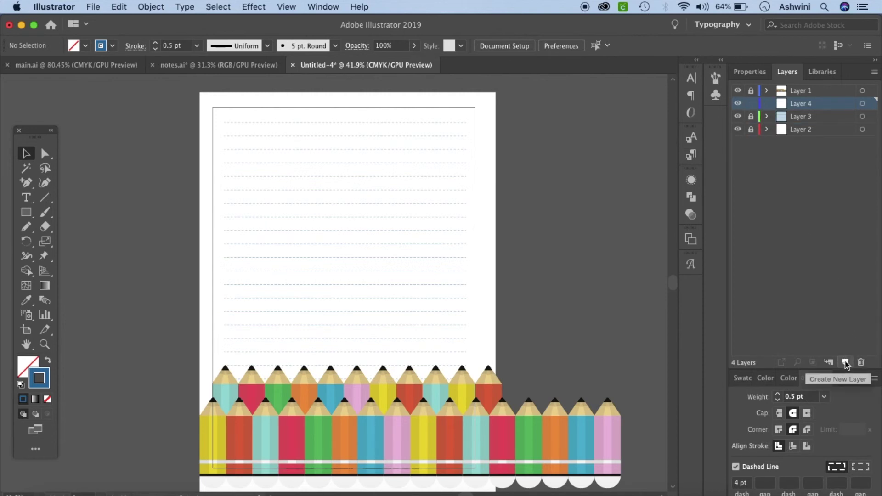
{"action": "left_click", "coordinate": [169, 64]}
{"action": "left_click", "coordinate": [434, 331]}
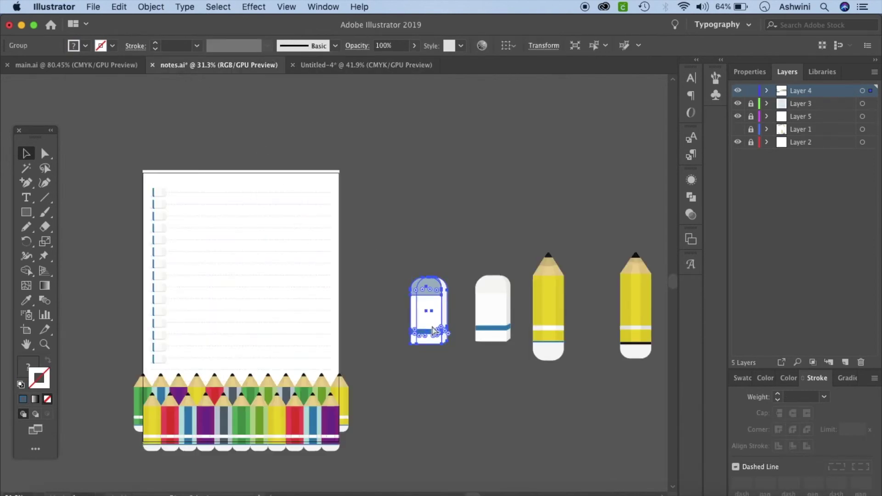
{"action": "left_click", "coordinate": [366, 65]}
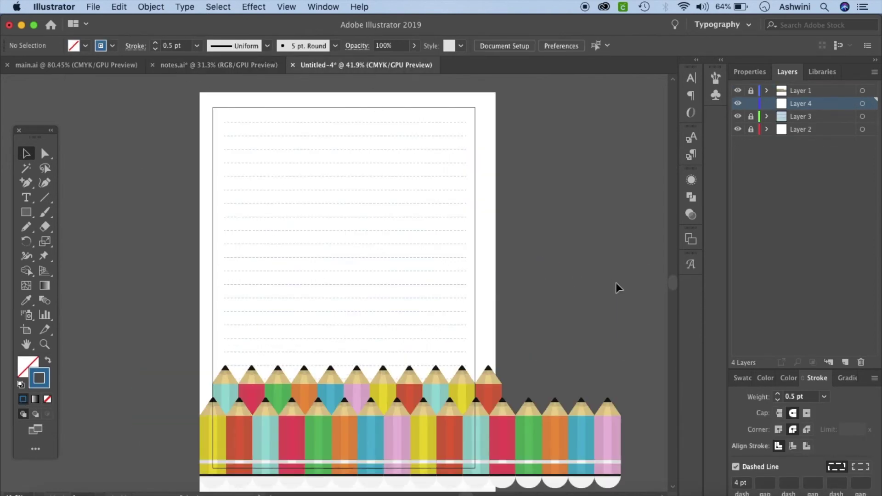
- Paste the eraser artwork onto the new layer and rotate it 90 degrees clockwise so its grey end faces right
{"action": "key", "text": "super+v"}
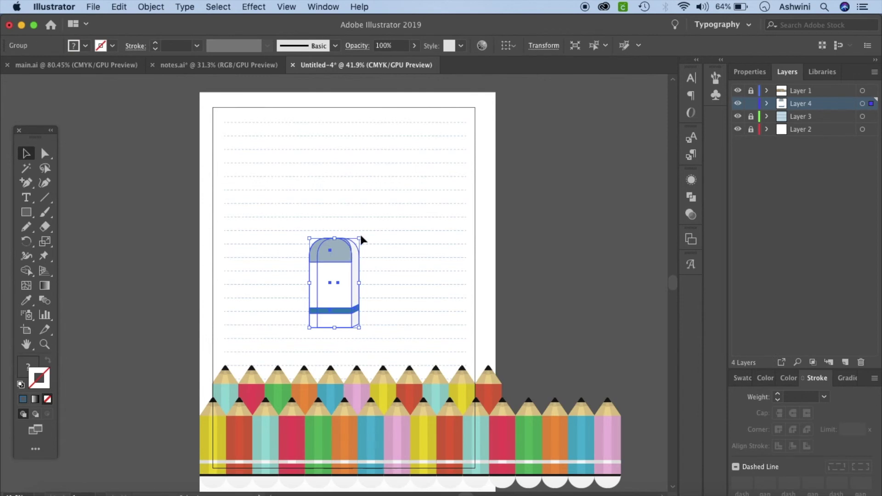
{"action": "mouse_move", "coordinate": [362, 236]}
{"action": "left_mouse_down"}
{"action": "mouse_move", "coordinate": [400, 274]}
{"action": "mouse_move", "coordinate": [410, 313]}
{"action": "left_mouse_up"}
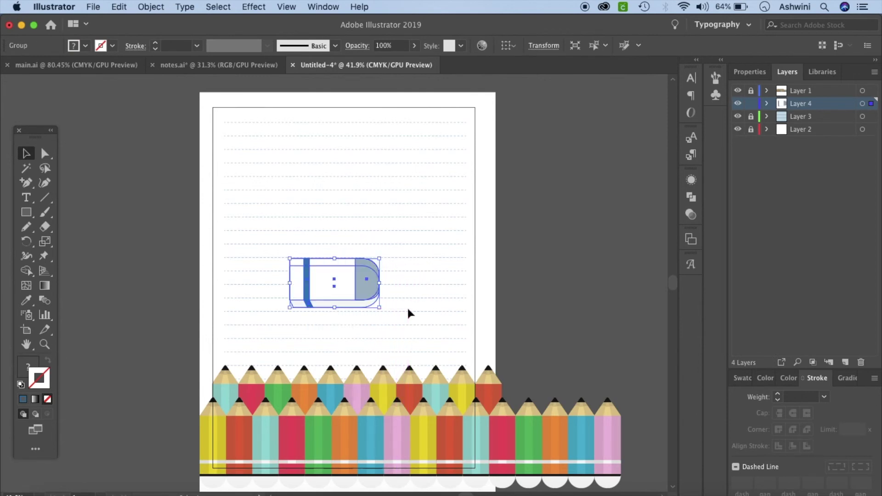
{"action": "left_click", "coordinate": [575, 316]}
- Scale the eraser down proportionally to fit the line spacing and position it over the start of the first dashed line
{"action": "left_click", "coordinate": [363, 281]}
{"action": "mouse_move", "coordinate": [380, 307]}
{"action": "left_mouse_down"}
{"action": "mouse_move", "coordinate": [319, 275]}
{"action": "mouse_move", "coordinate": [242, 128]}
{"action": "left_mouse_up"}
{"action": "scroll", "coordinate": [240, 114], "scroll_direction": "up", "scroll_amount": 5}
{"action": "scroll", "coordinate": [240, 113], "scroll_direction": "left", "scroll_amount": 1}
{"action": "scroll", "coordinate": [240, 113], "scroll_direction": "up", "scroll_amount": 2}
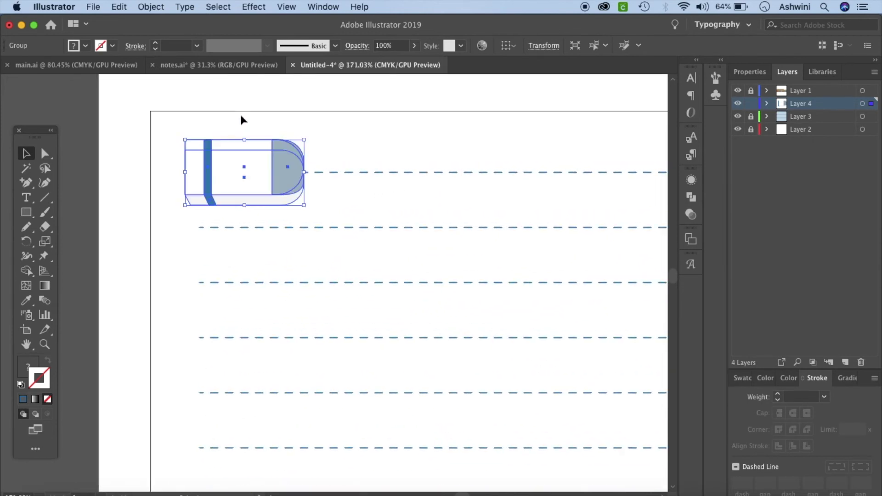
{"action": "left_click_drag", "start_coordinate": [304, 205], "coordinate": [285, 194]}
{"action": "mouse_move", "coordinate": [243, 168]}
{"action": "left_mouse_down"}
{"action": "mouse_move", "coordinate": [255, 171]}
{"action": "mouse_move", "coordinate": [246, 171]}
{"action": "left_mouse_up"}
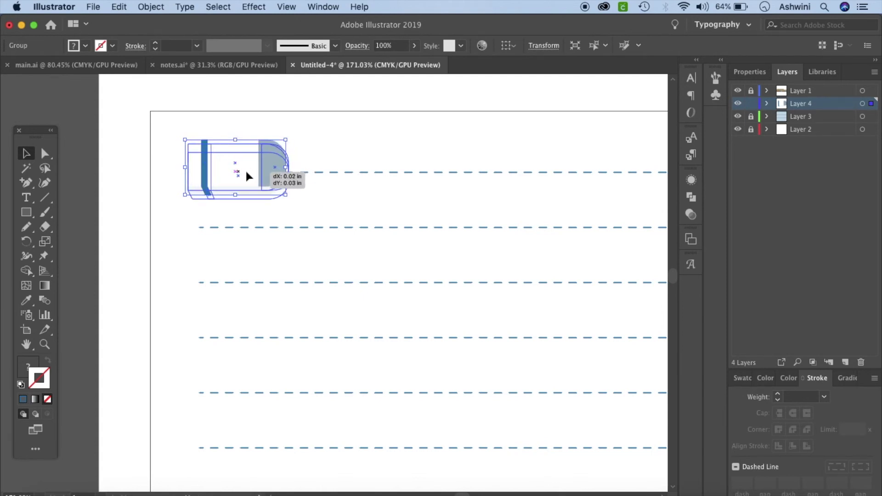
{"action": "left_click_drag", "start_coordinate": [246, 172], "coordinate": [246, 172]}
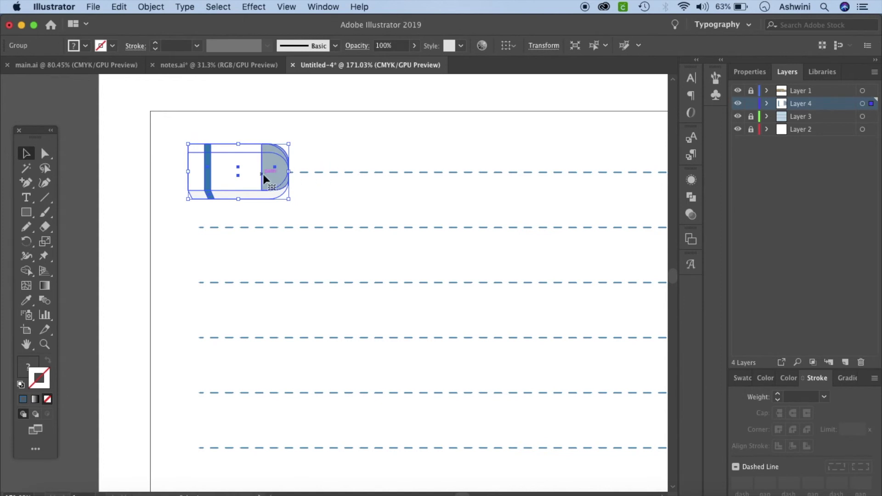
{"action": "left_click_drag", "start_coordinate": [288, 198], "coordinate": [274, 191]}
{"action": "left_click_drag", "start_coordinate": [237, 163], "coordinate": [241, 167]}
{"action": "left_click", "coordinate": [317, 189]}
{"action": "left_click", "coordinate": [262, 176]}
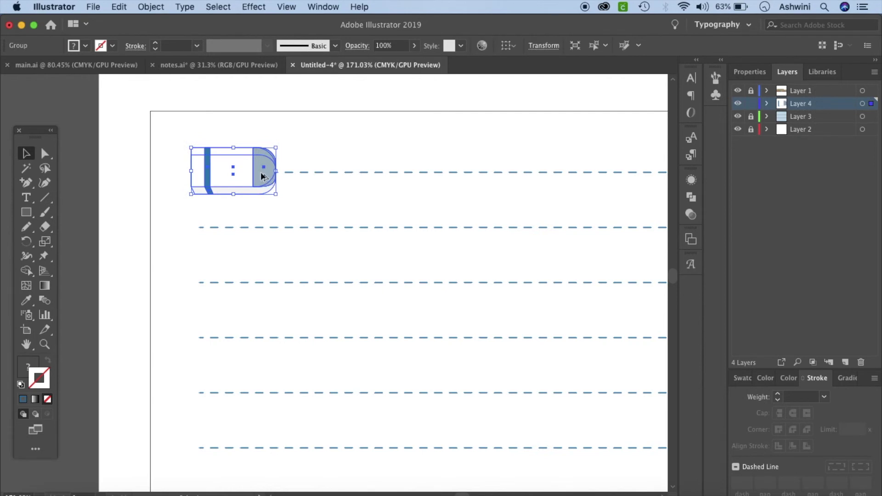
- Copy the eraser 0.42 in straight down and repeat the copy until a column of erasers reaches the pencils
{"action": "left_click_drag", "start_coordinate": [261, 173], "coordinate": [263, 232]}
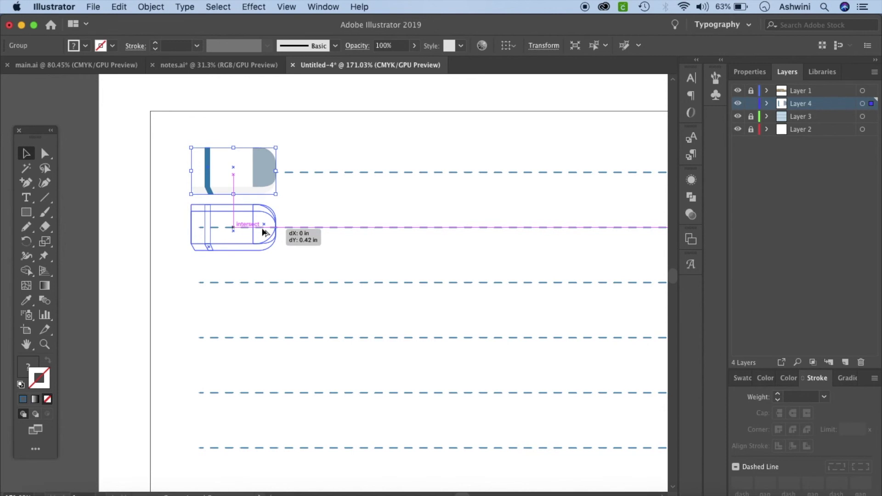
{"action": "left_click_drag", "start_coordinate": [263, 232], "coordinate": [263, 232]}
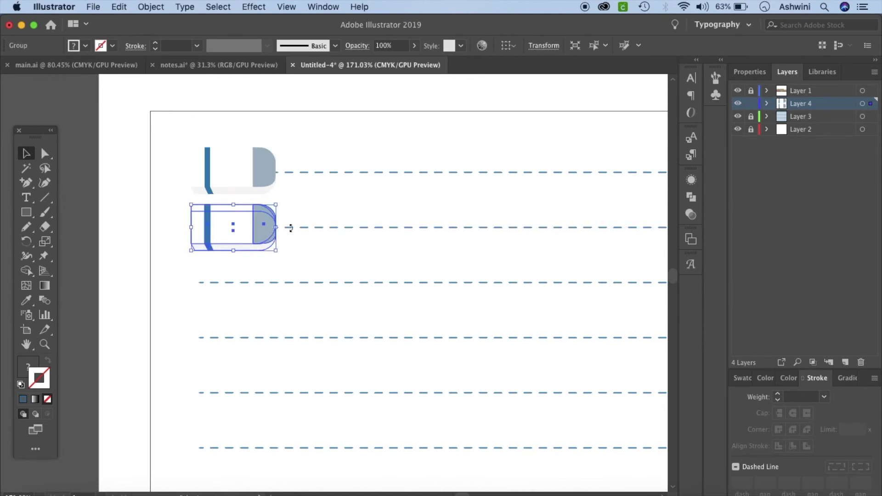
{"action": "key", "text": "super+d"}
{"action": "key", "text": "super+d"}
{"action": "key", "text": "super+d"}
{"action": "key", "text": "super+d"}
{"action": "key", "text": "super+d"}
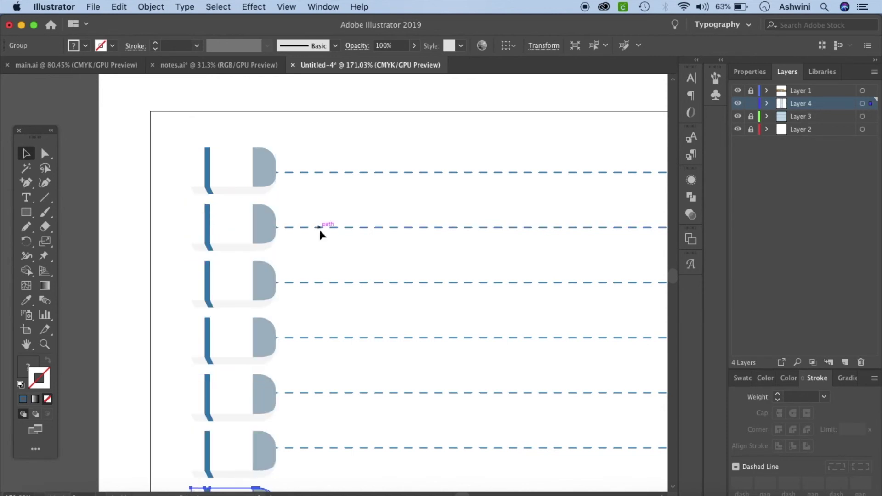
{"action": "scroll", "coordinate": [319, 230], "scroll_direction": "down", "scroll_amount": 5}
{"action": "scroll", "coordinate": [320, 232], "scroll_direction": "down", "scroll_amount": 5}
{"action": "key", "text": "super+d"}
{"action": "key", "text": "super+d"}
{"action": "key", "text": "super+d"}
{"action": "key", "text": "super+d"}
{"action": "key", "text": "super+d"}
{"action": "key", "text": "super+d"}
{"action": "key", "text": "super+d"}
{"action": "key", "text": "super+d"}
{"action": "key", "text": "super+d"}
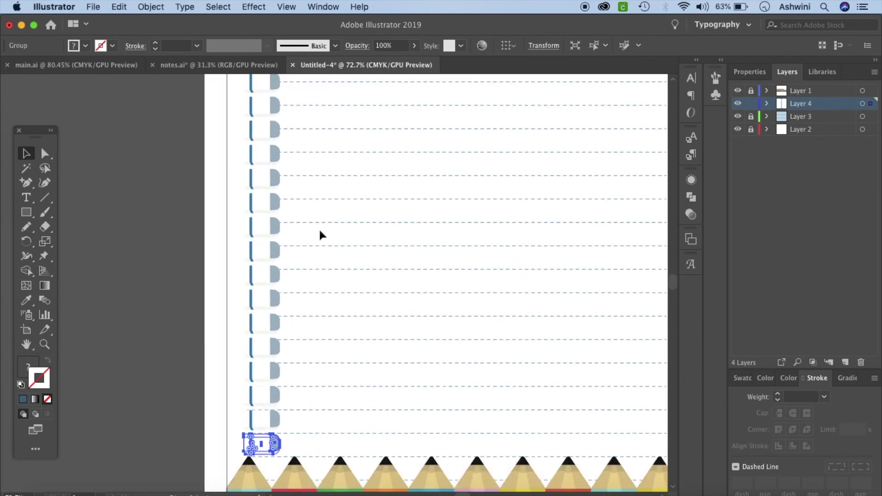
- Deselect the erasers, lock their layer and unlock the dashed lines' layer
{"action": "left_click", "coordinate": [185, 252]}
{"action": "scroll", "coordinate": [184, 249], "scroll_direction": "down", "scroll_amount": 5}
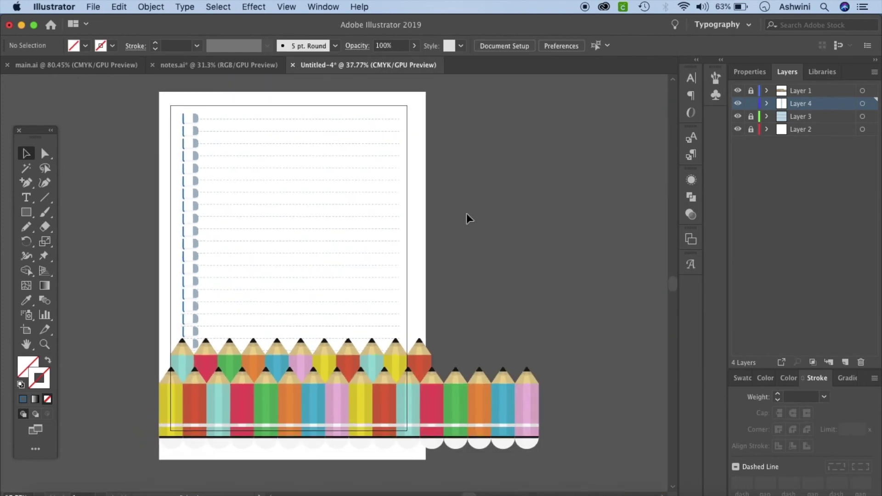
{"action": "scroll", "coordinate": [563, 239], "scroll_direction": "up", "scroll_amount": 3}
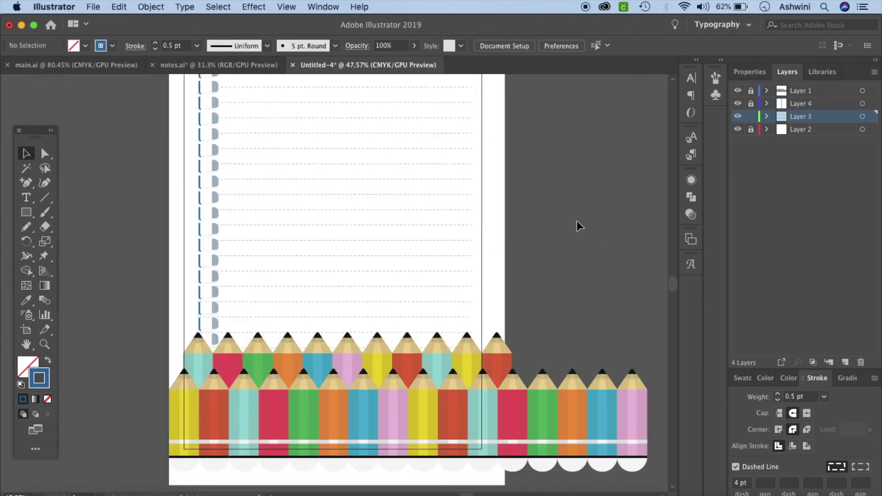
{"action": "scroll", "coordinate": [577, 221], "scroll_direction": "down", "scroll_amount": 3}
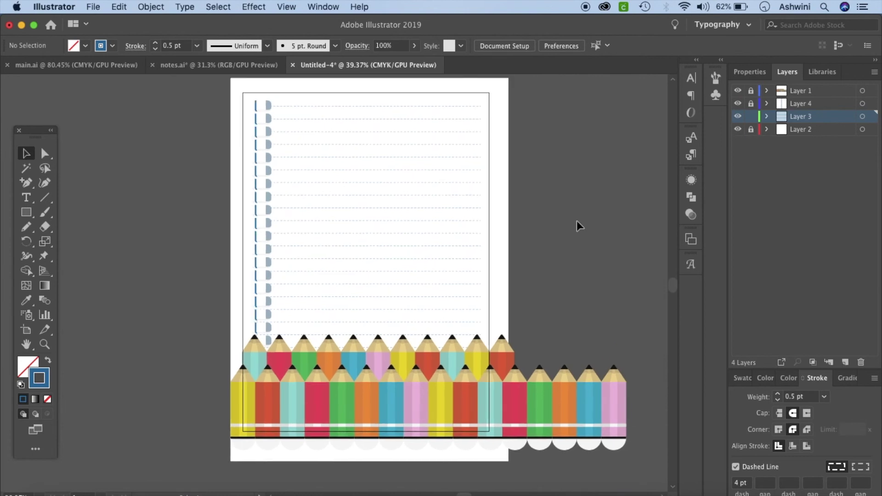
{"action": "scroll", "coordinate": [577, 220], "scroll_direction": "up", "scroll_amount": 1}
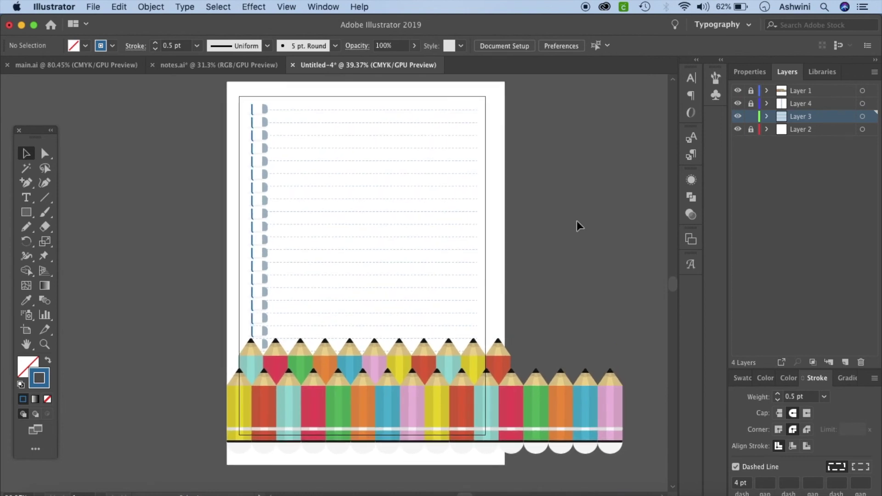
- Save a copy of the page named tutorial in Adobe PDF format in the Stationery folder
{"action": "left_click", "coordinate": [101, 8]}
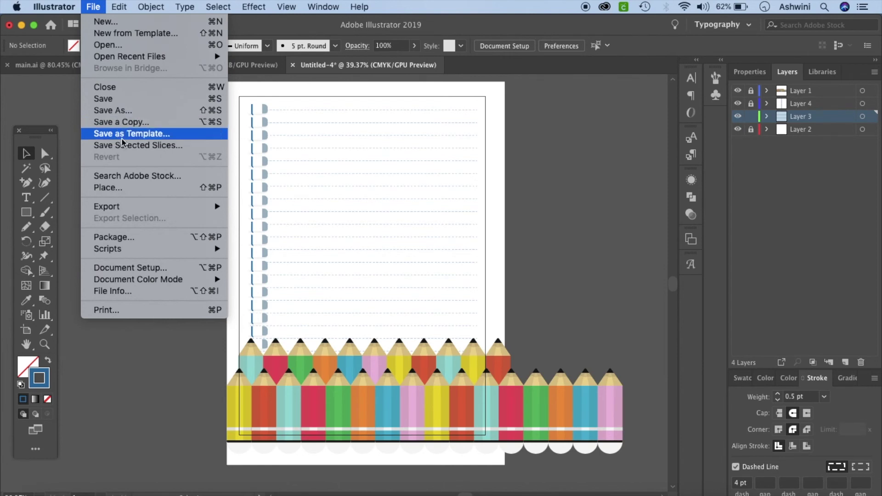
{"action": "left_click", "coordinate": [154, 363]}
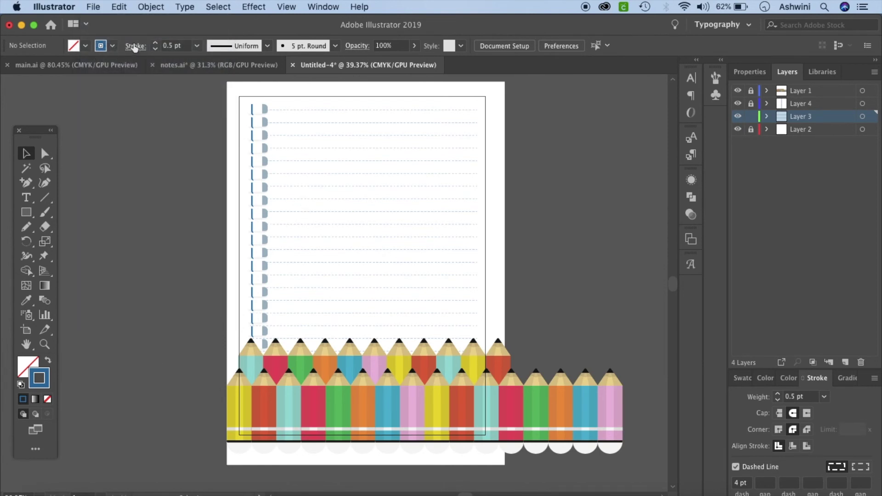
{"action": "left_click", "coordinate": [102, 8]}
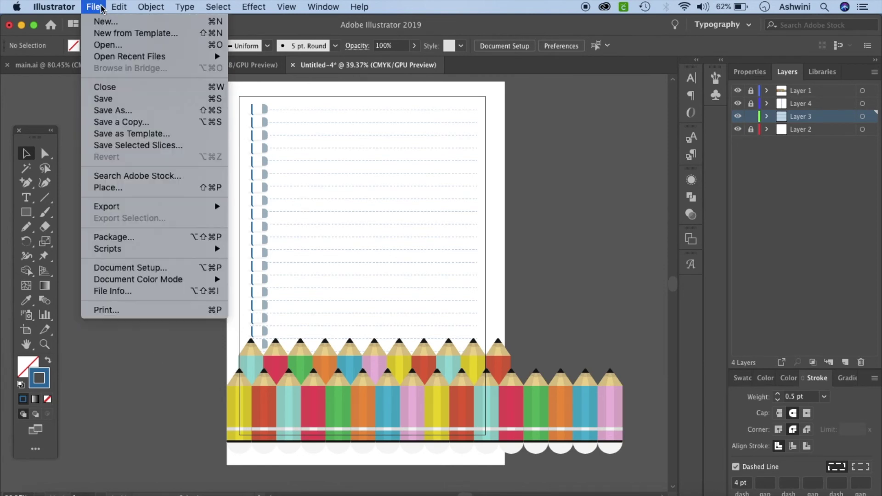
{"action": "left_click", "coordinate": [123, 123]}
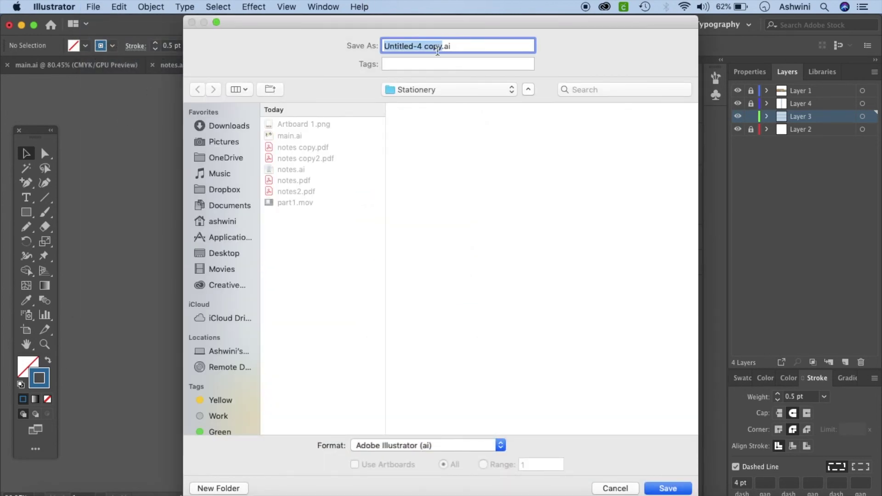
{"action": "type", "text": "tutorial"}
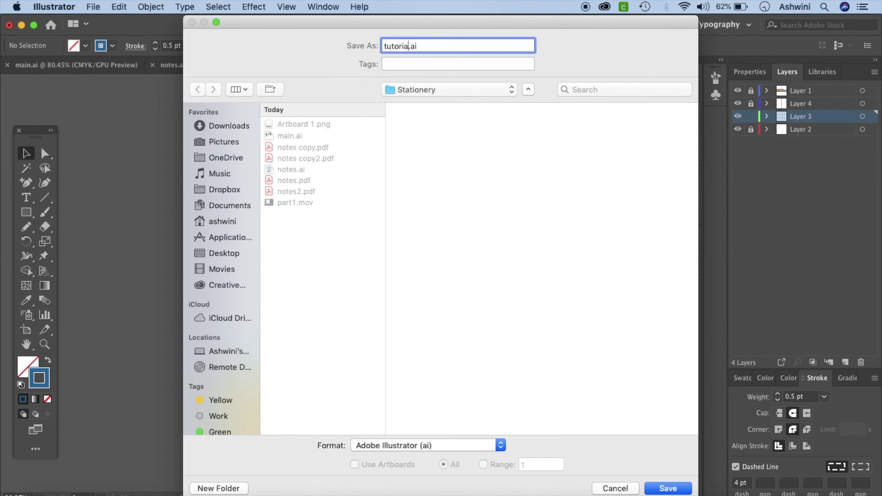
{"action": "left_click", "coordinate": [446, 445]}
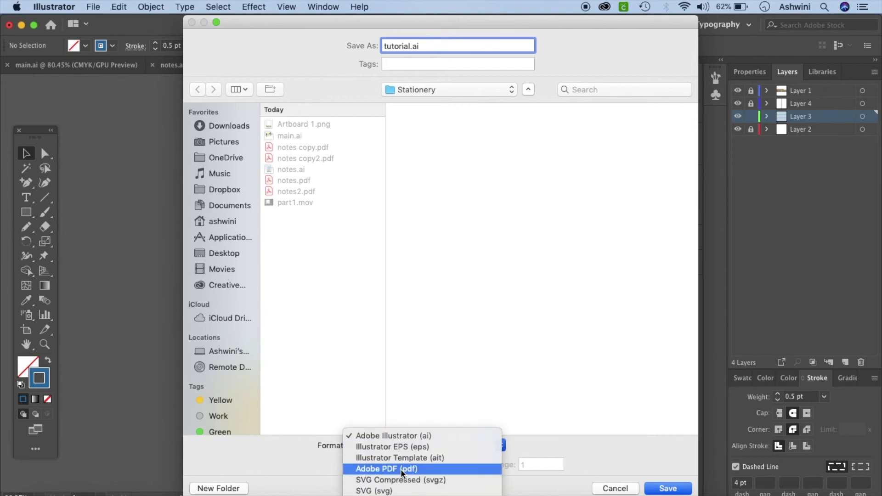
{"action": "left_click", "coordinate": [401, 470]}
{"action": "left_click", "coordinate": [667, 489]}
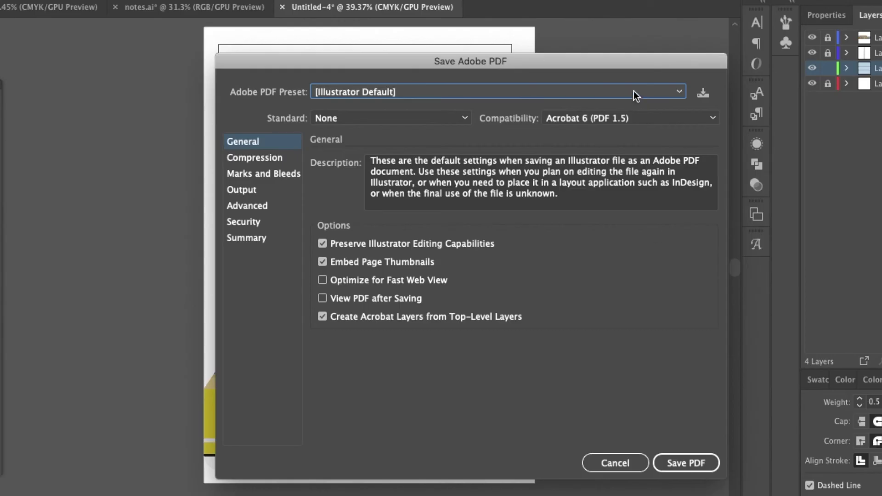
- Choose the High Quality Print preset for the PDF and turn off Preserve Illustrator Editing Capabilities
{"action": "left_click", "coordinate": [634, 91]}
{"action": "left_click", "coordinate": [369, 178]}
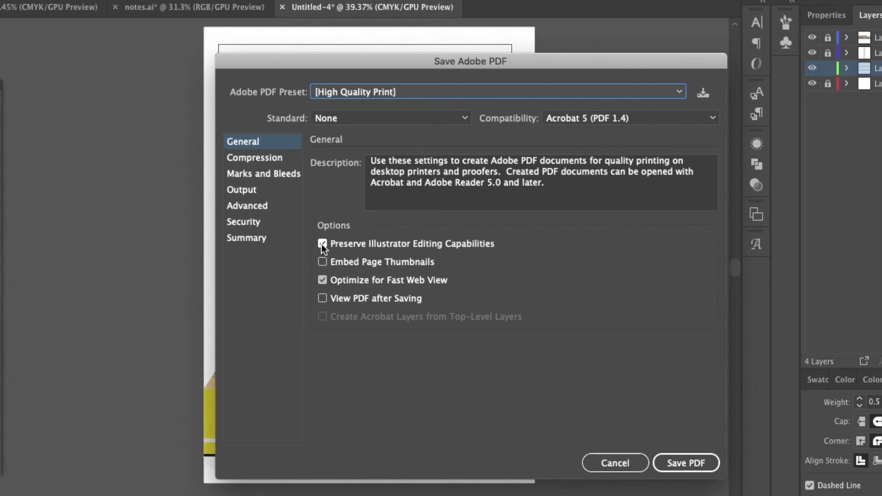
{"action": "left_click", "coordinate": [322, 244]}
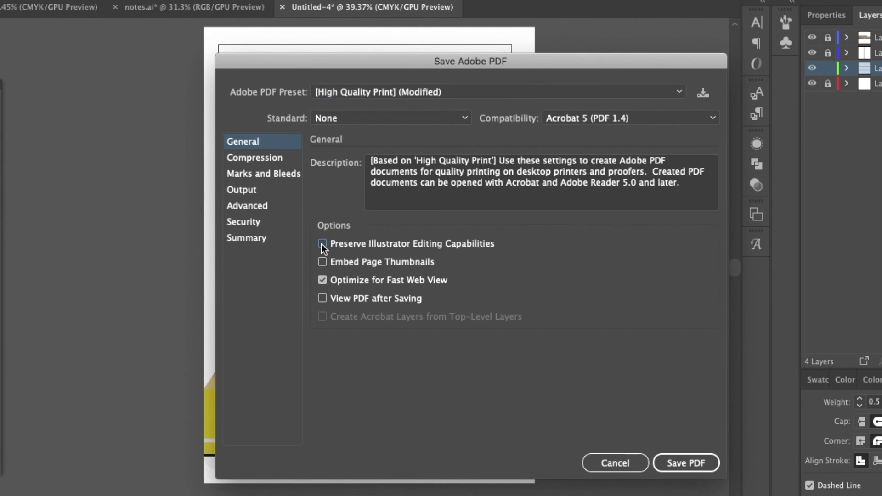
- Add trim marks to the PDF, leave the other printer's marks off, and save it
{"action": "left_click", "coordinate": [271, 171]}
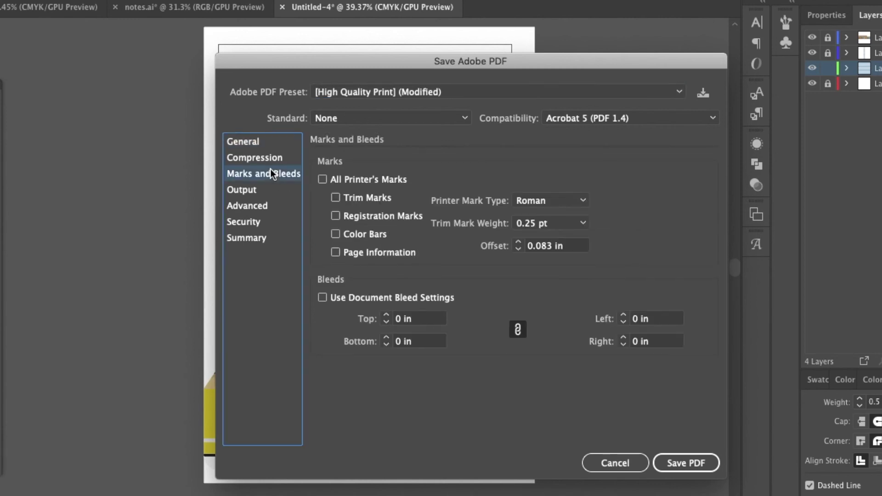
{"action": "left_click", "coordinate": [336, 198]}
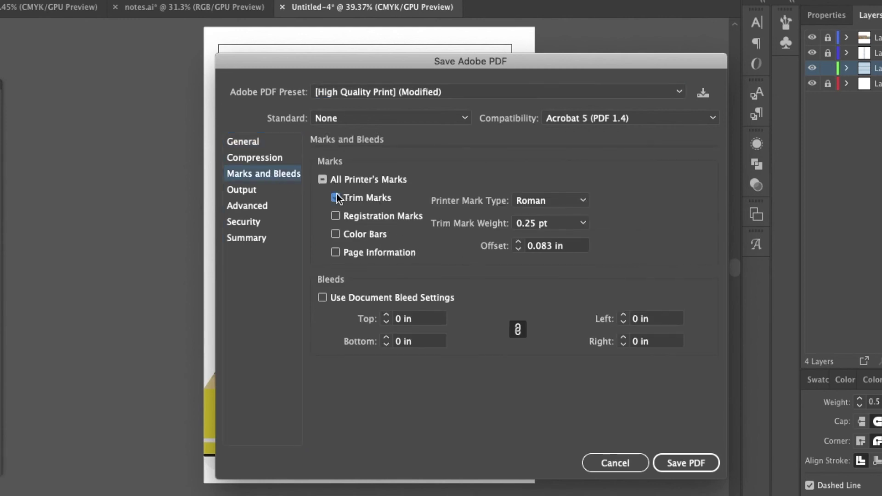
{"action": "left_click", "coordinate": [517, 330]}
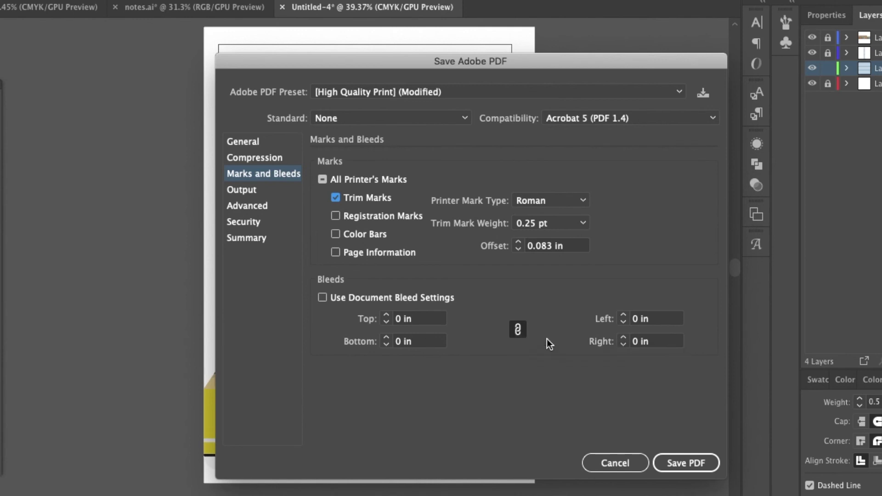
{"action": "left_click", "coordinate": [696, 464]}
{"action": "left_click", "coordinate": [621, 299]}
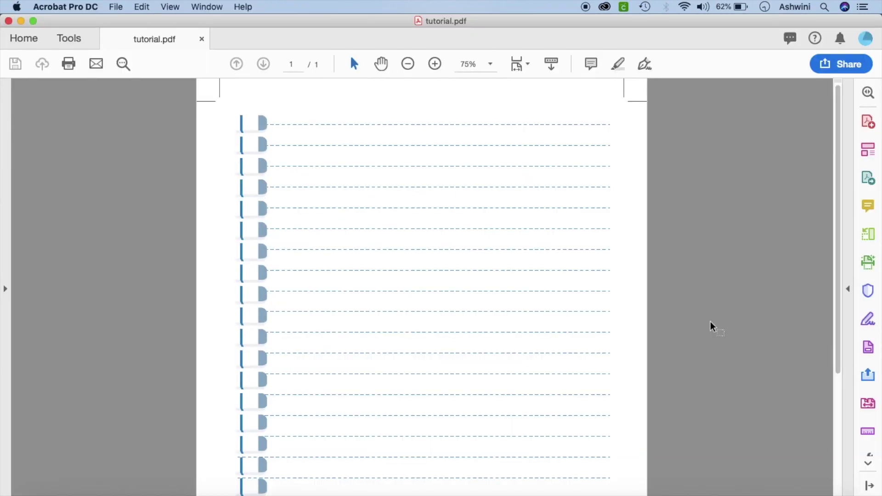
- Examine the page edges, lines and pencils of tutorial.pdf in Acrobat, and return to Illustrator
{"action": "scroll", "coordinate": [710, 326], "scroll_direction": "down", "scroll_amount": 5}
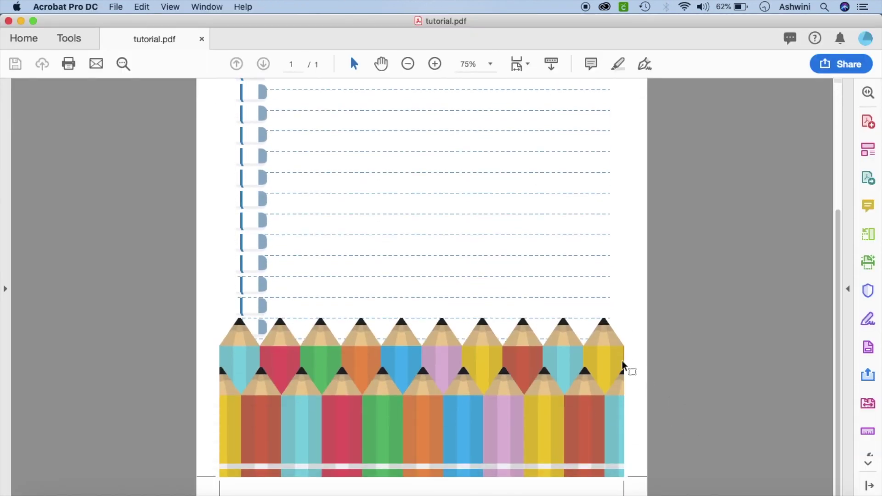
{"action": "scroll", "coordinate": [642, 345], "scroll_direction": "up", "scroll_amount": 5}
{"action": "scroll", "coordinate": [642, 340], "scroll_direction": "down", "scroll_amount": 5}
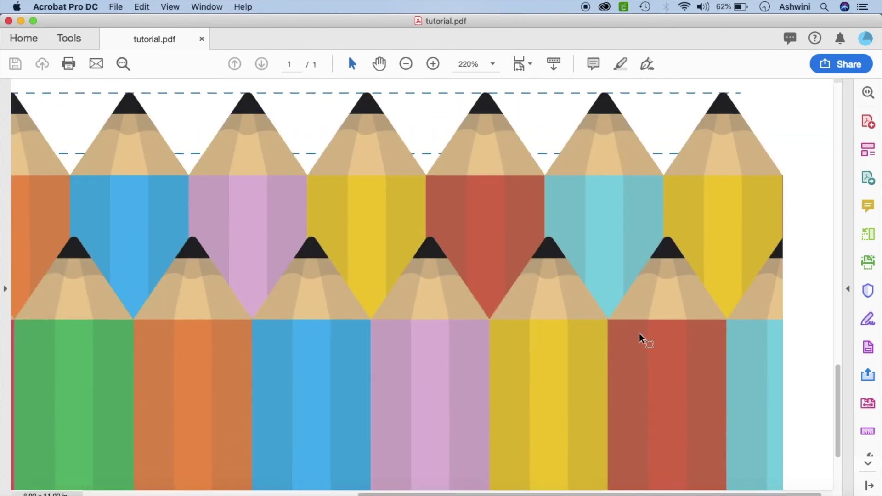
{"action": "scroll", "coordinate": [640, 341], "scroll_direction": "up", "scroll_amount": 5}
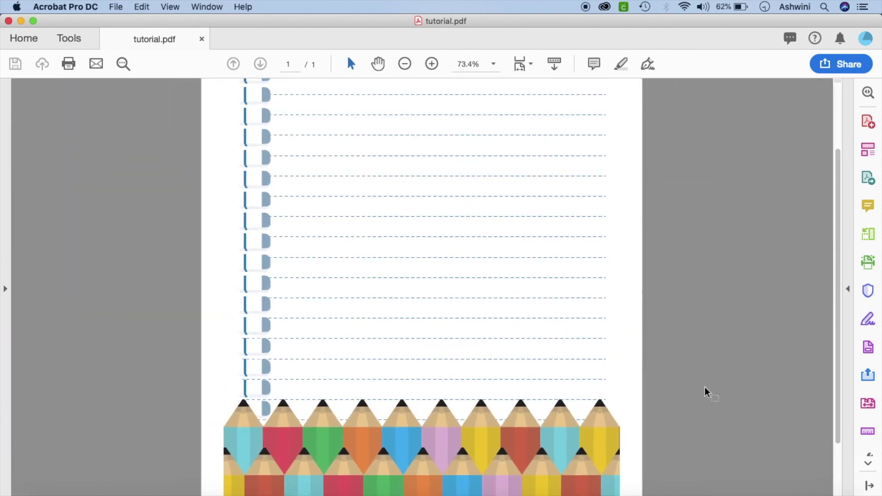
{"action": "left_click", "coordinate": [577, 495]}
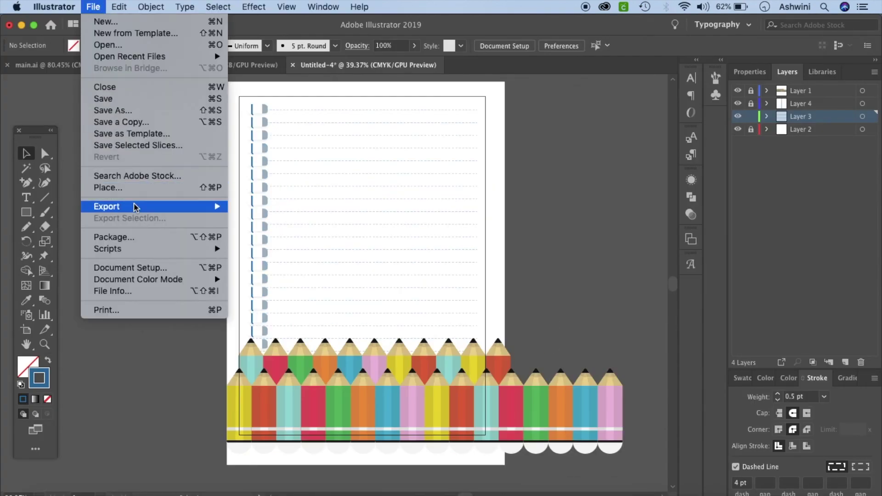
{"action": "mouse_move", "coordinate": [142, 205]}
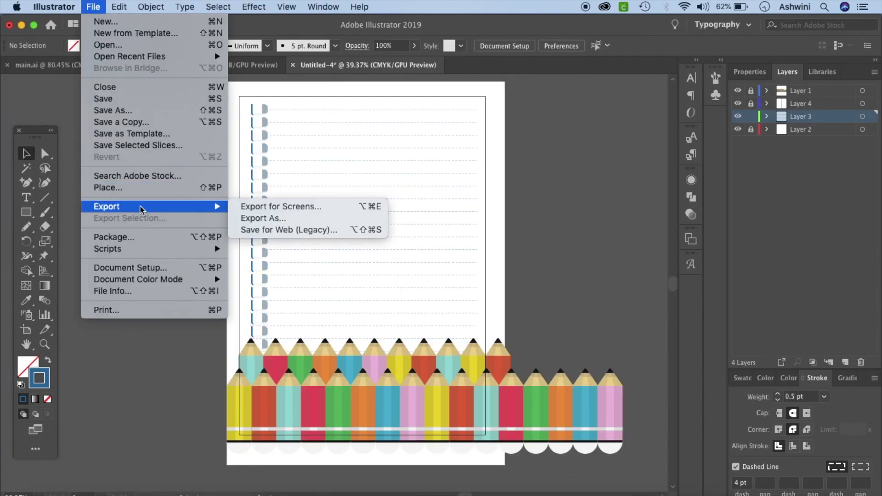
{"action": "left_click", "coordinate": [276, 219]}
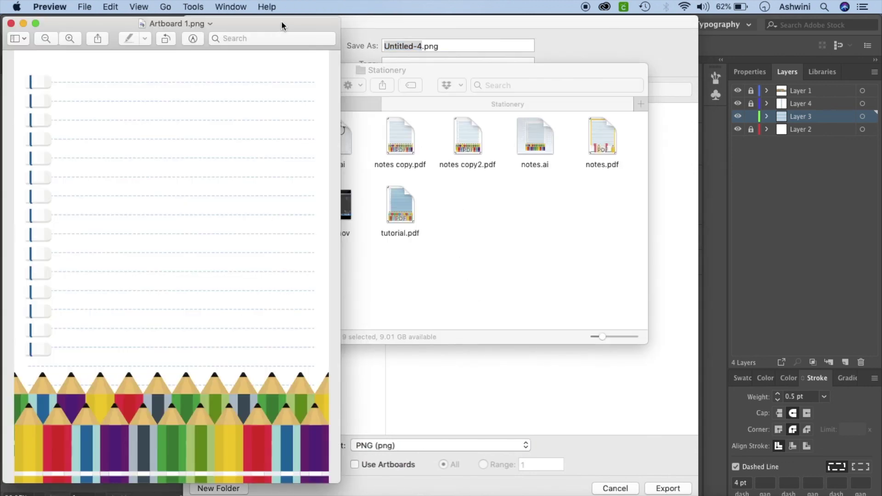
{"action": "left_click_drag", "start_coordinate": [282, 21], "coordinate": [400, 18]}
{"action": "double_click", "coordinate": [401, 18]}
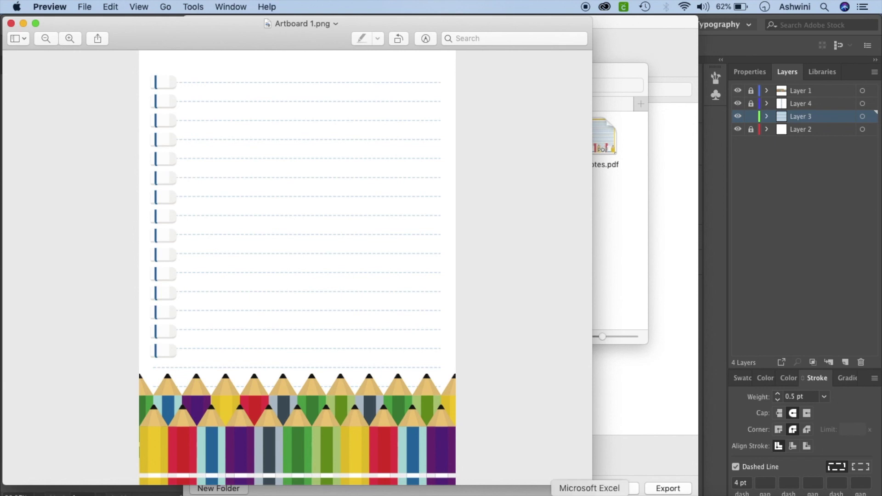
{"action": "left_click", "coordinate": [552, 495]}
{"action": "left_click", "coordinate": [618, 488]}
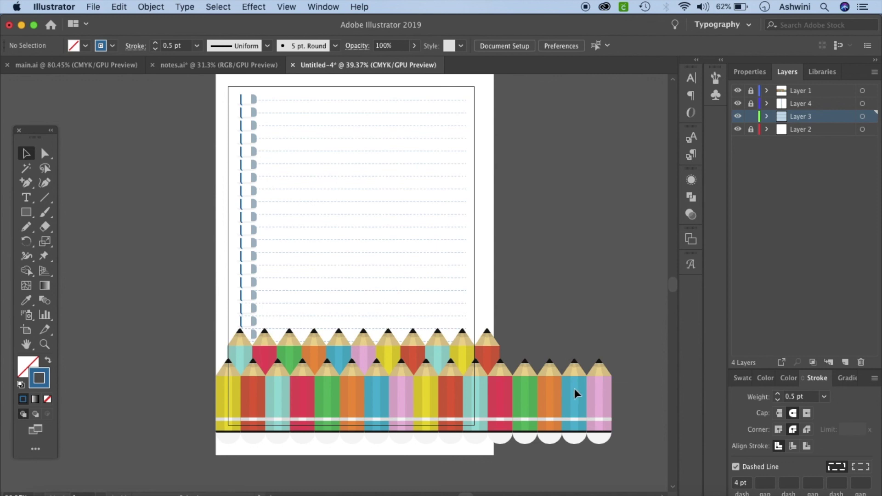
- Relock the dashed lines' layer, unlock the pencils' layer and delete the blue front-row pencil lying outside the page
{"action": "left_click", "coordinate": [751, 116]}
{"action": "left_click", "coordinate": [751, 91]}
{"action": "left_click", "coordinate": [564, 401]}
{"action": "key", "text": "Delete"}
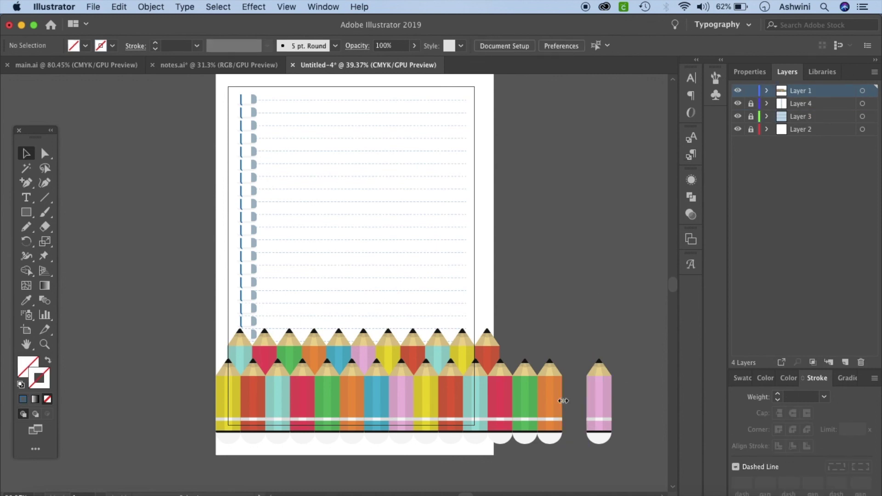